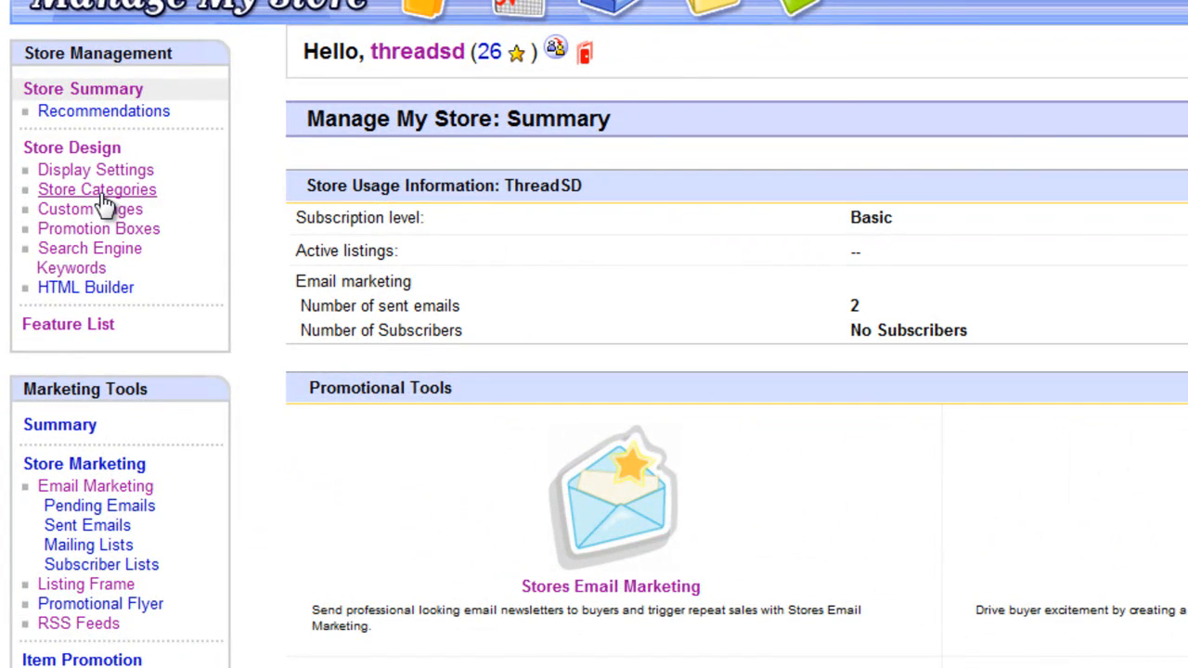
# - View the store categories list, then return to the store summary
pyautogui.click(82, 194)
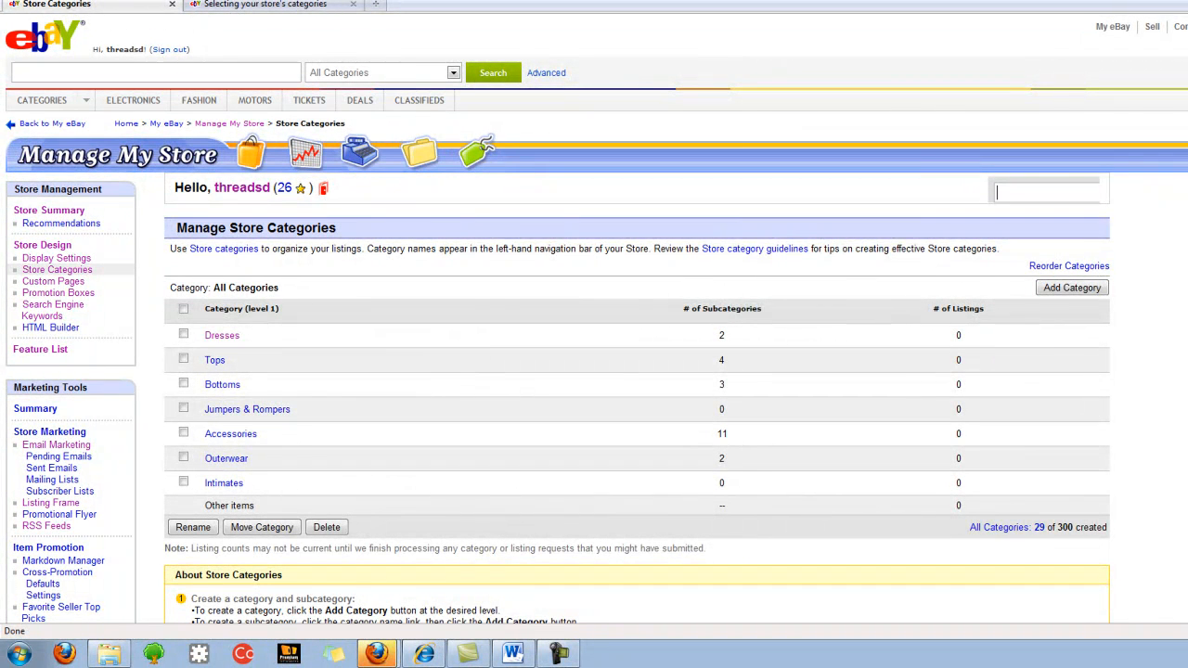
pyautogui.press('F5')
pyautogui.press('Return')
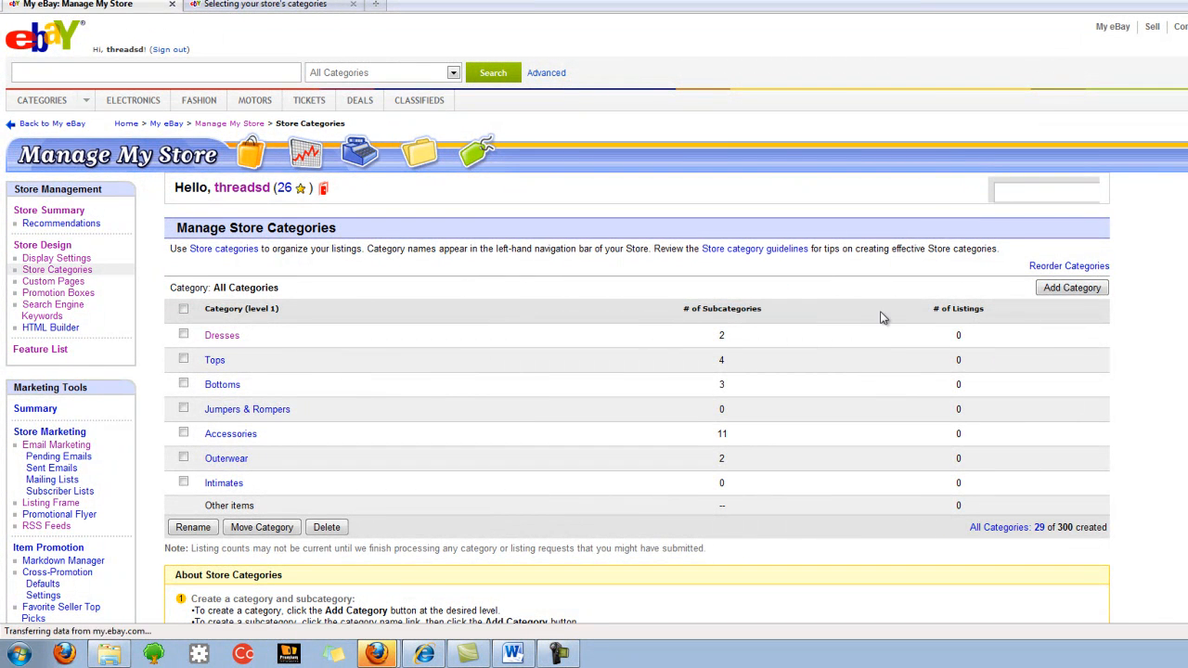
# - Start listing an item for sale from the store summary page
pyautogui.scroll(-3, 610, 323)
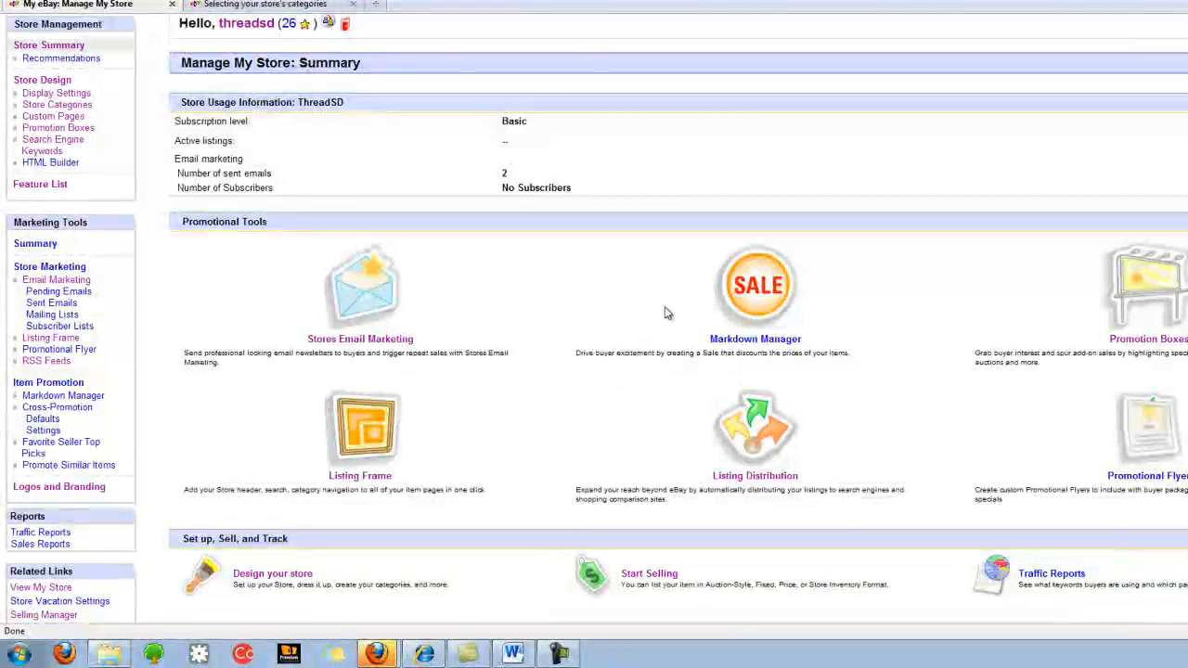
pyautogui.scroll(3, 666, 313)
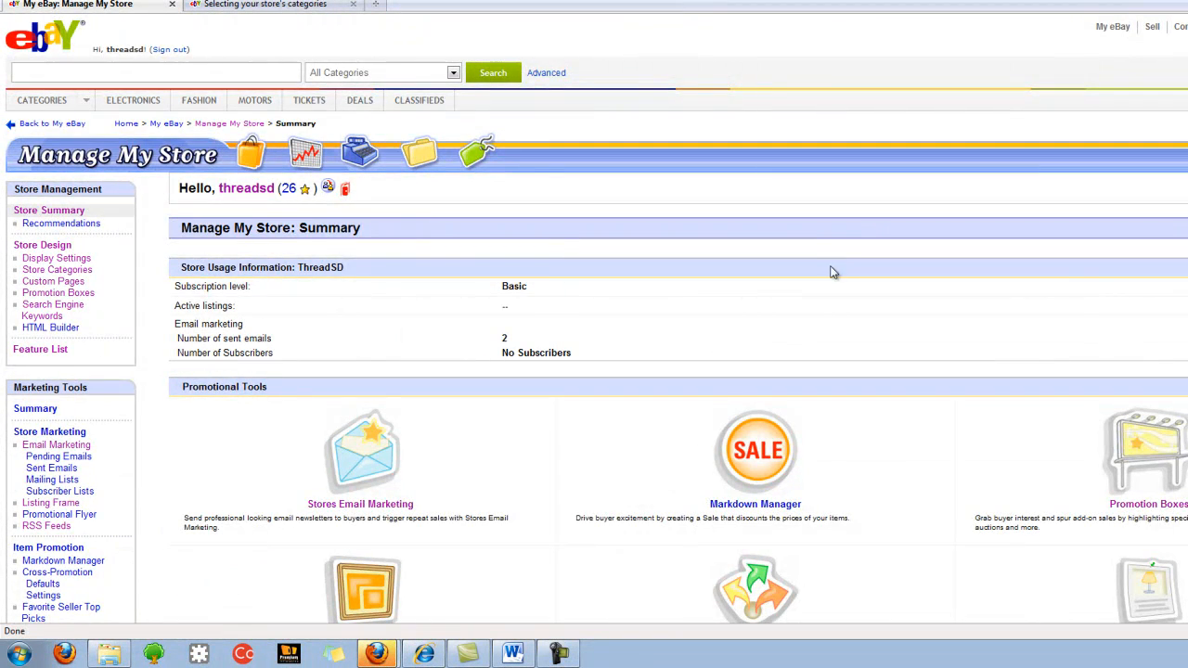
pyautogui.scroll(-6, 833, 271)
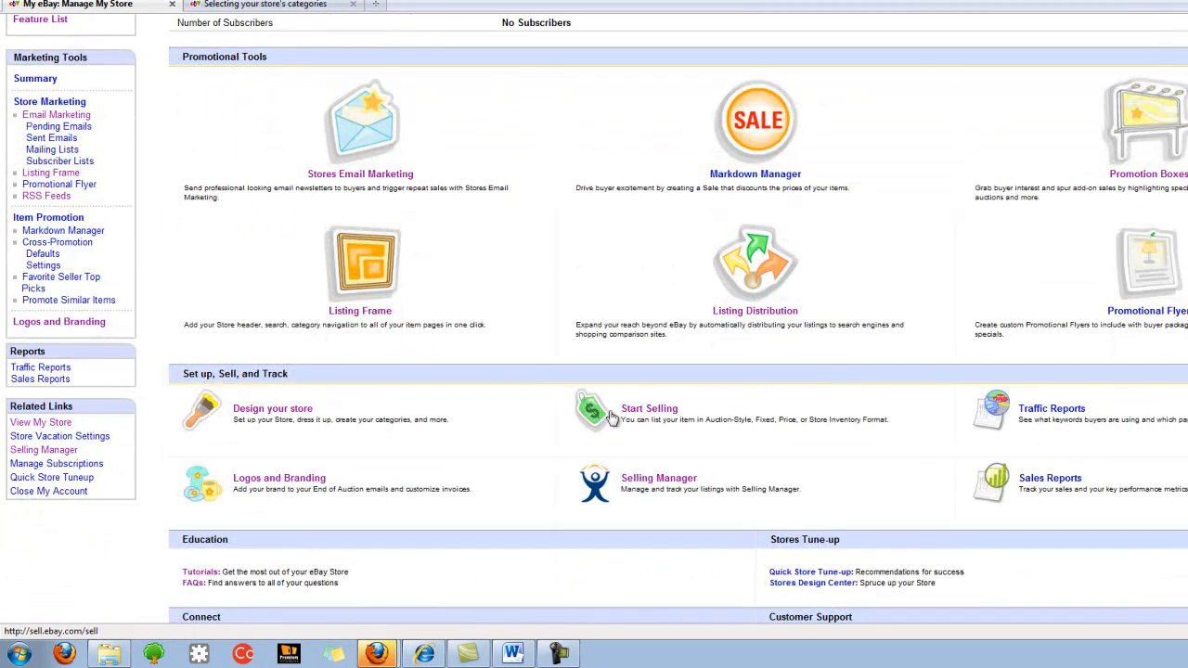
pyautogui.click(662, 417)
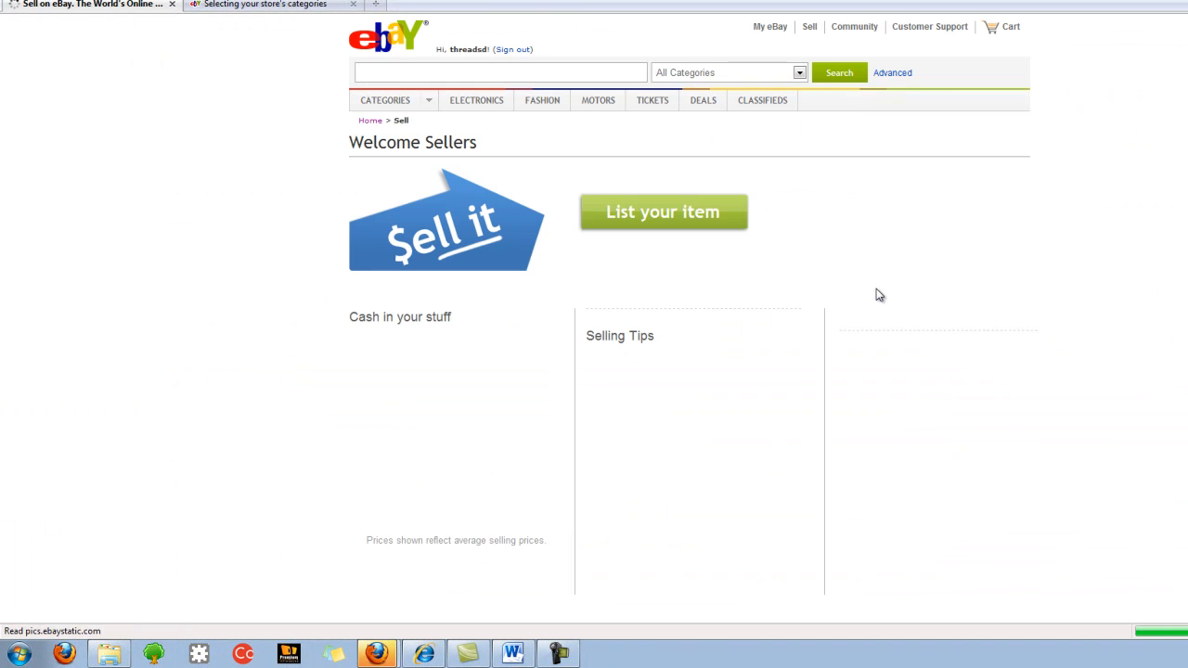
pyautogui.click(668, 215)
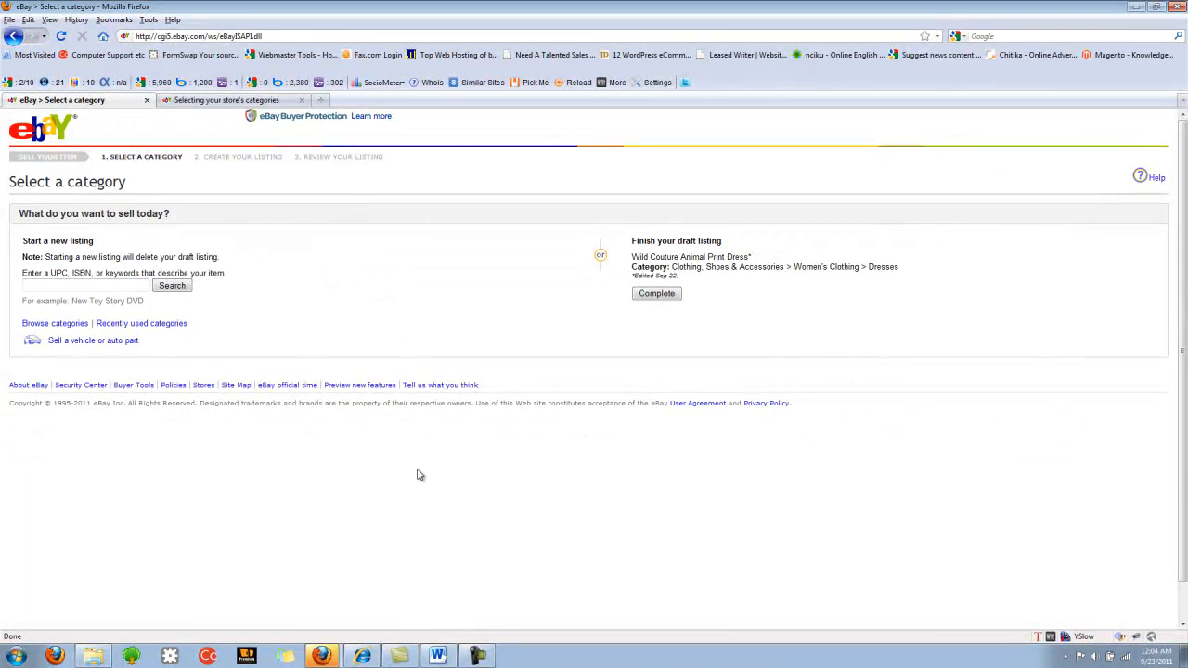
# - Copy the brand name Wild Couture from the Word product document into the new listing's keyword search field in Firefox
pyautogui.click(443, 653)
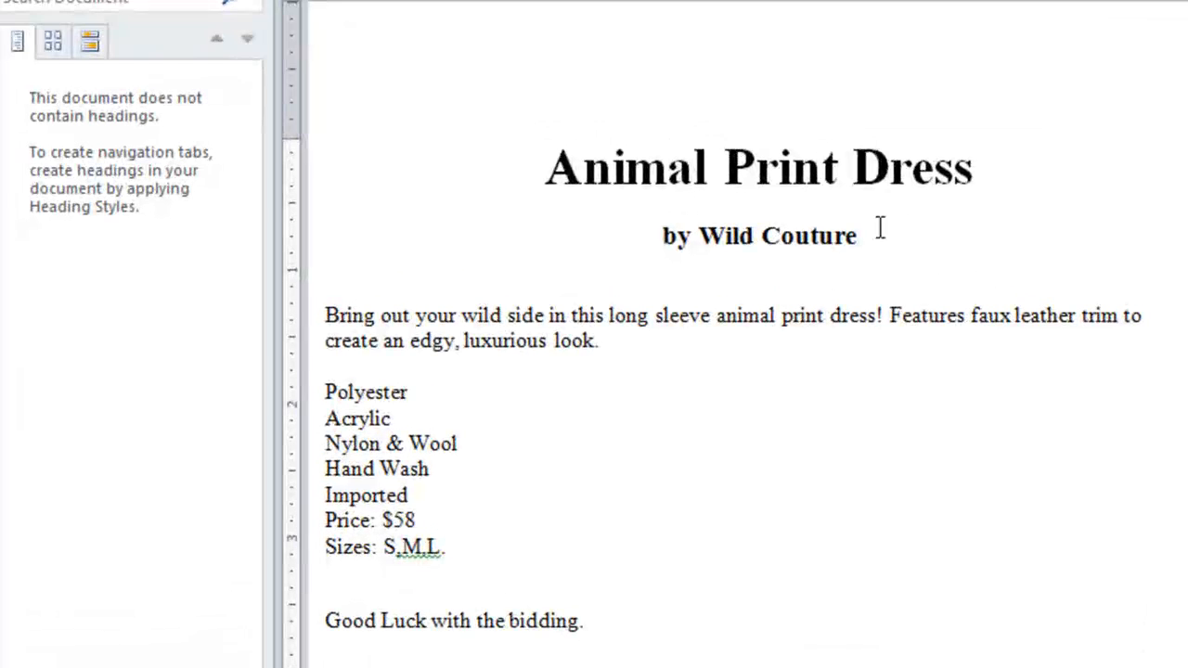
pyautogui.moveTo(880, 229); pyautogui.dragTo(702, 238)
pyautogui.hotkey('ctrl', 'c')
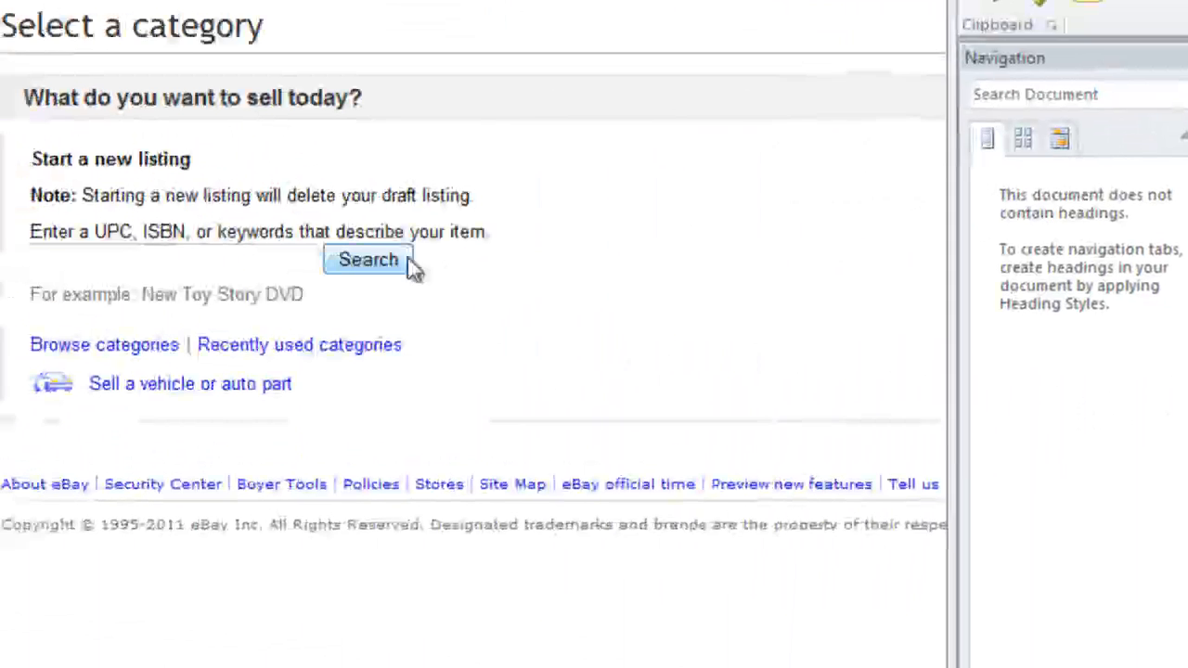
pyautogui.click(272, 255)
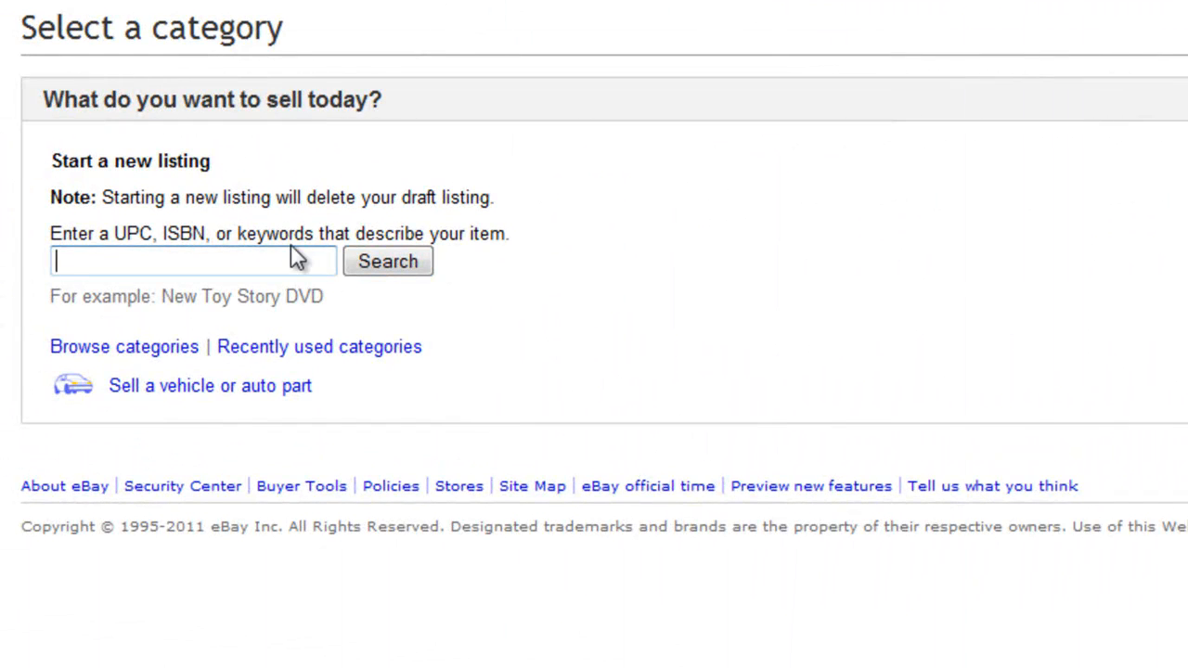
pyautogui.hotkey('ctrl', 'v')
# - Append the product title Animal Print Dress, copied from the Word document, to the listing keywords and search for matching categories
pyautogui.hotkey('alt', 'Tab')
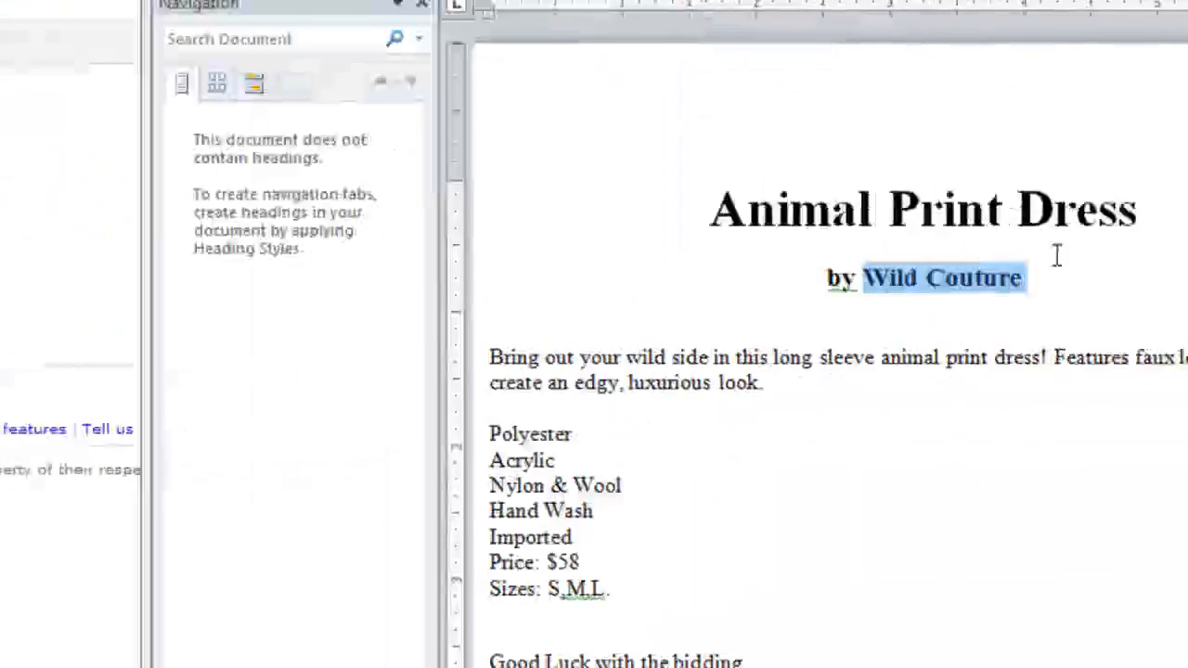
pyautogui.moveTo(1153, 211); pyautogui.dragTo(703, 225)
pyautogui.hotkey('ctrl', 'c')
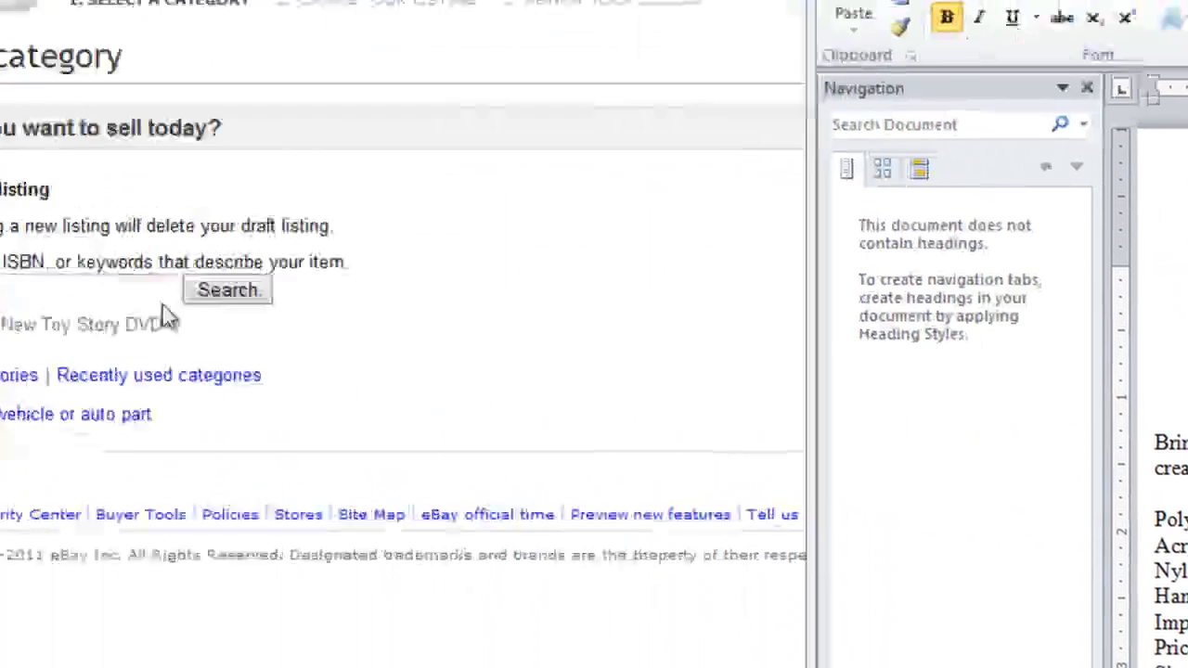
pyautogui.click(286, 314)
pyautogui.hotkey('ctrl', 'v')
pyautogui.click(416, 308)
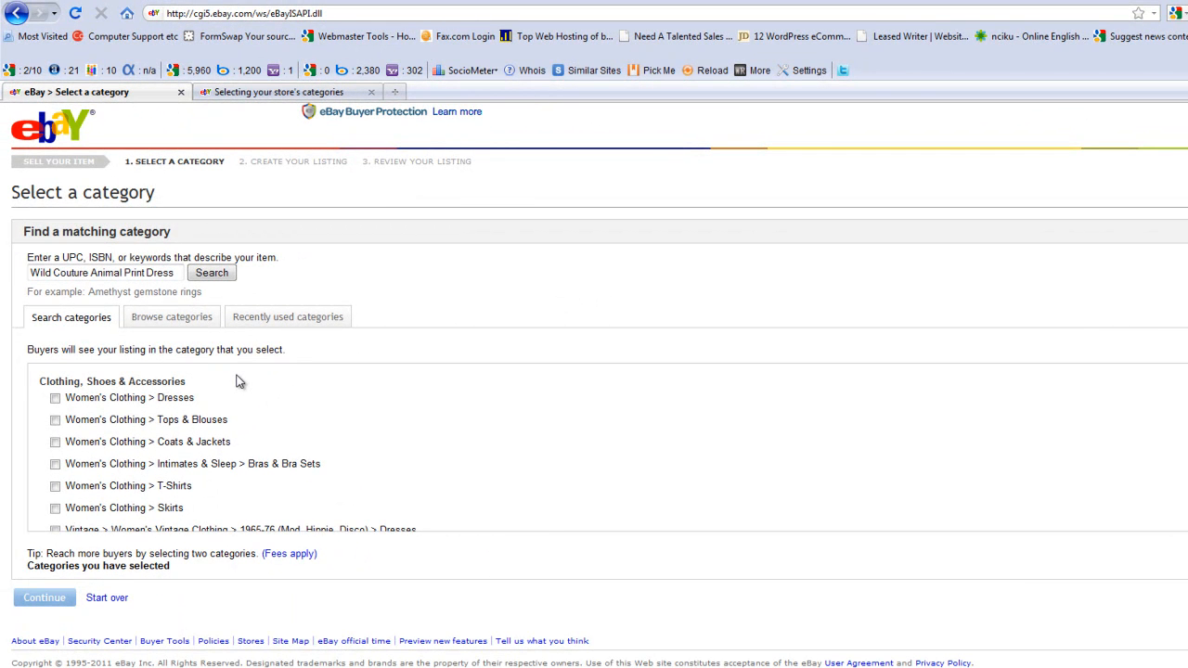
# - Select the category Women's Clothing > Dresses and choose to include variations in the listing
pyautogui.click(56, 399)
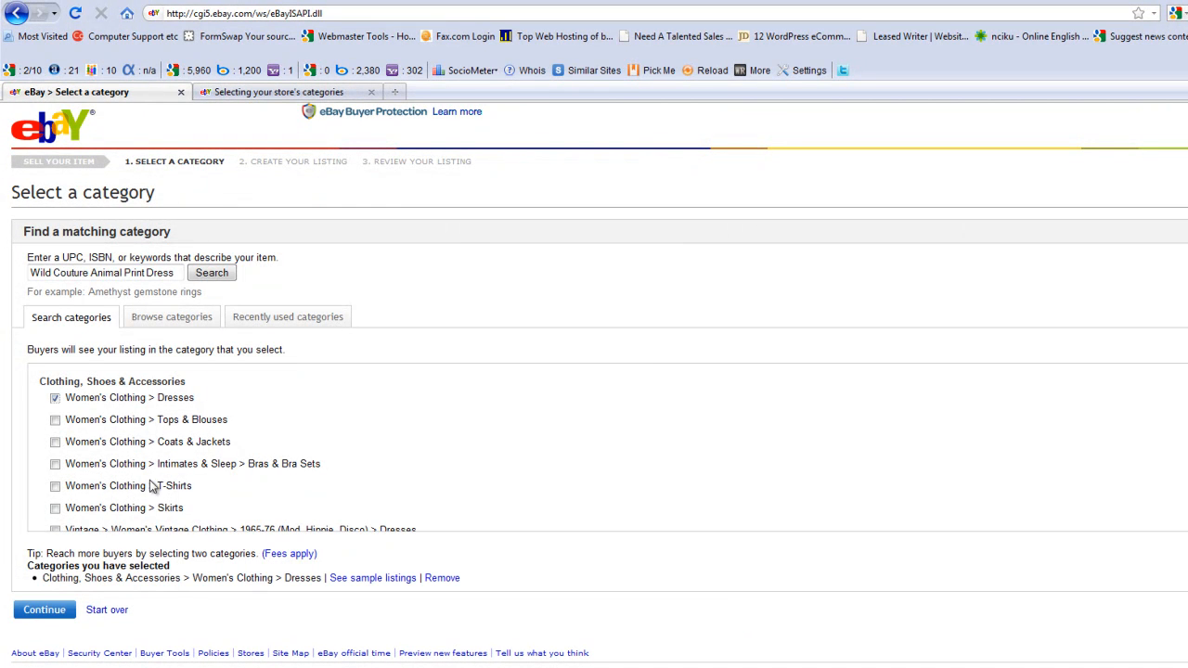
pyautogui.click(48, 612)
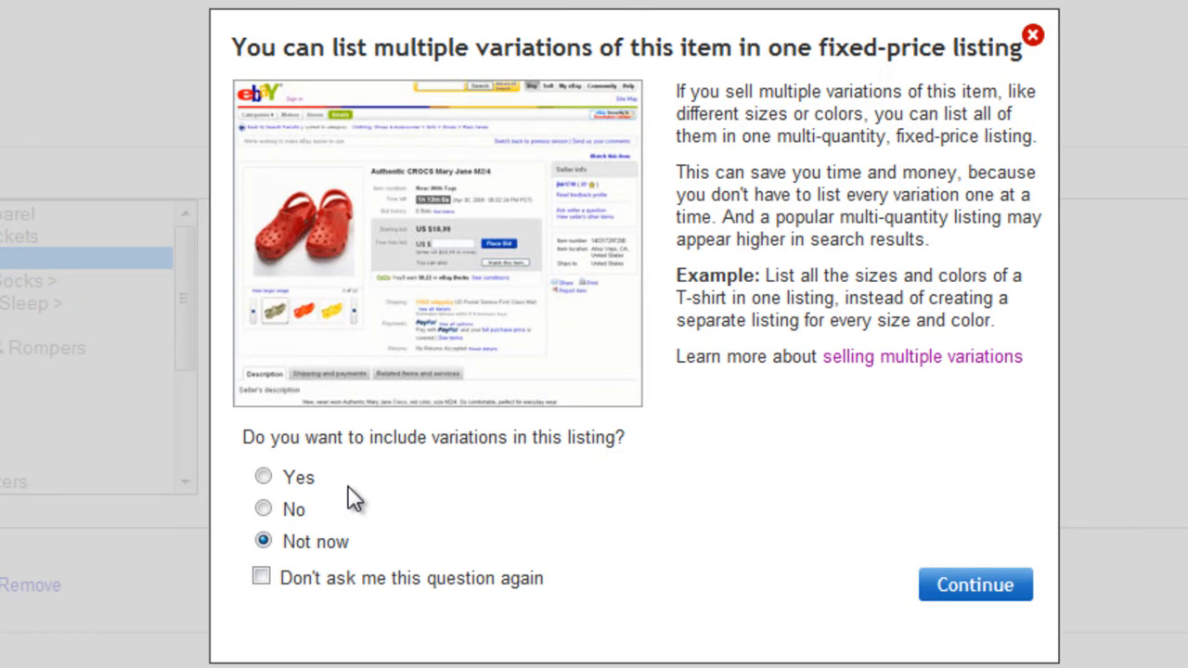
pyautogui.click(263, 476)
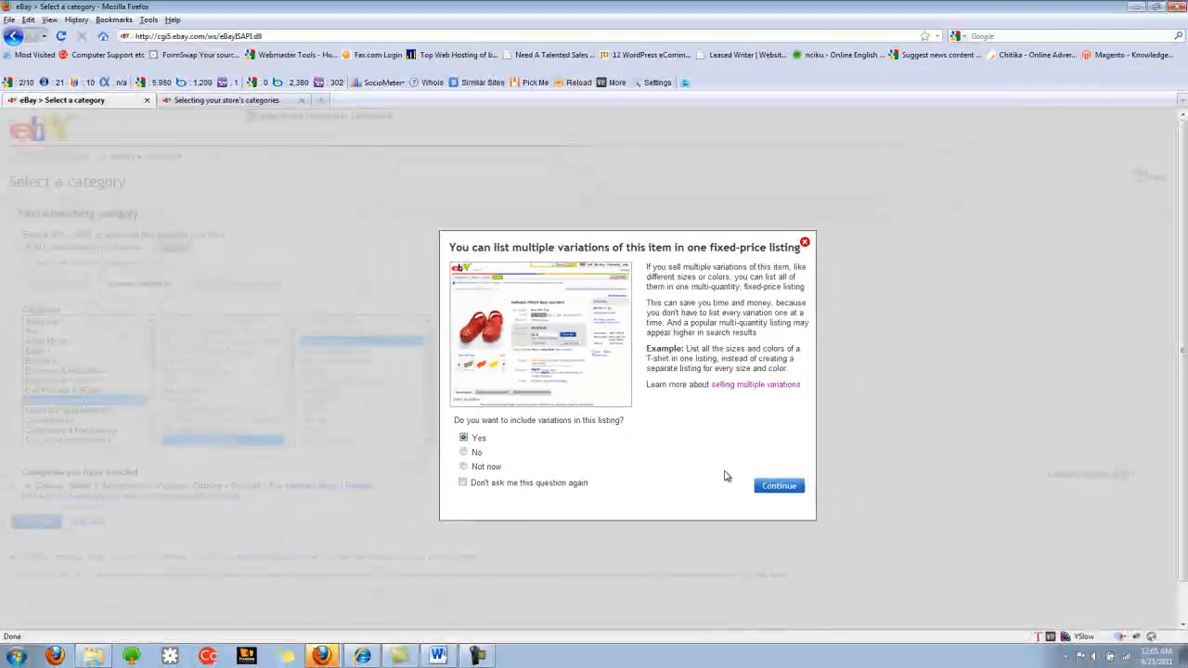
pyautogui.click(779, 486)
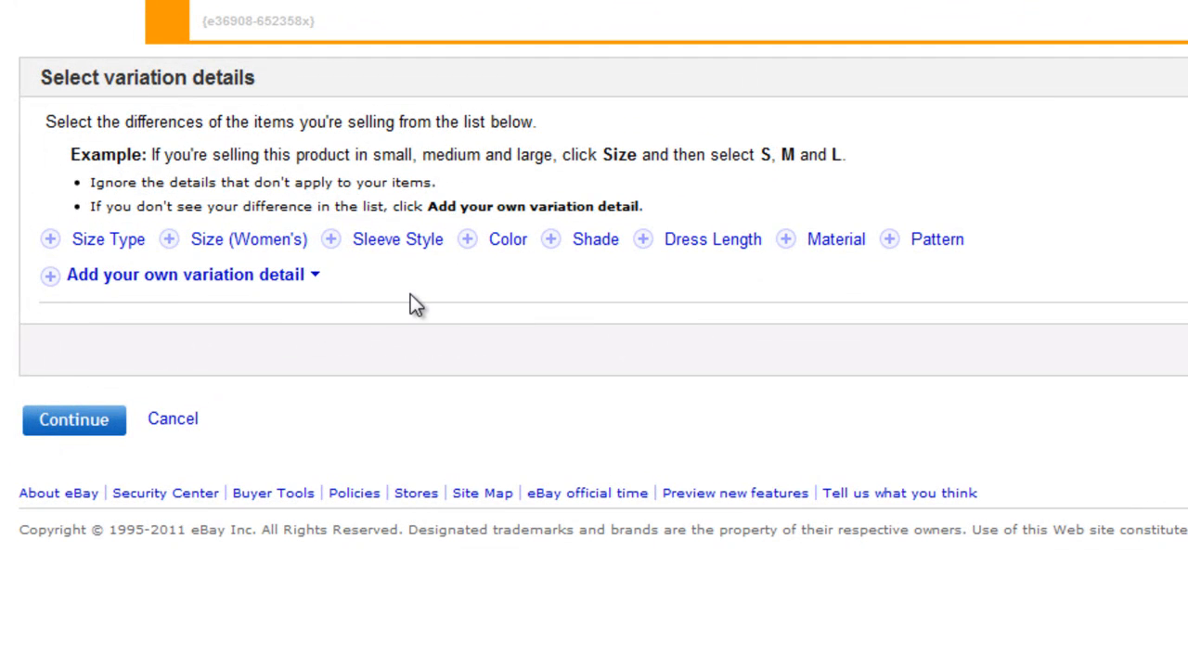
# - Add Size (Women's) variations S, M and L, and continue to the item specifics
pyautogui.click(247, 239)
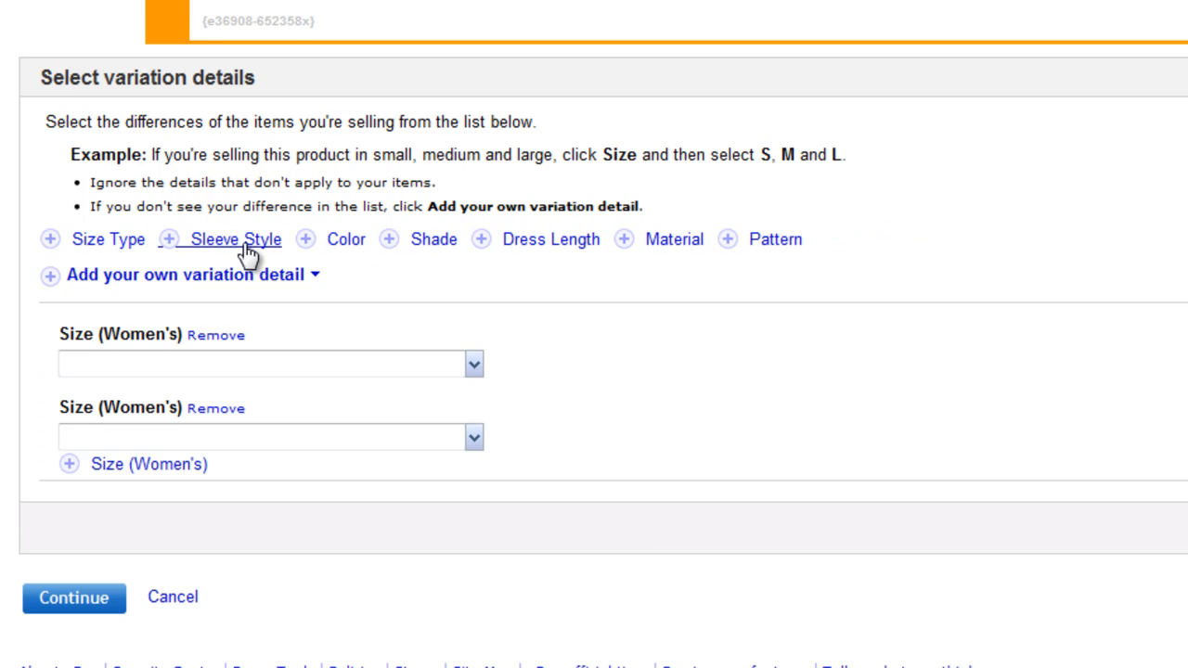
pyautogui.click(473, 366)
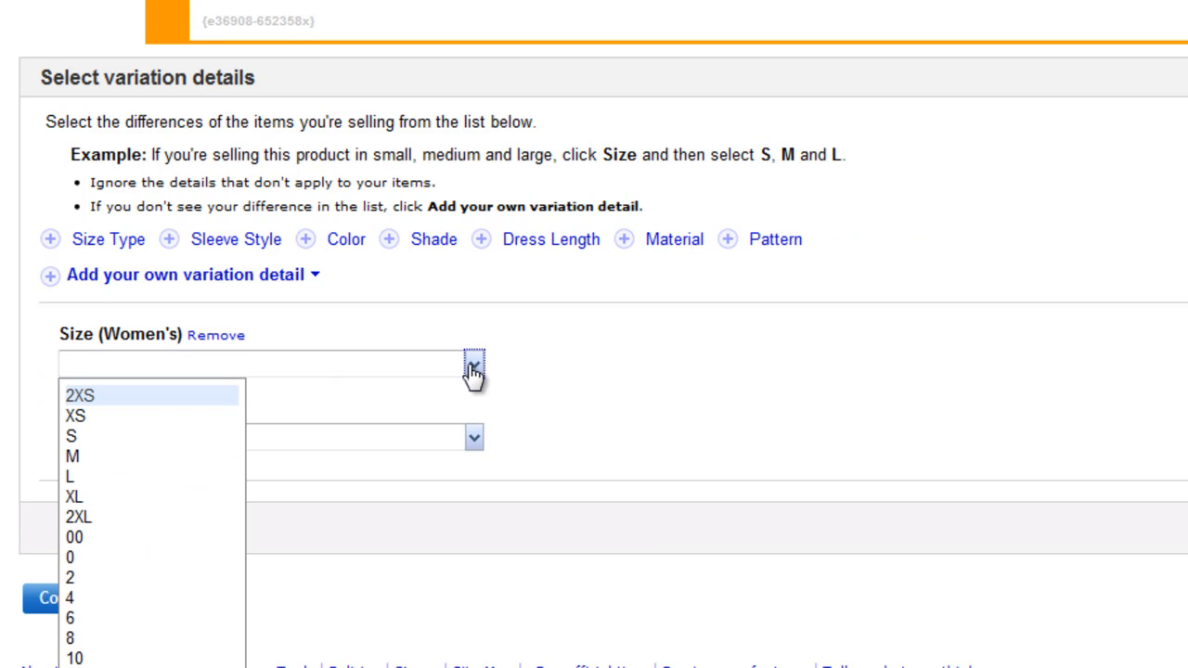
pyautogui.click(149, 436)
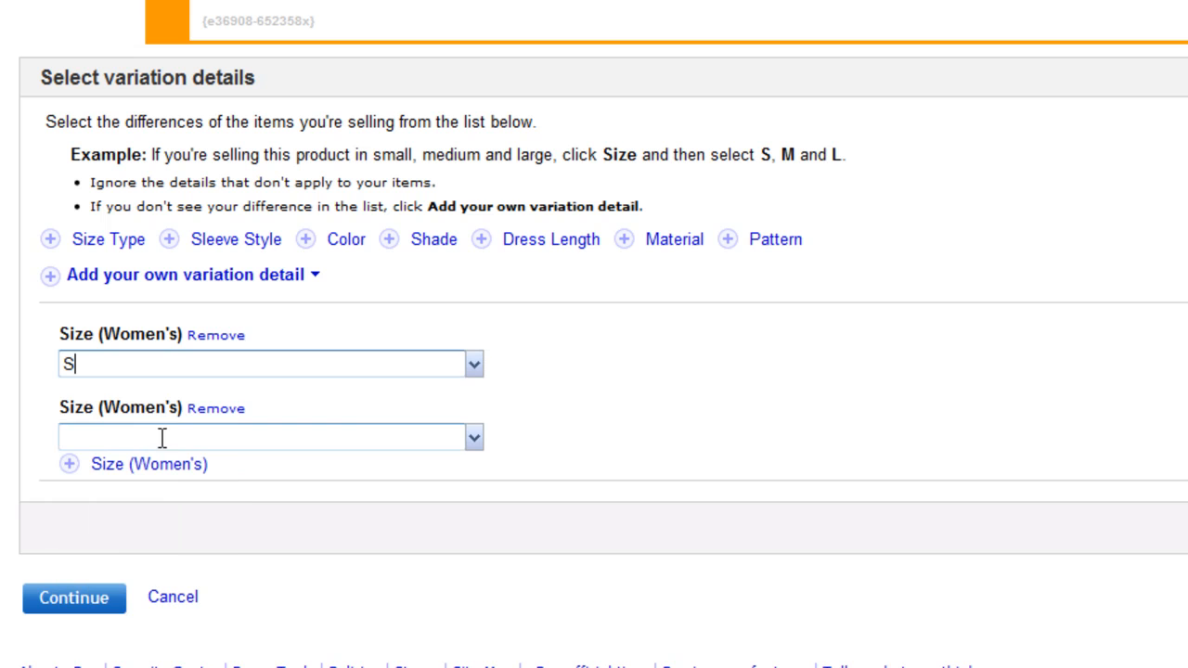
pyautogui.click(474, 438)
pyautogui.click(130, 529)
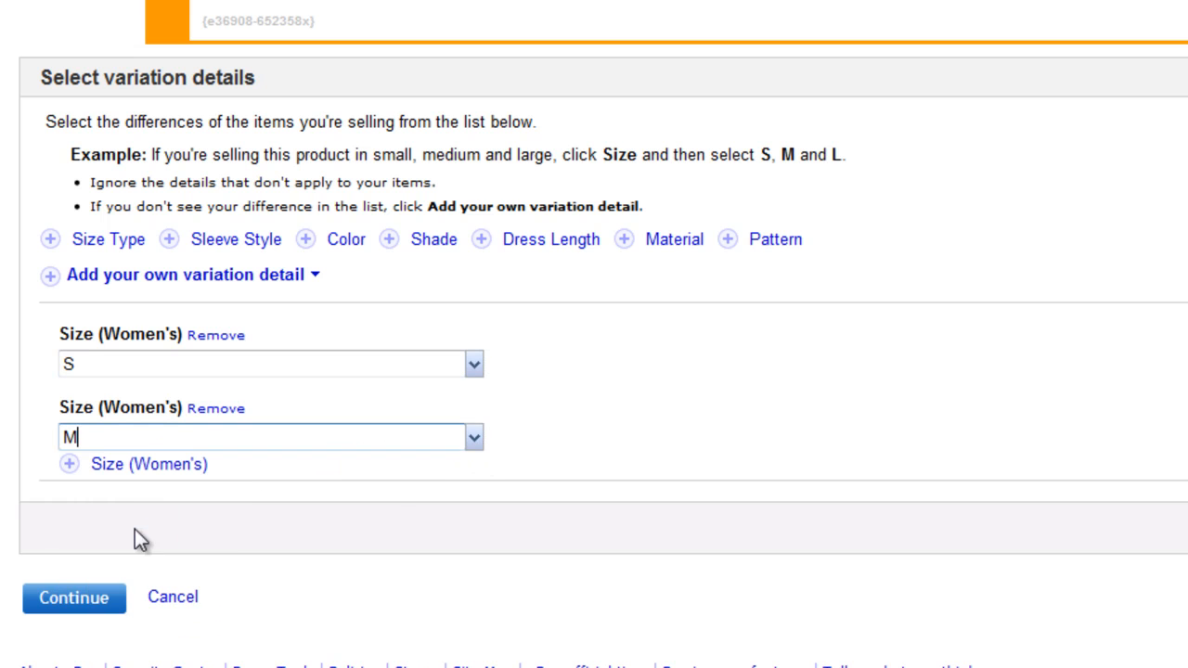
pyautogui.click(123, 466)
pyautogui.scroll(-3, 120, 464)
pyautogui.click(474, 381)
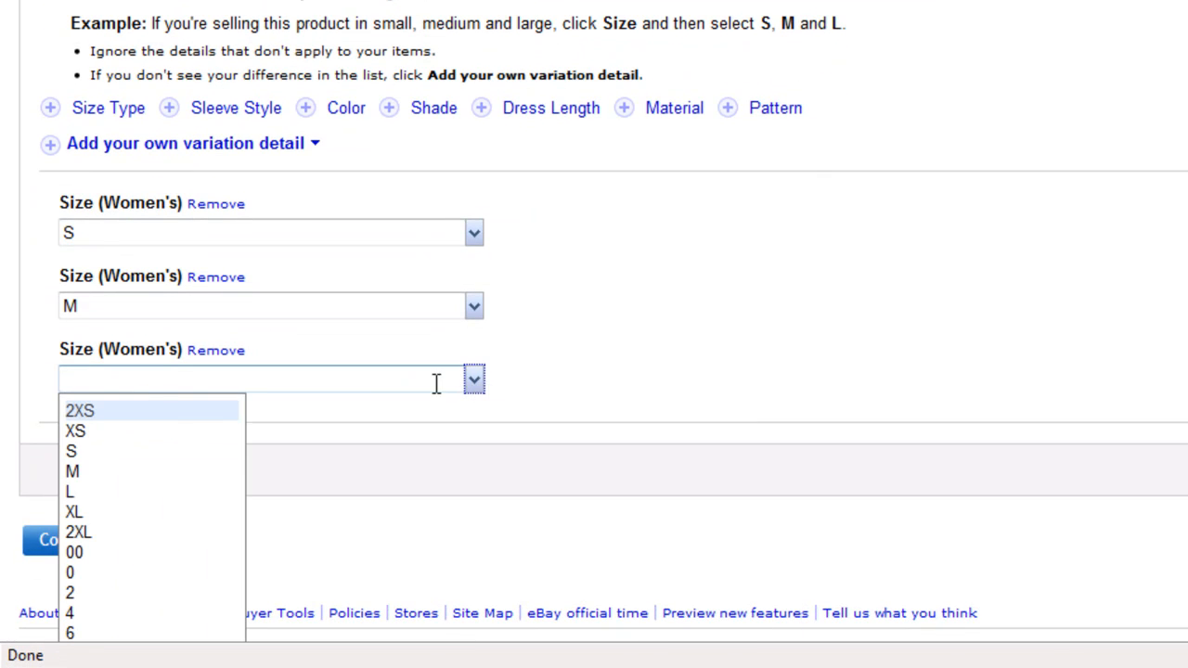
pyautogui.click(118, 492)
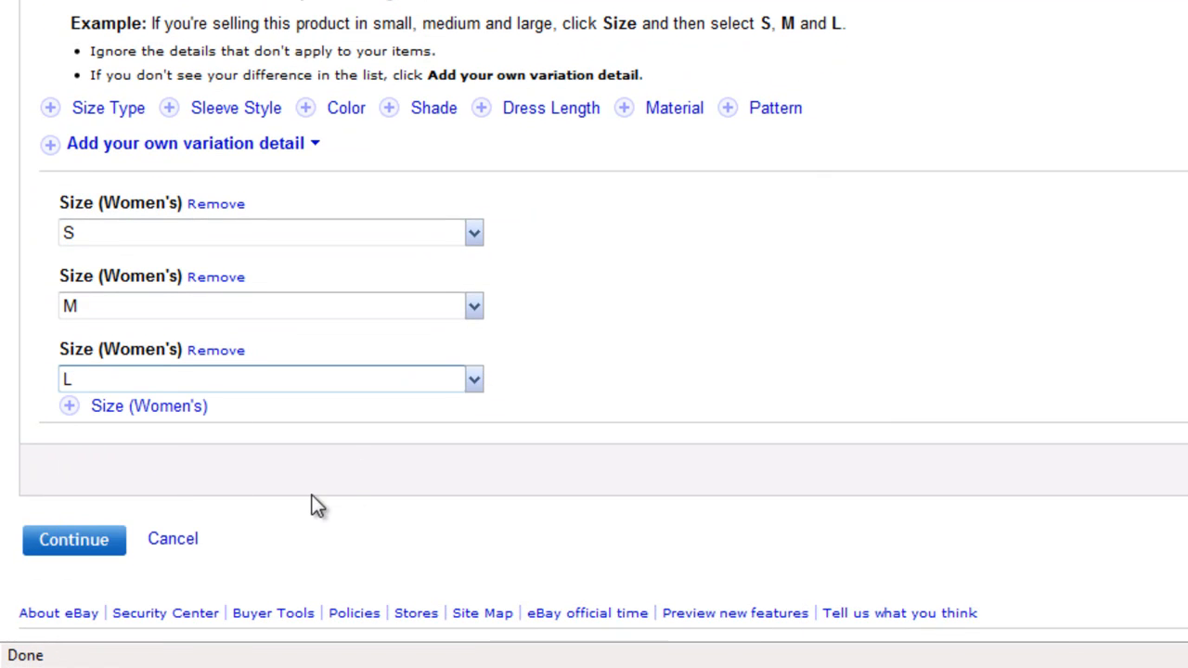
pyautogui.click(74, 540)
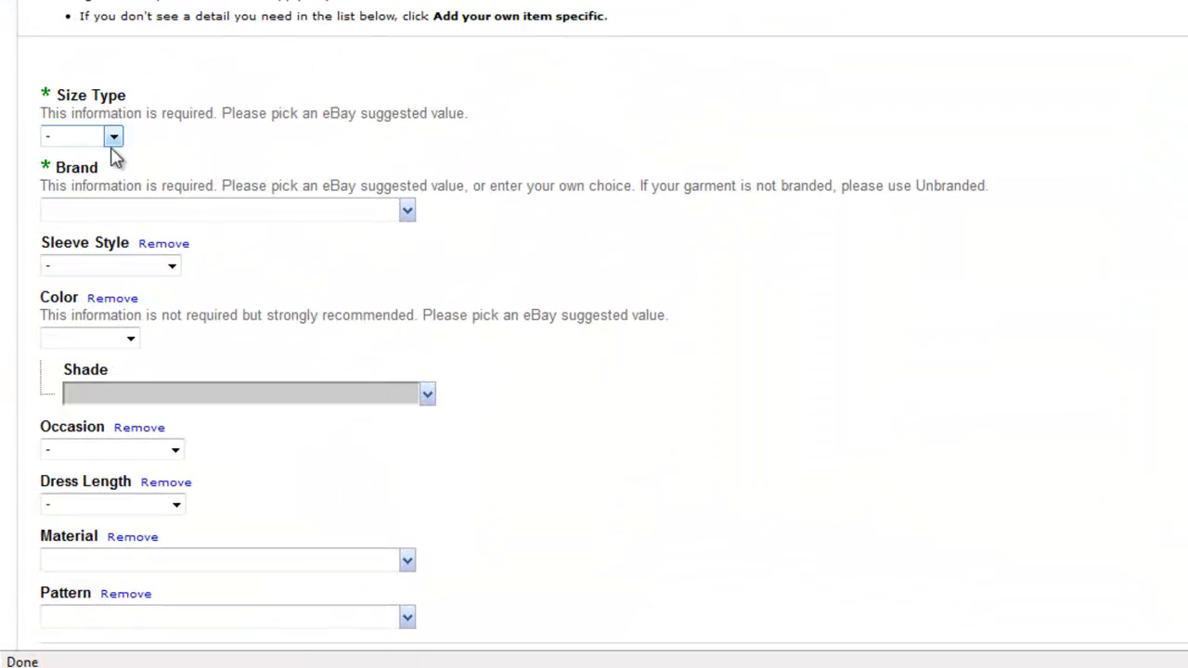
# - Fill in the item specifics with size type Regular, custom brand Wild Couture and sleeve style Long Sleeve
pyautogui.click(113, 137)
pyautogui.click(93, 192)
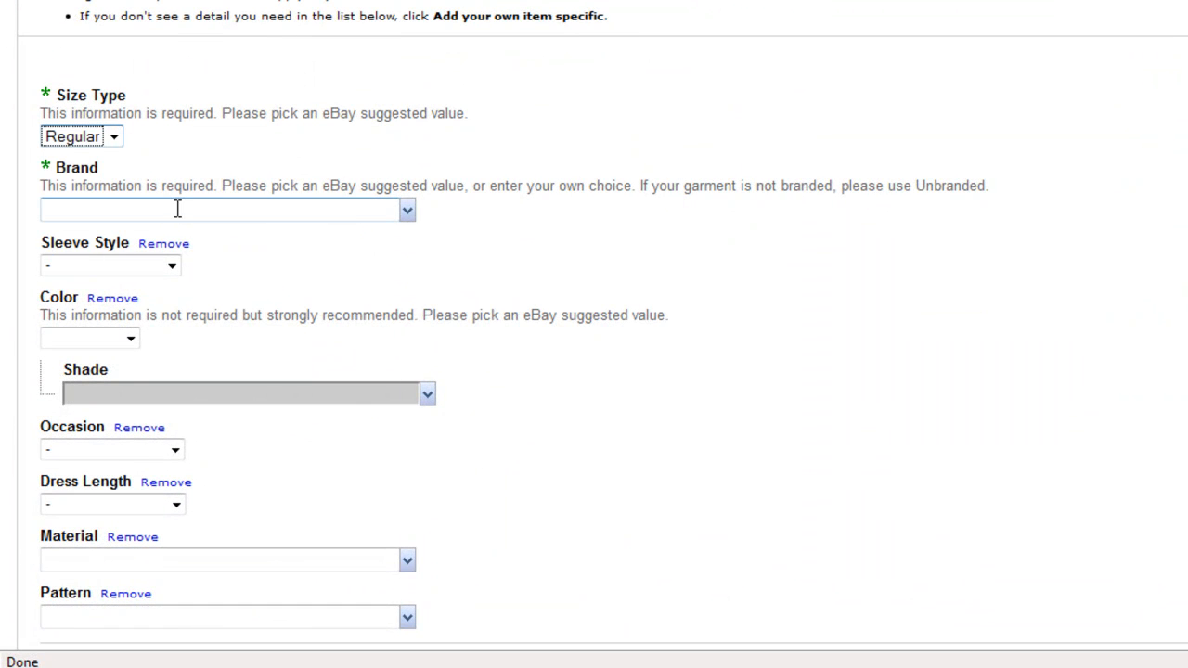
pyautogui.click(409, 211)
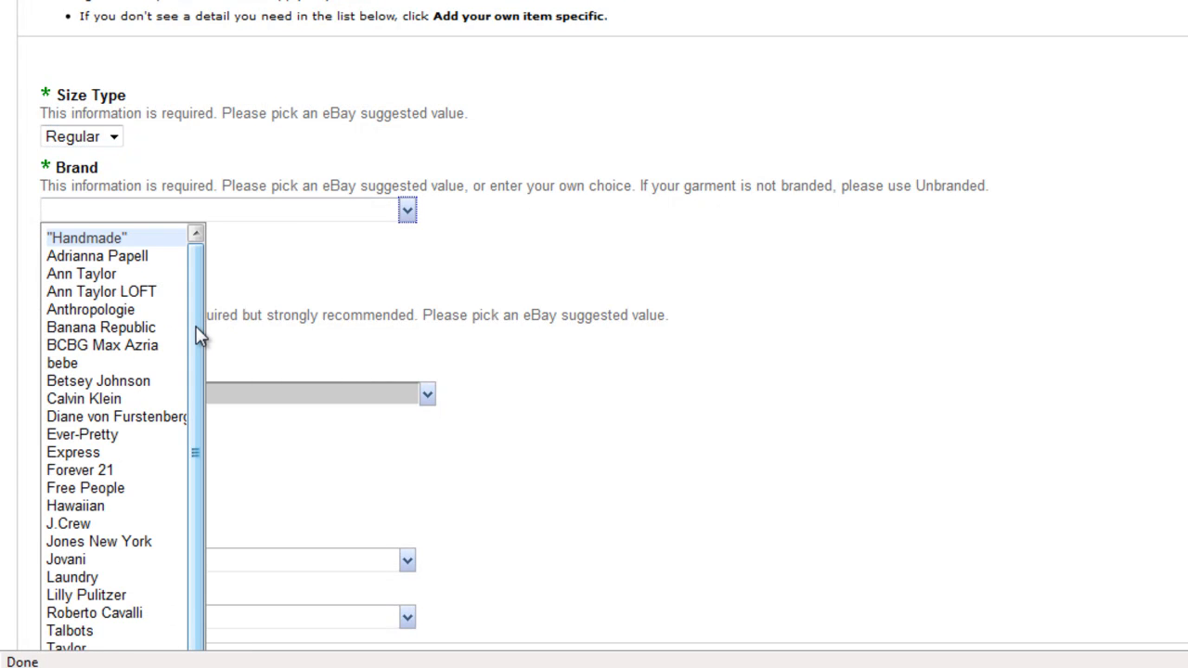
pyautogui.scroll(-1, 192, 333)
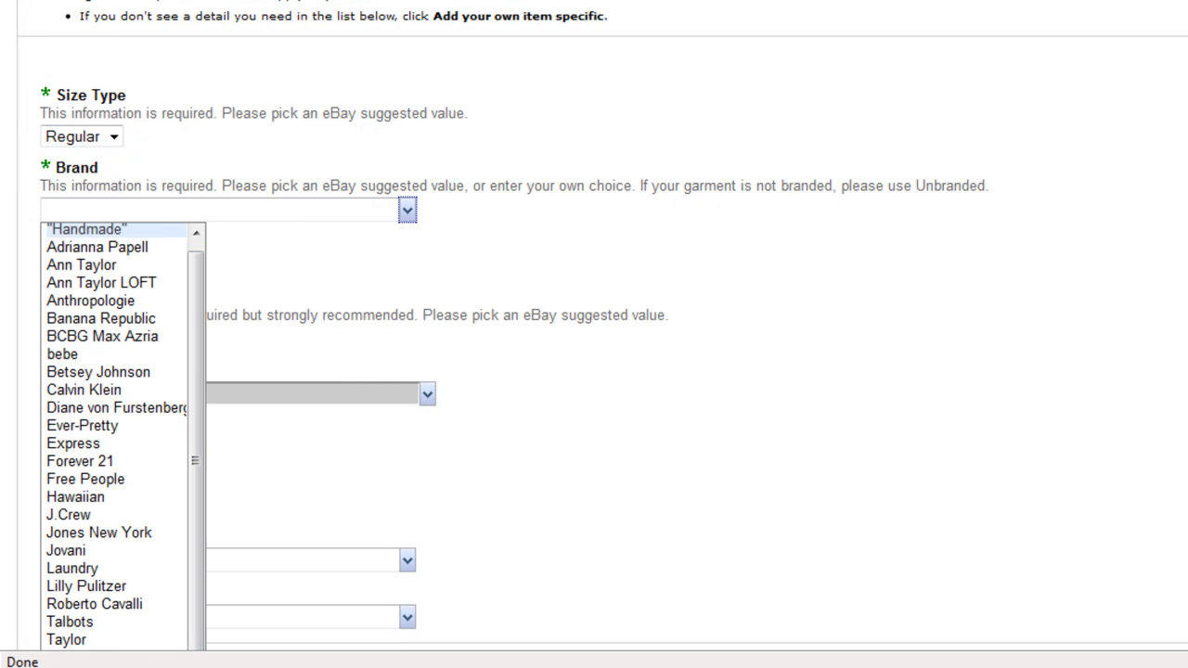
pyautogui.scroll(-3, 227, 413)
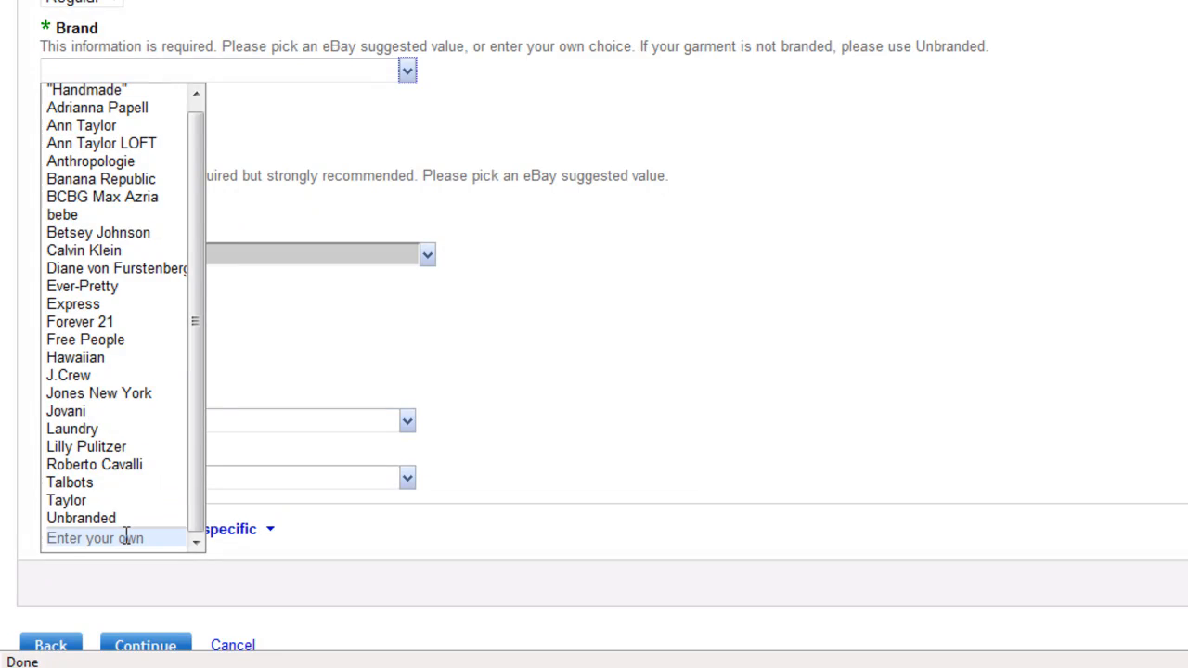
pyautogui.click(93, 538)
pyautogui.scroll(3, 124, 610)
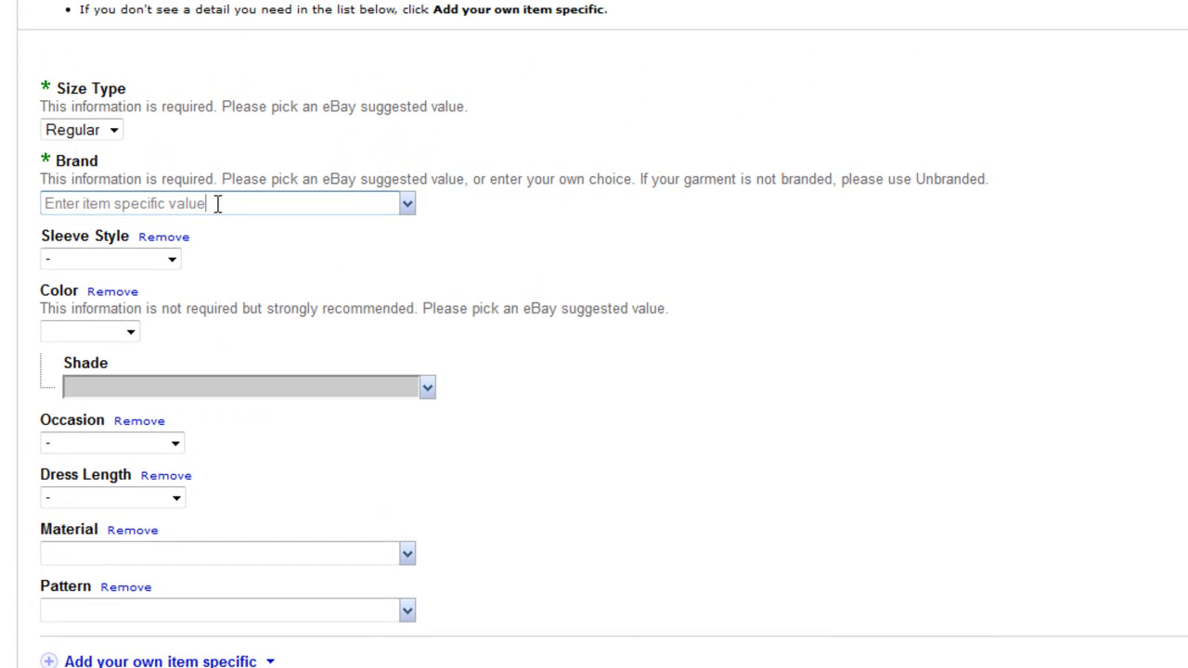
pyautogui.moveTo(206, 204); pyautogui.dragTo(2, 223)
pyautogui.write('Wild Couture')
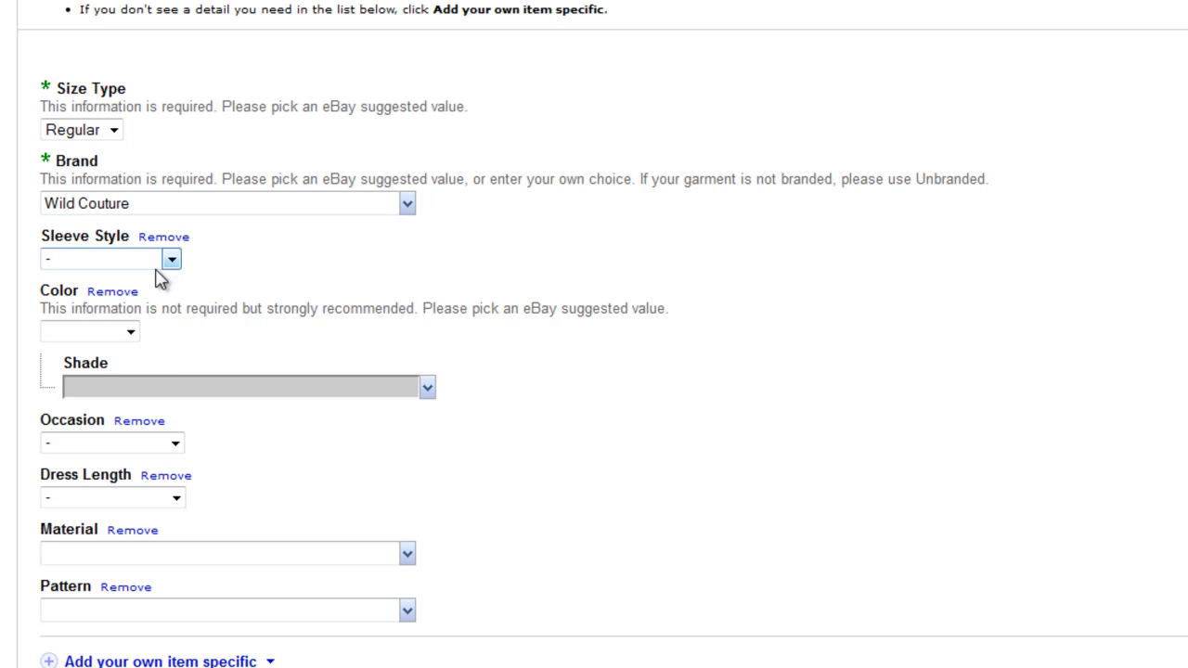
pyautogui.click(174, 261)
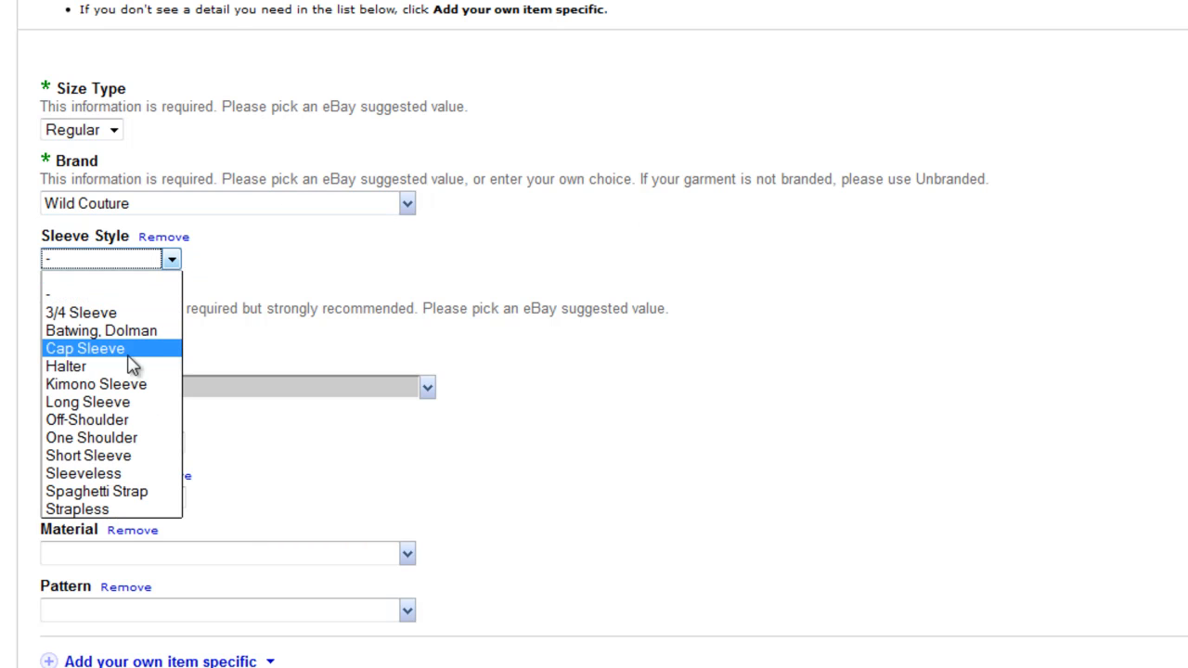
pyautogui.click(116, 402)
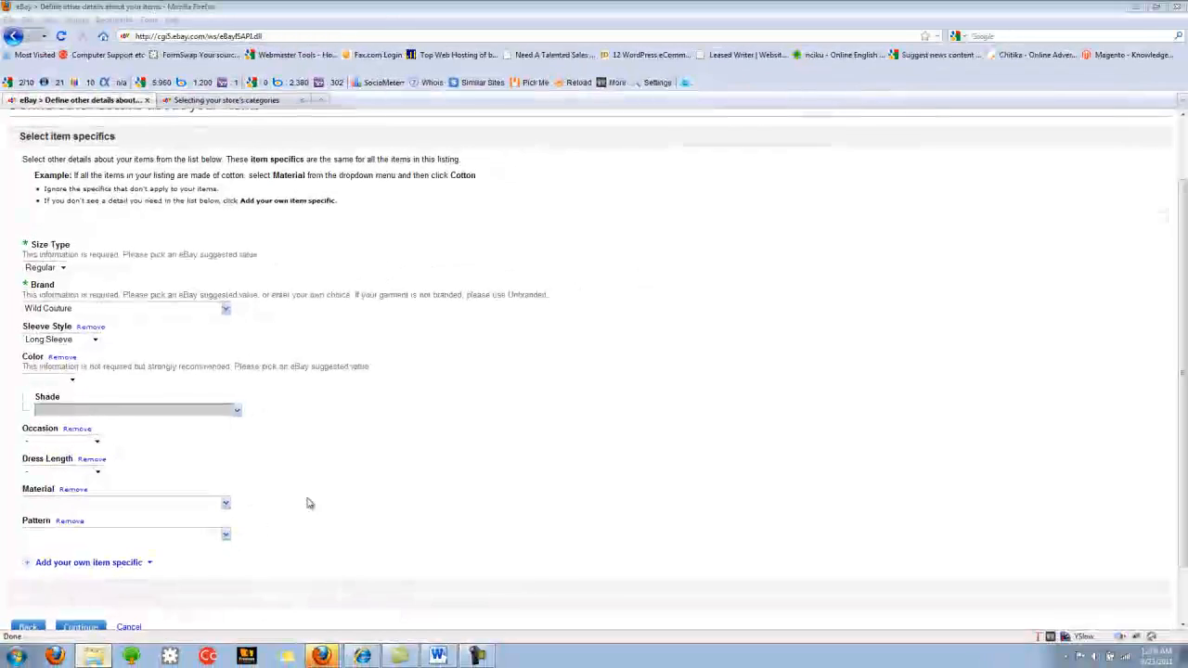
# - View the product photo Animal Print Dress.jpg from the Products folder to check the dress, then return to the listing form
pyautogui.hotkey('alt', 'Tab')
pyautogui.doubleClick(444, 122)
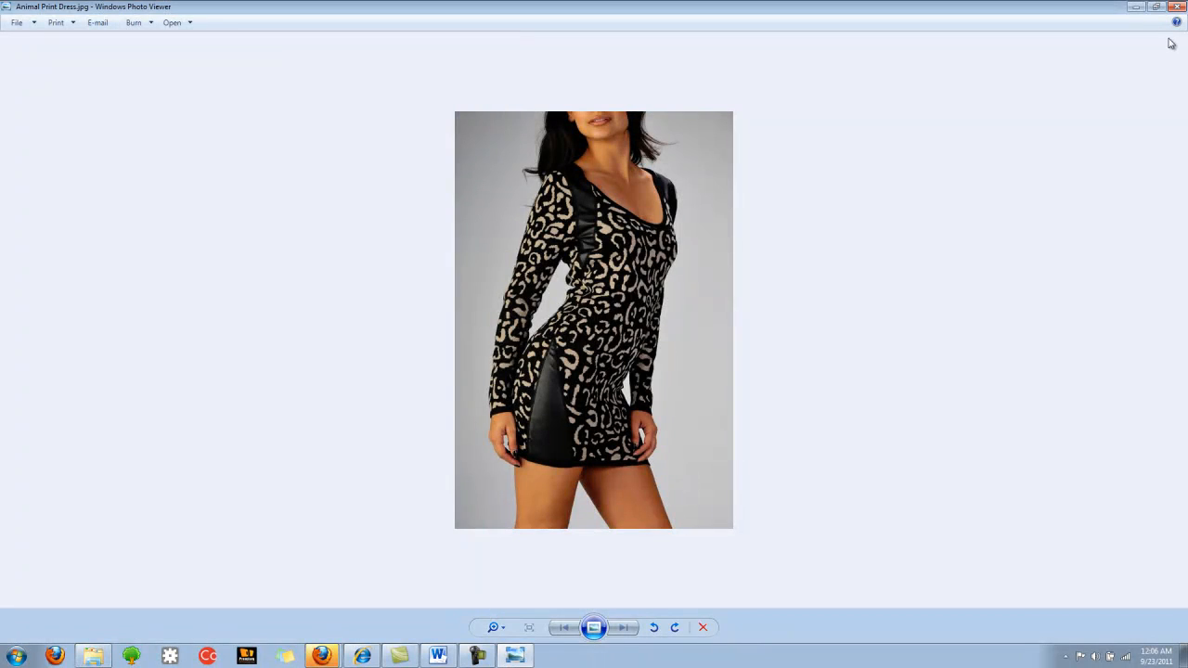
pyautogui.click(1136, 6)
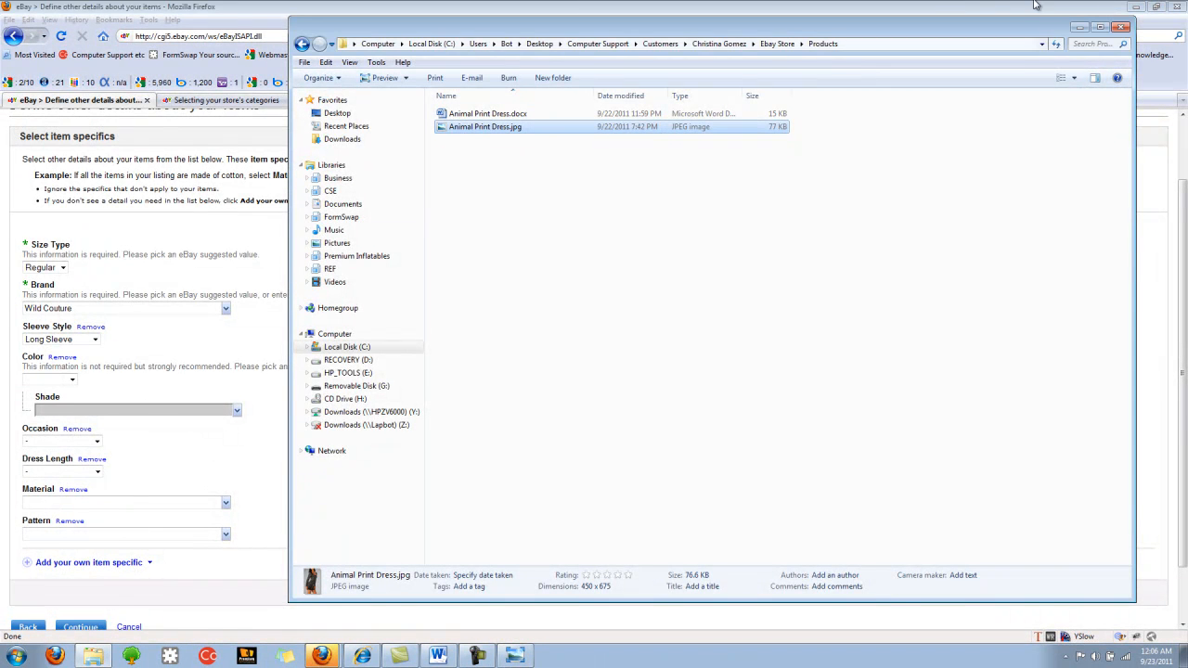
pyautogui.click(1080, 29)
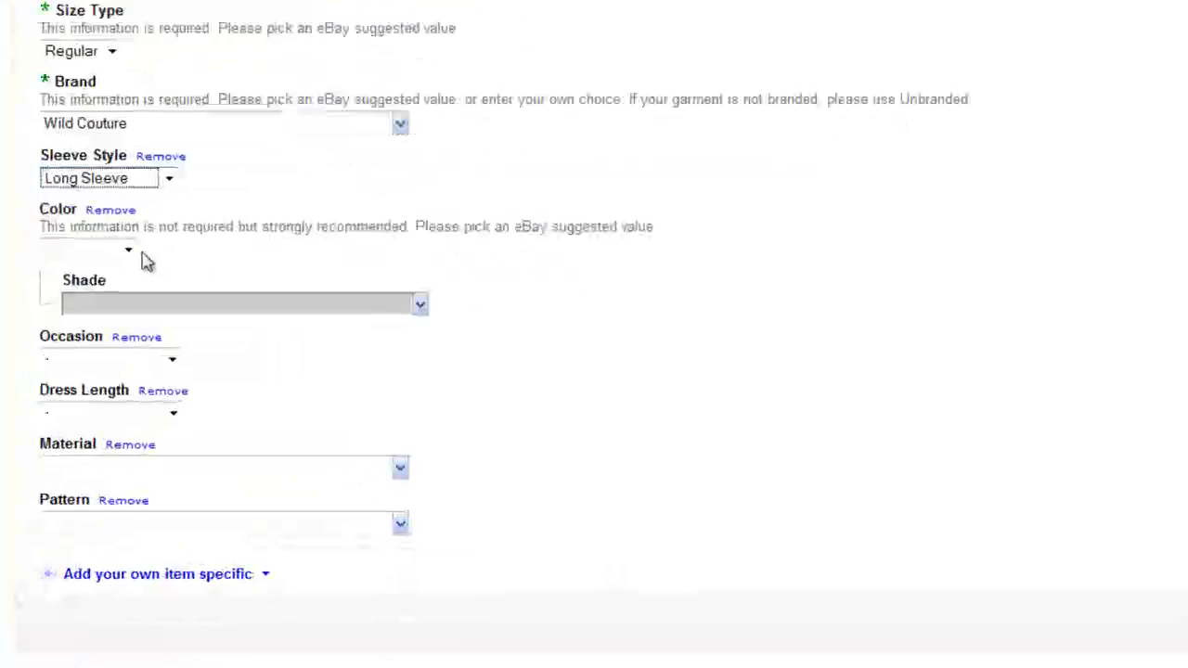
# - Set the item specifics color to Blacks, occasion to Cocktail, Evening and dress length to Above Knee, Mini
pyautogui.click(129, 250)
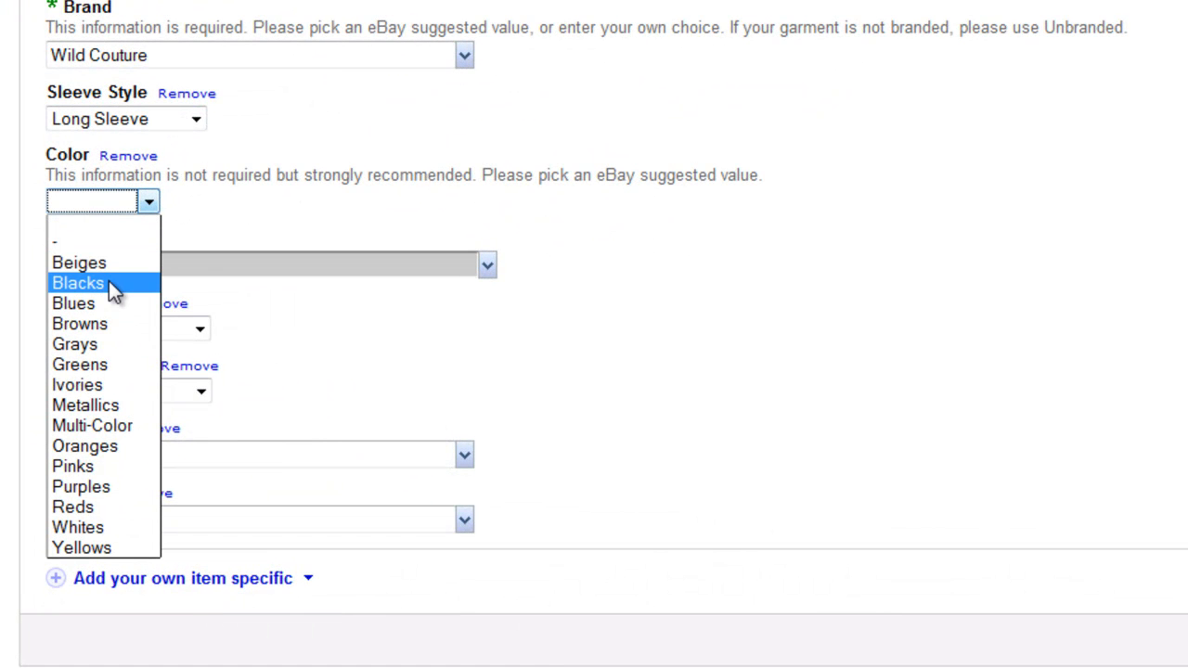
pyautogui.click(109, 283)
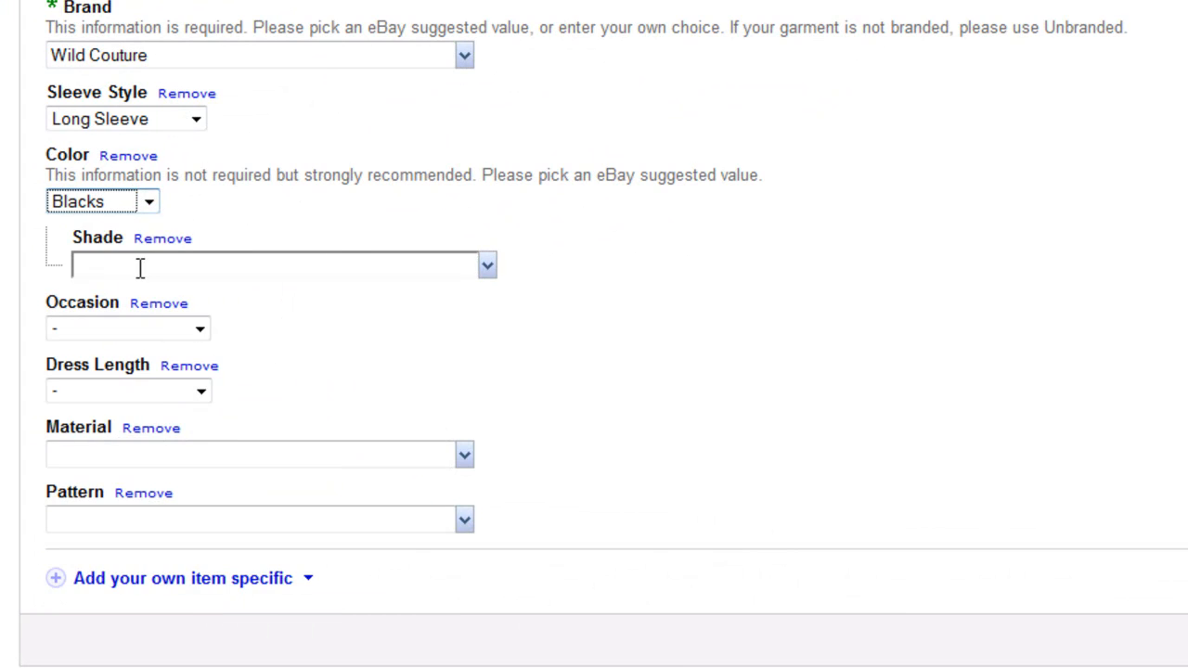
pyautogui.click(199, 336)
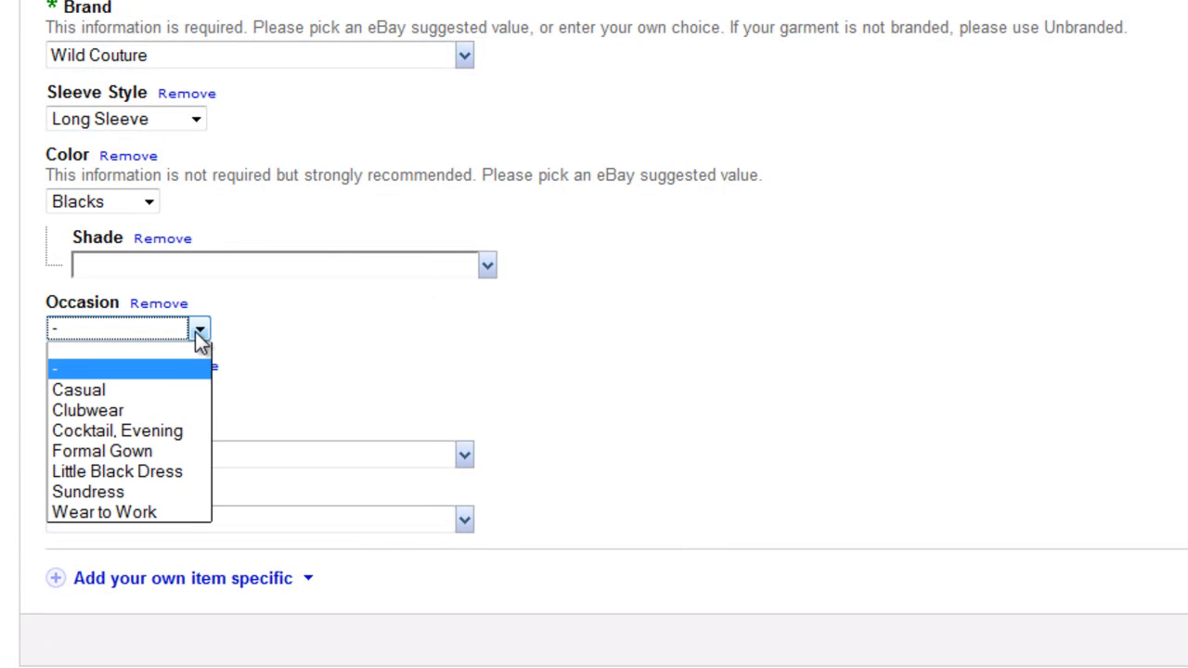
pyautogui.click(153, 432)
pyautogui.click(194, 393)
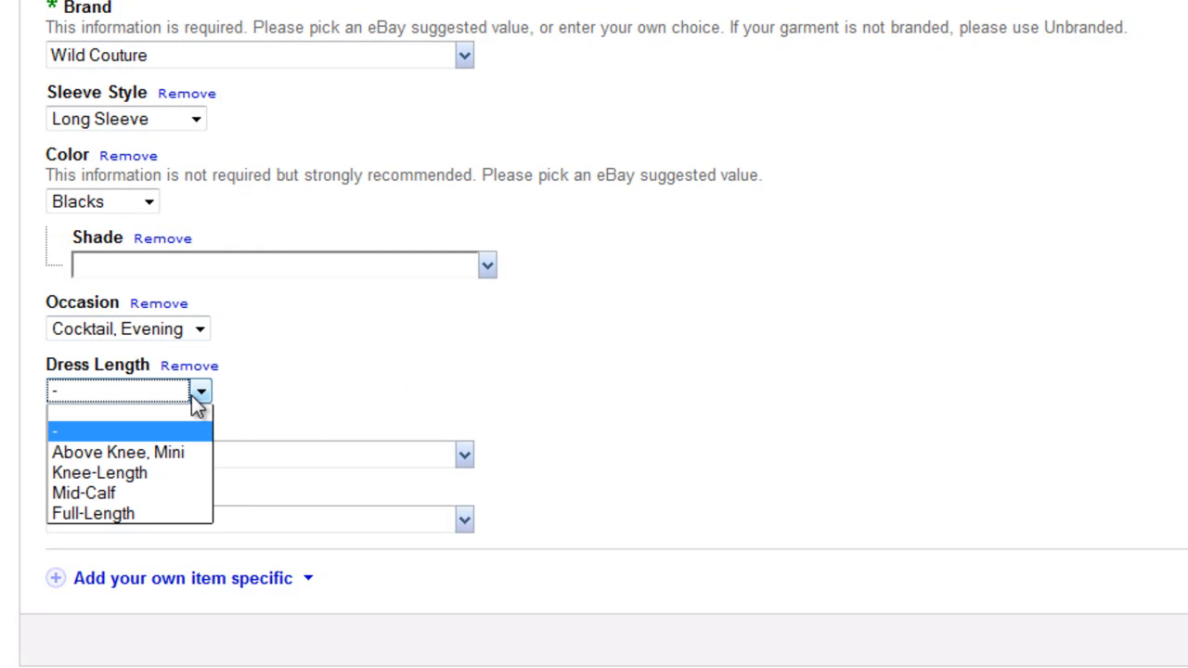
pyautogui.click(181, 450)
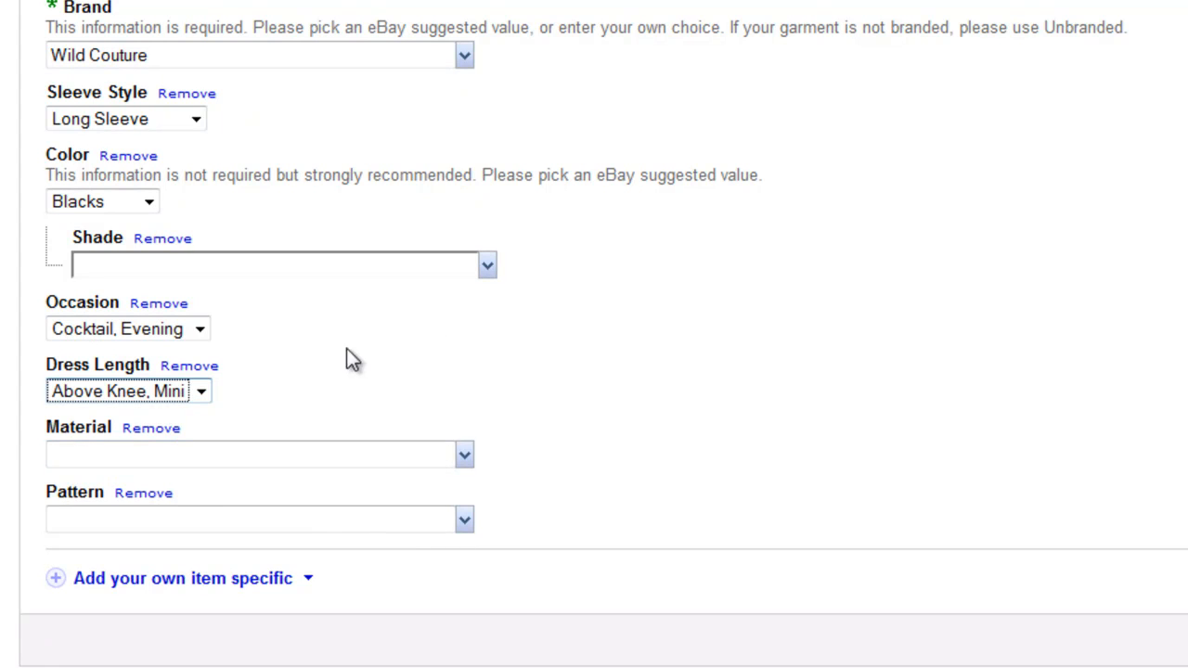
# - Set the material to Acrylic and the pattern to Animal Prints, completing the item specifics
pyautogui.click(465, 457)
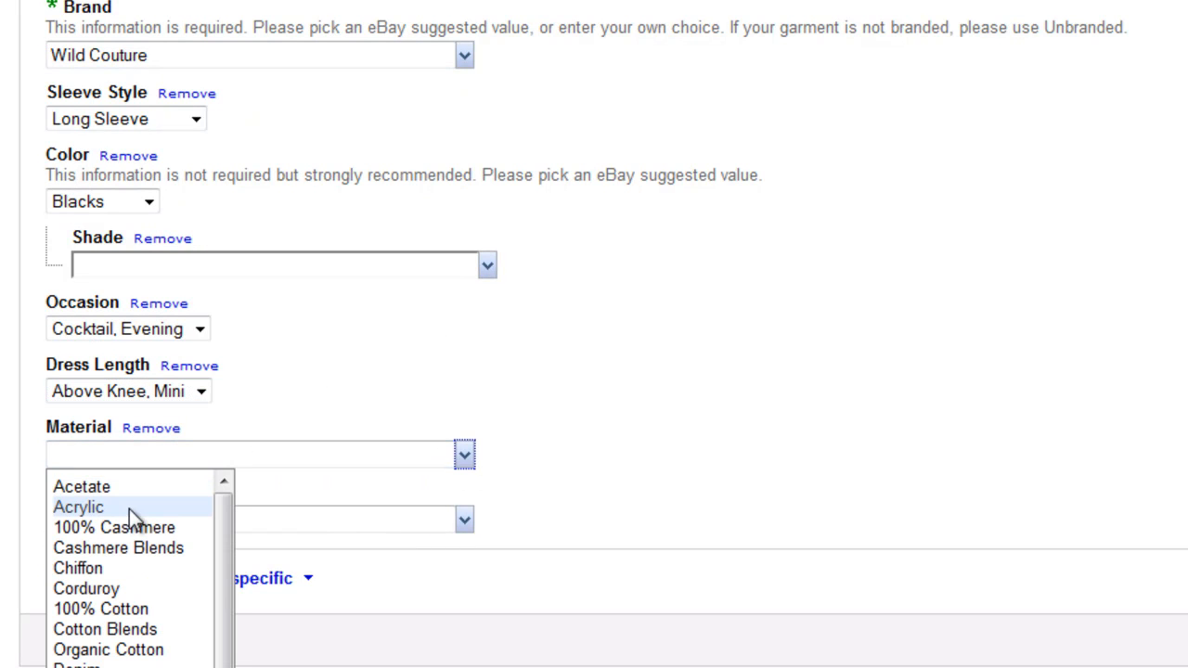
pyautogui.click(516, 651)
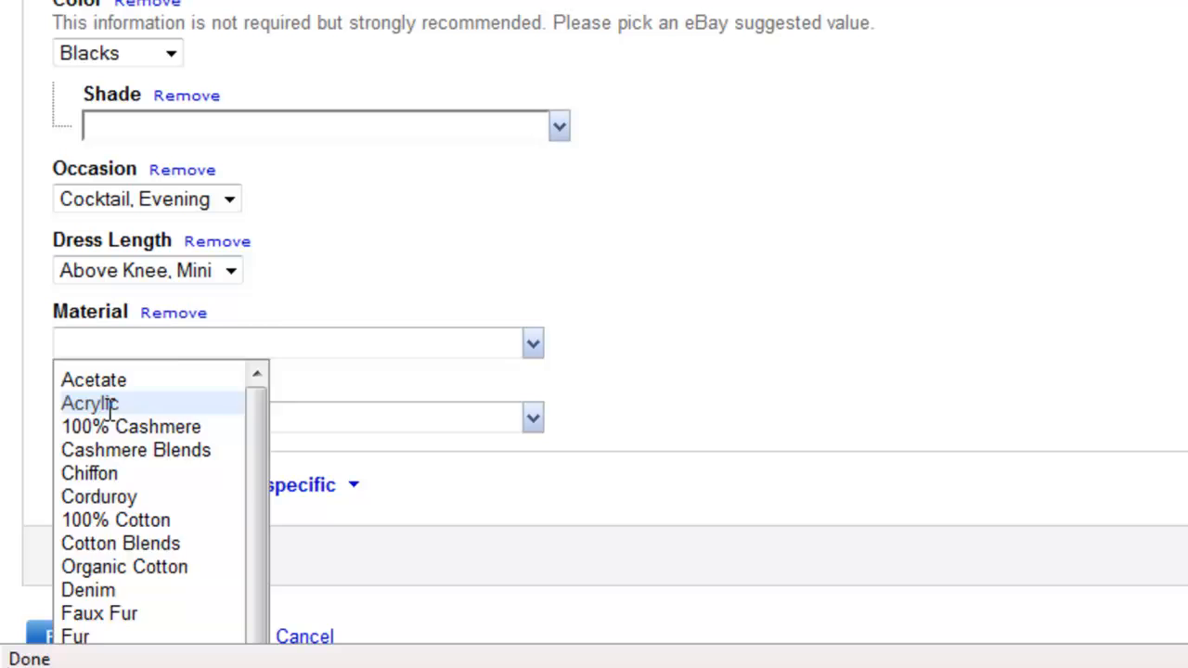
pyautogui.click(78, 404)
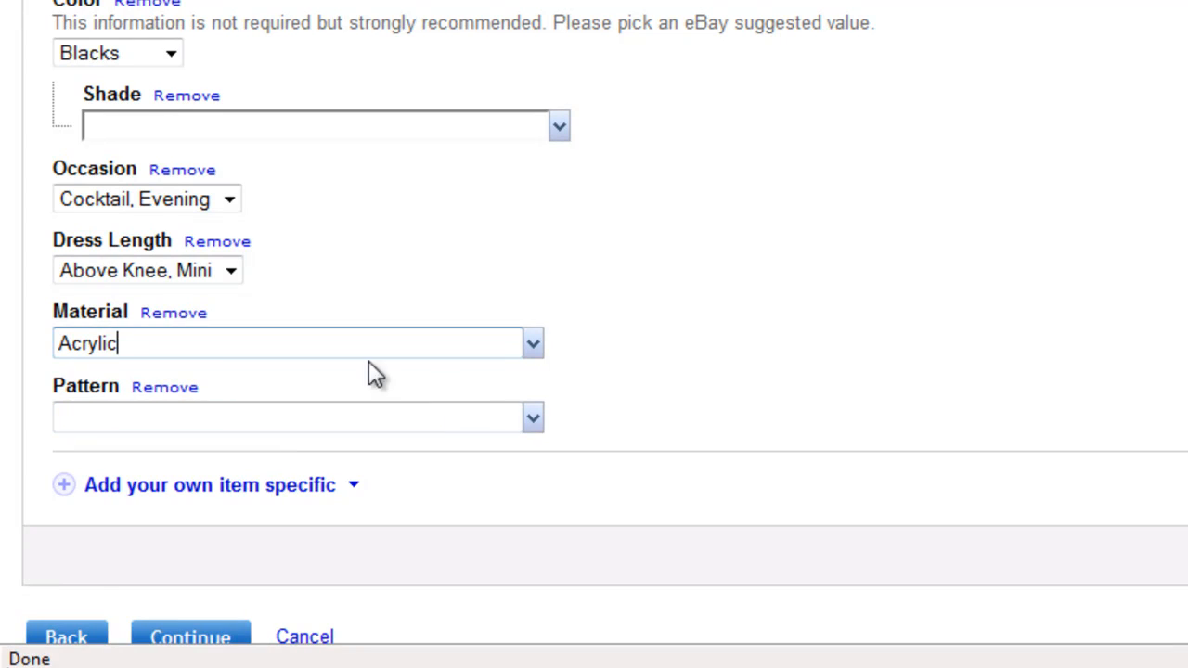
pyautogui.click(535, 419)
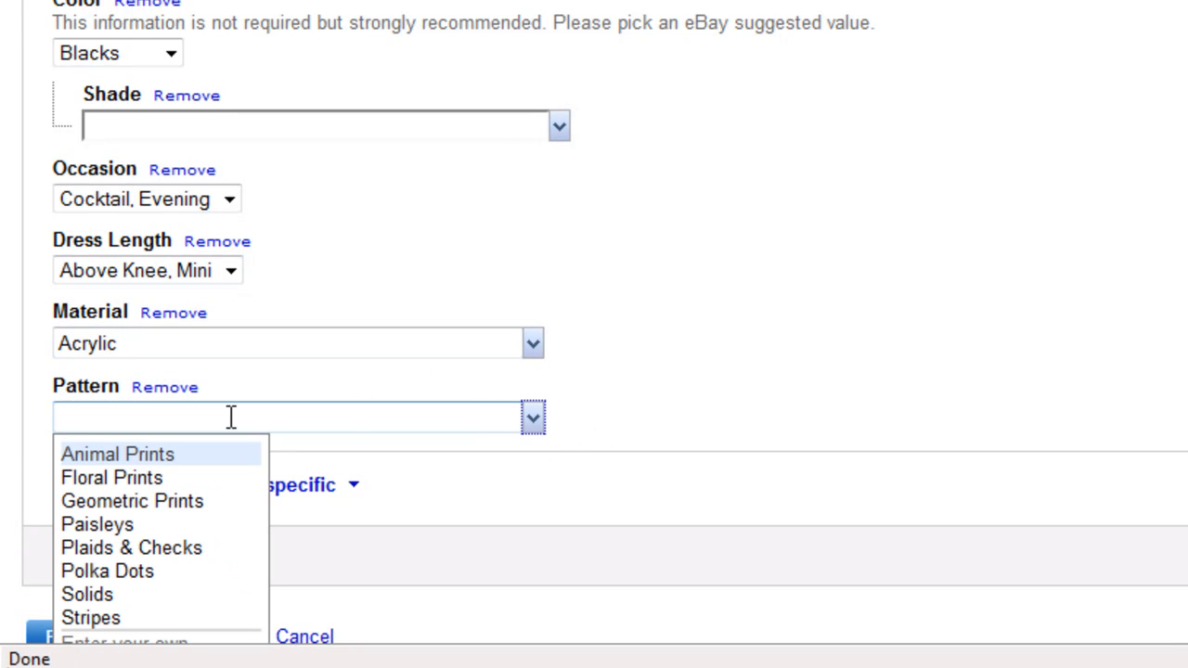
pyautogui.scroll(-3, 213, 474)
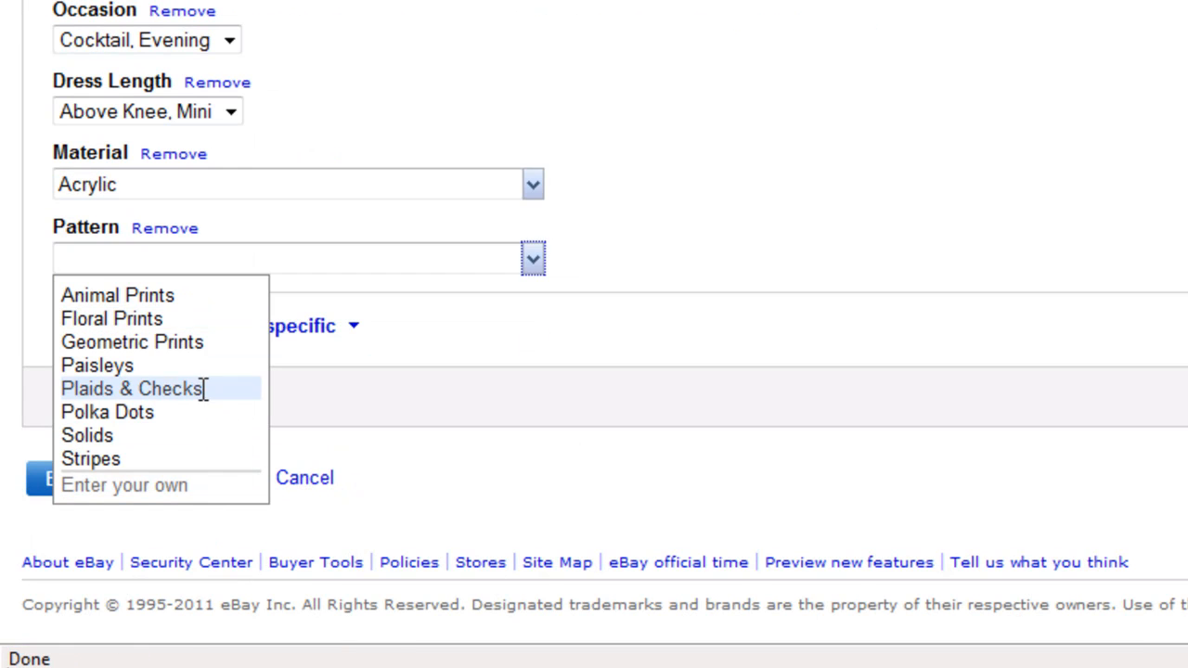
pyautogui.click(150, 296)
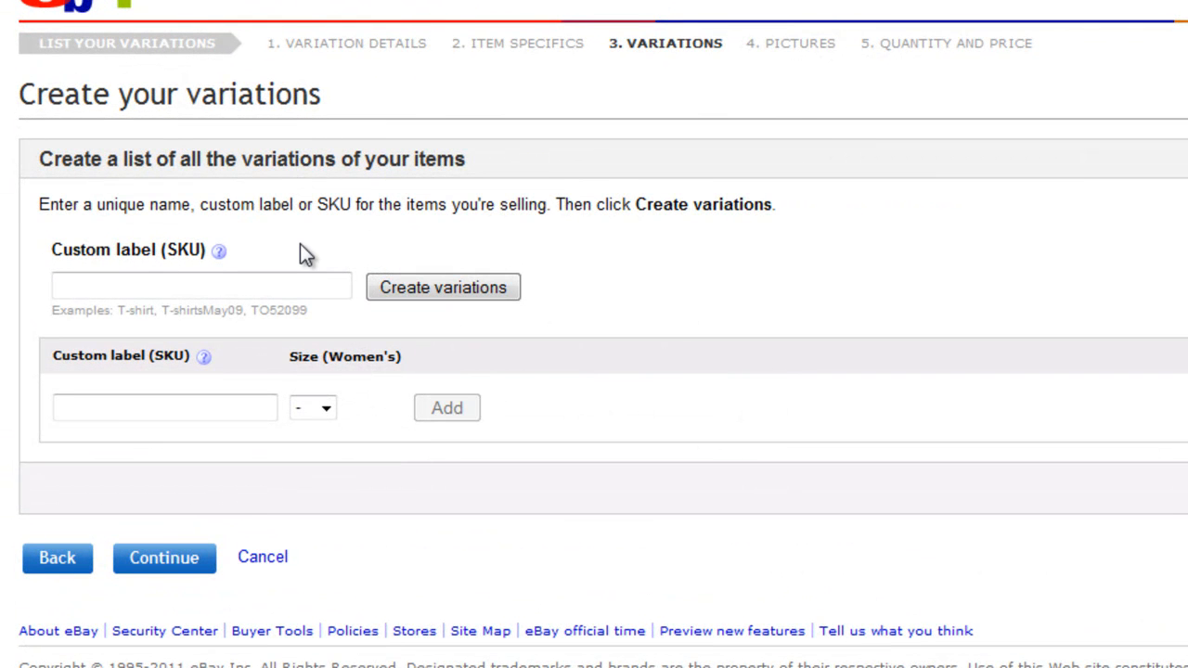
# - Create the size variations with the custom label (SKU) Animal Print Dress and continue to the pictures
pyautogui.click(255, 282)
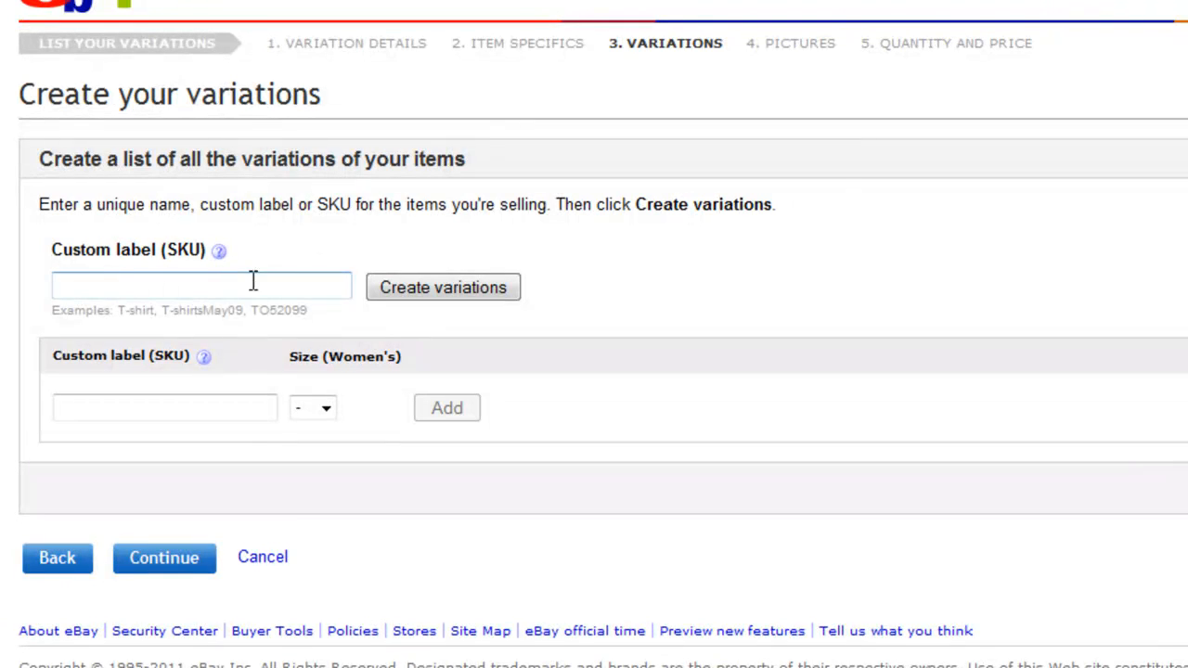
pyautogui.click(187, 283)
pyautogui.write('Wi')
pyautogui.press('BackSpace')
pyautogui.press('BackSpace')
pyautogui.write('An')
pyautogui.press('Down')
pyautogui.press('Return')
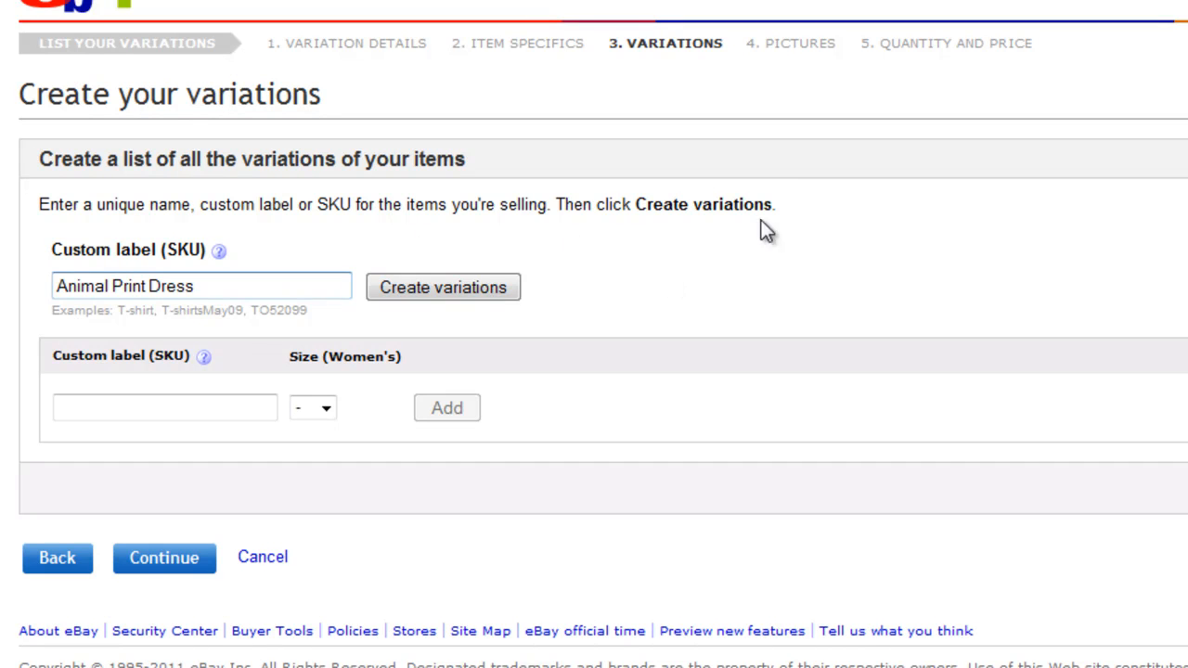
pyautogui.click(463, 284)
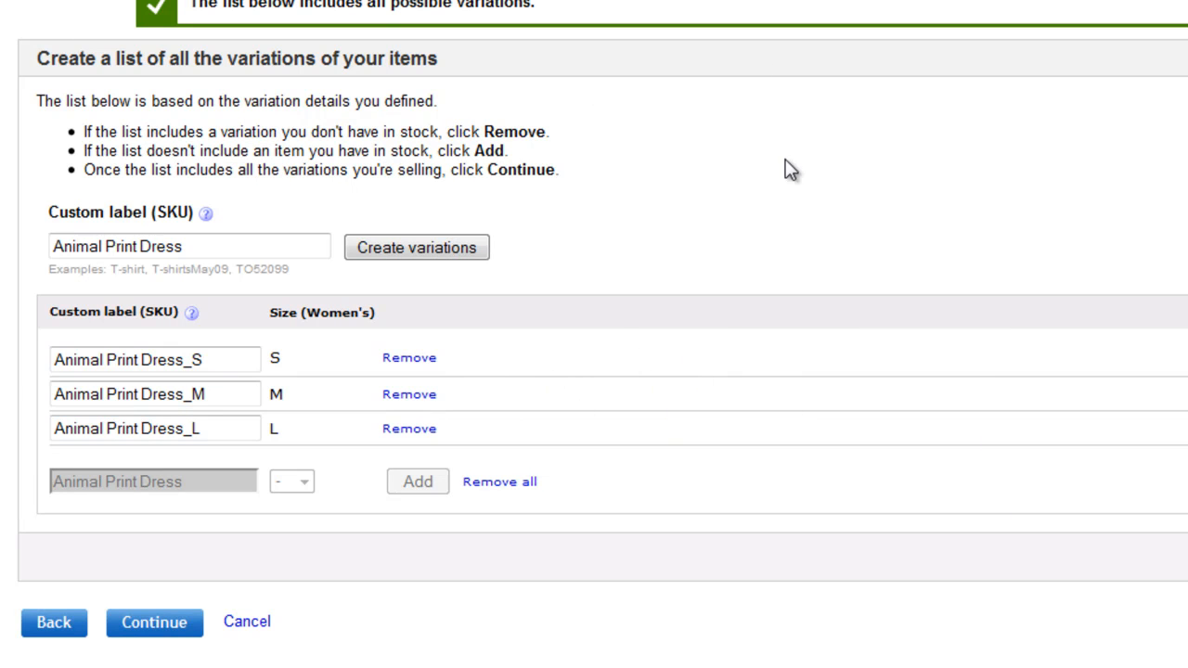
pyautogui.click(159, 629)
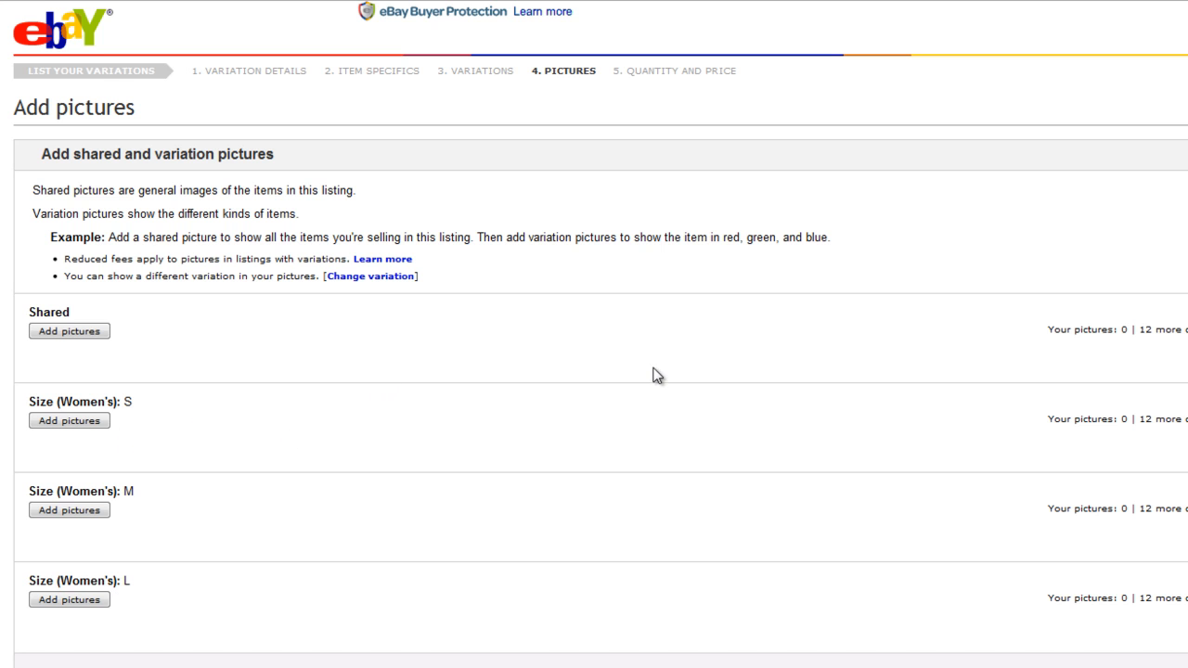
# - Upload Animal Print Dress.jpg from the Products folder as the shared picture and continue to quantity and price
pyautogui.click(65, 340)
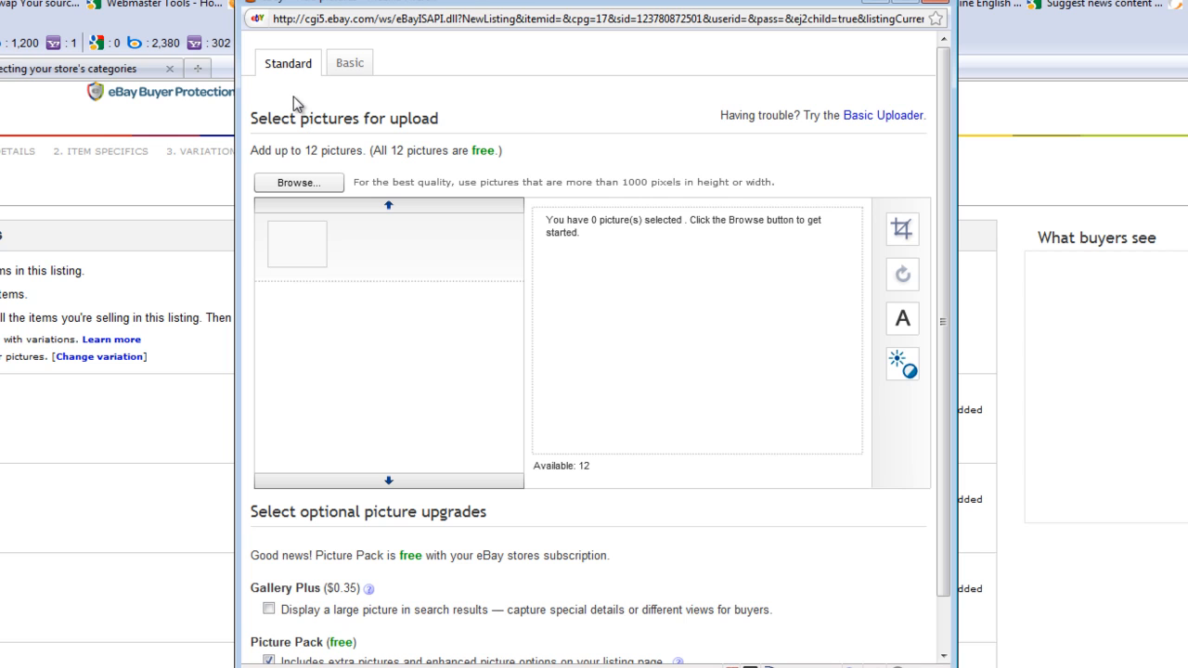
pyautogui.click(297, 183)
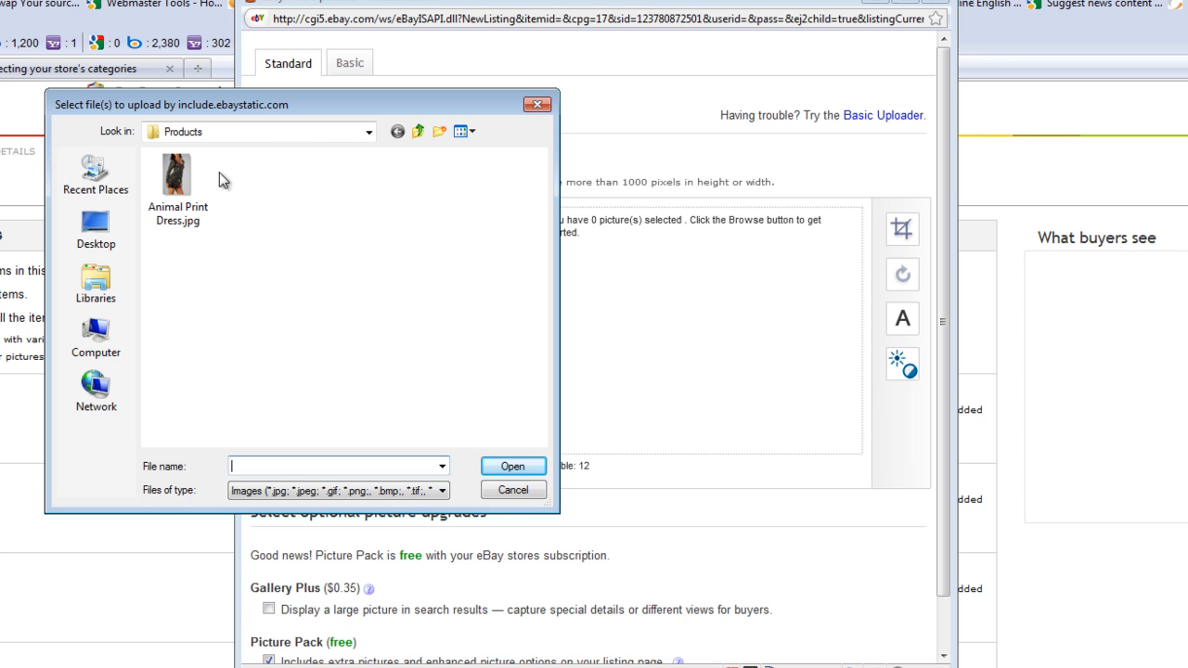
pyautogui.click(325, 131)
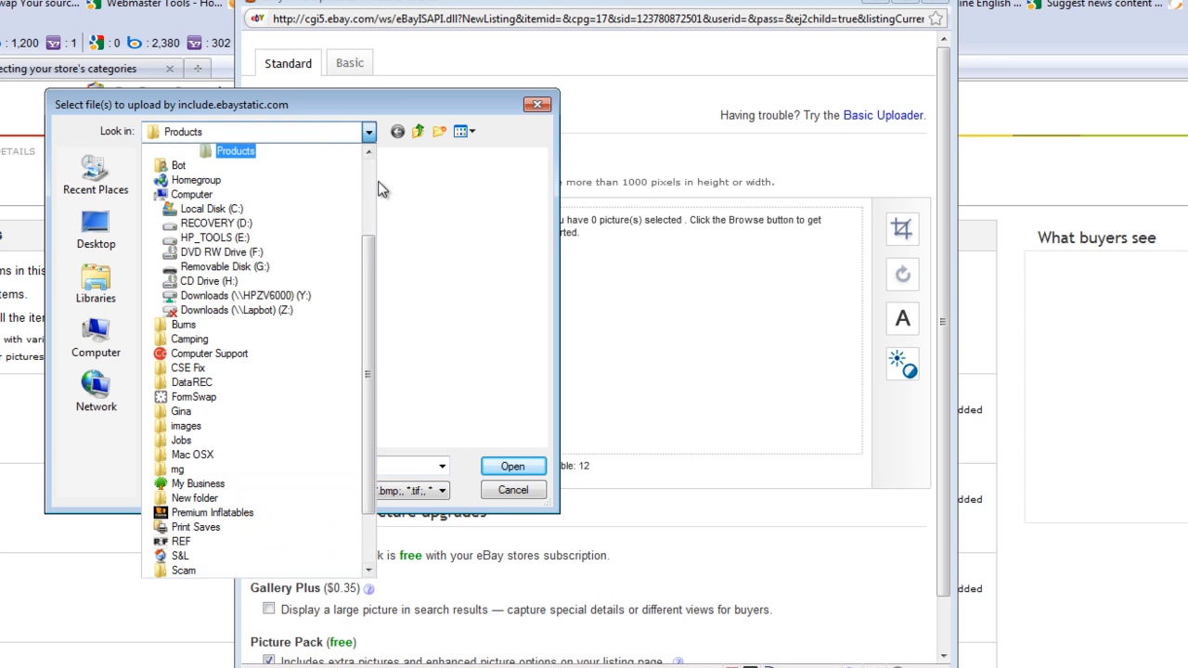
pyautogui.click(445, 233)
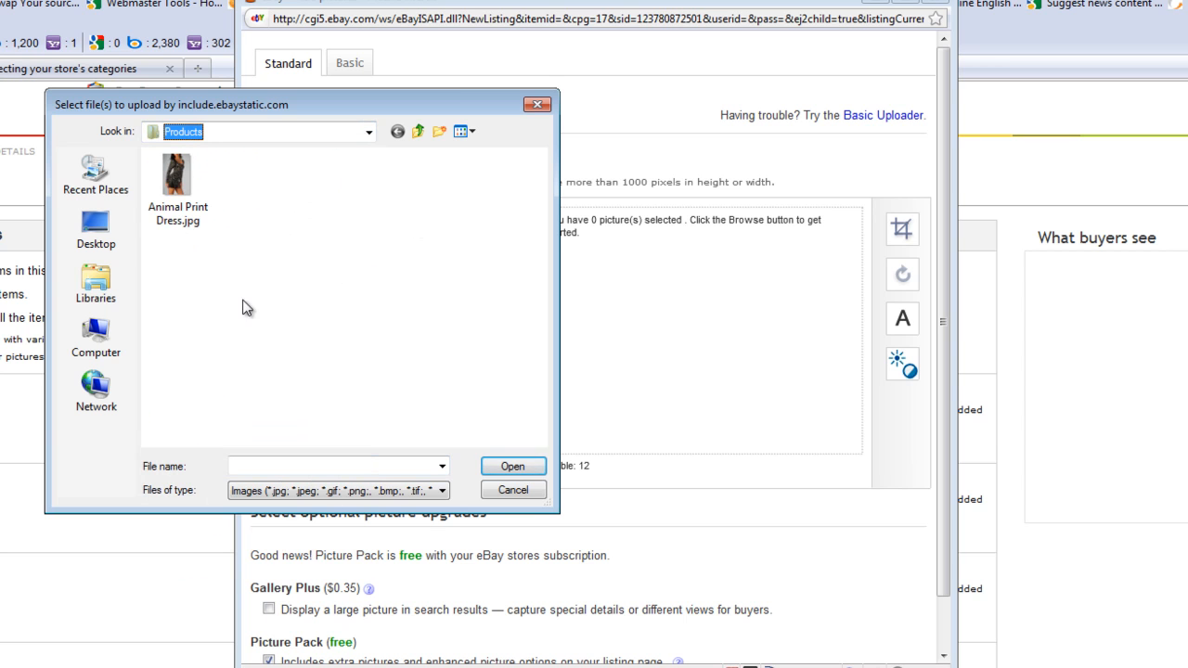
pyautogui.click(183, 190)
pyautogui.click(518, 471)
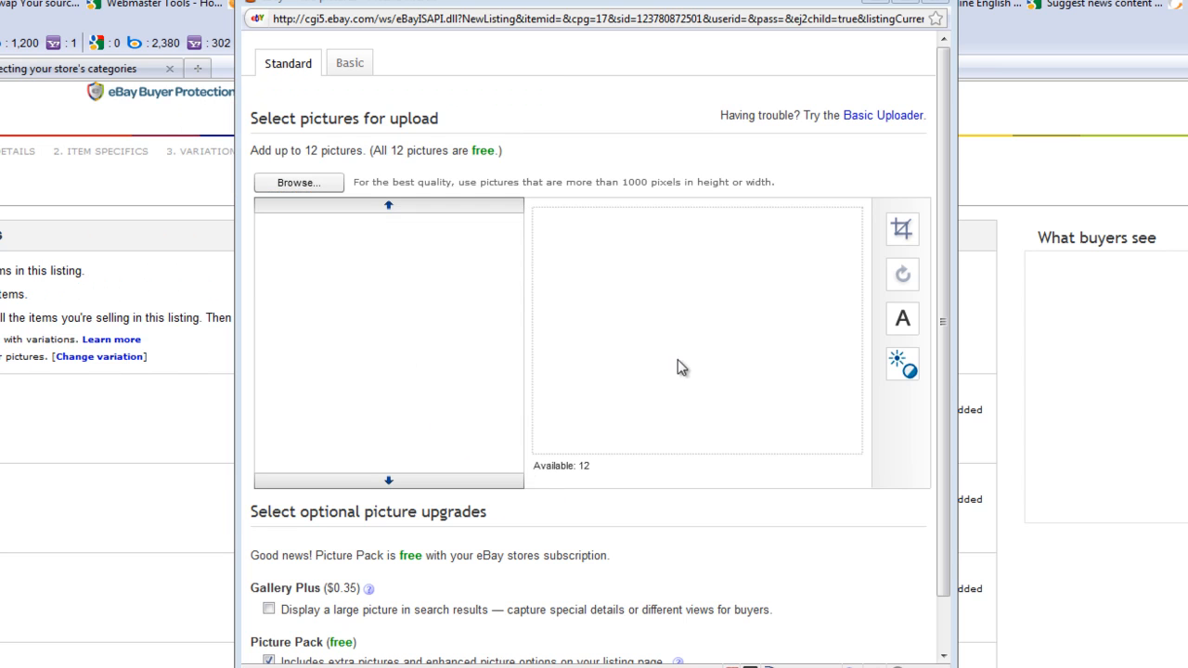
pyautogui.moveTo(942, 225); pyautogui.dragTo(951, 286)
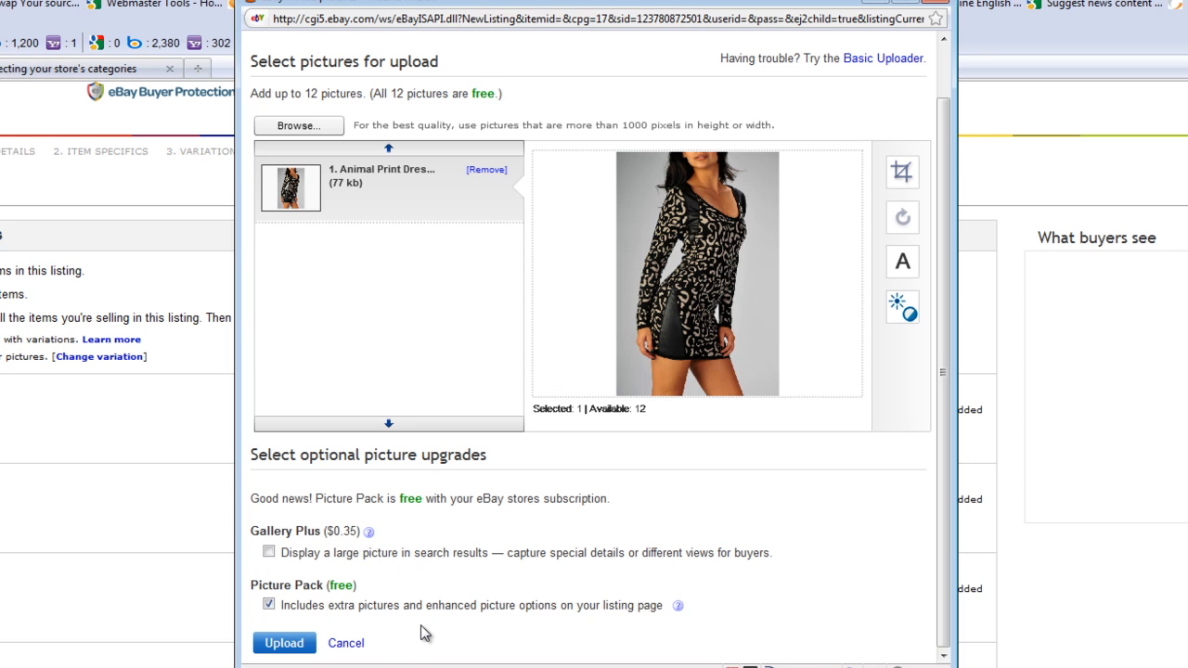
pyautogui.click(284, 644)
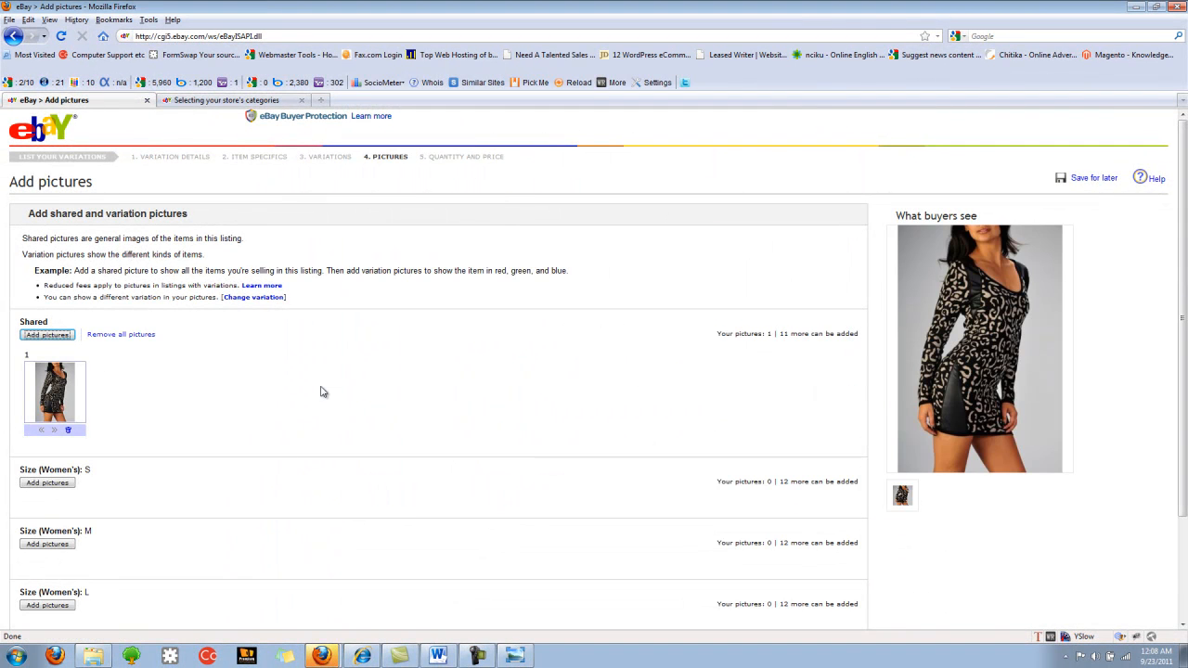
pyautogui.scroll(-3, 325, 393)
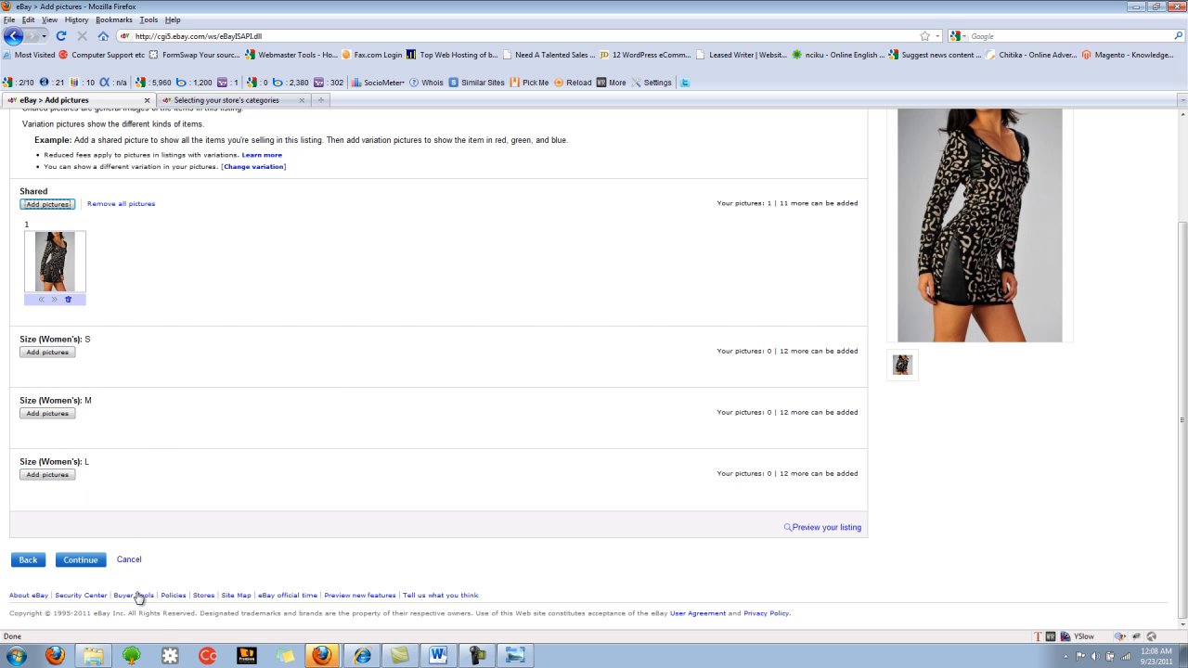
pyautogui.click(74, 557)
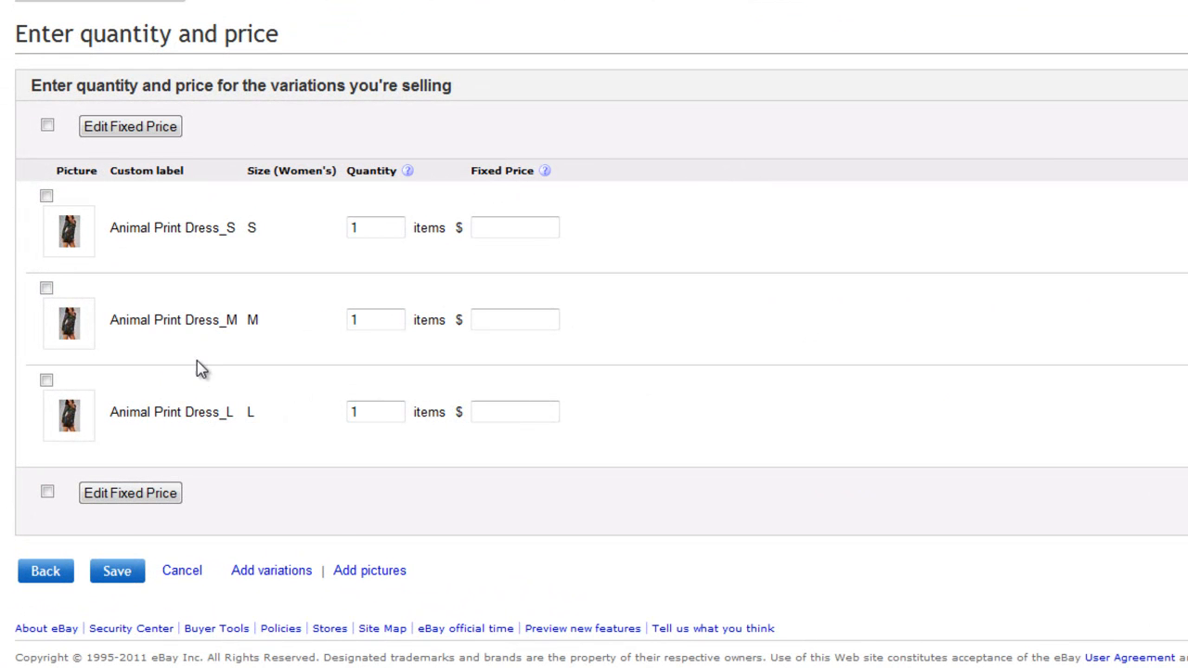
# - Set a fixed price of $58 for all size variations, checking the price in the Word description, and save the variations
pyautogui.click(513, 232)
pyautogui.click(48, 126)
pyautogui.click(148, 130)
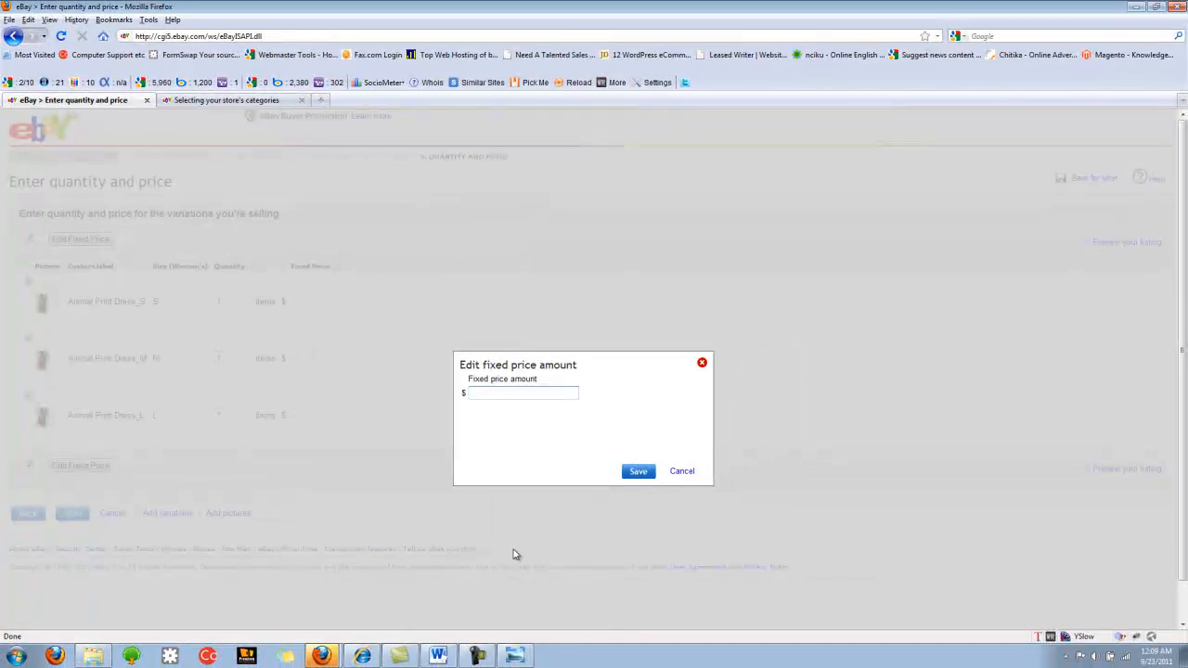
pyautogui.click(446, 655)
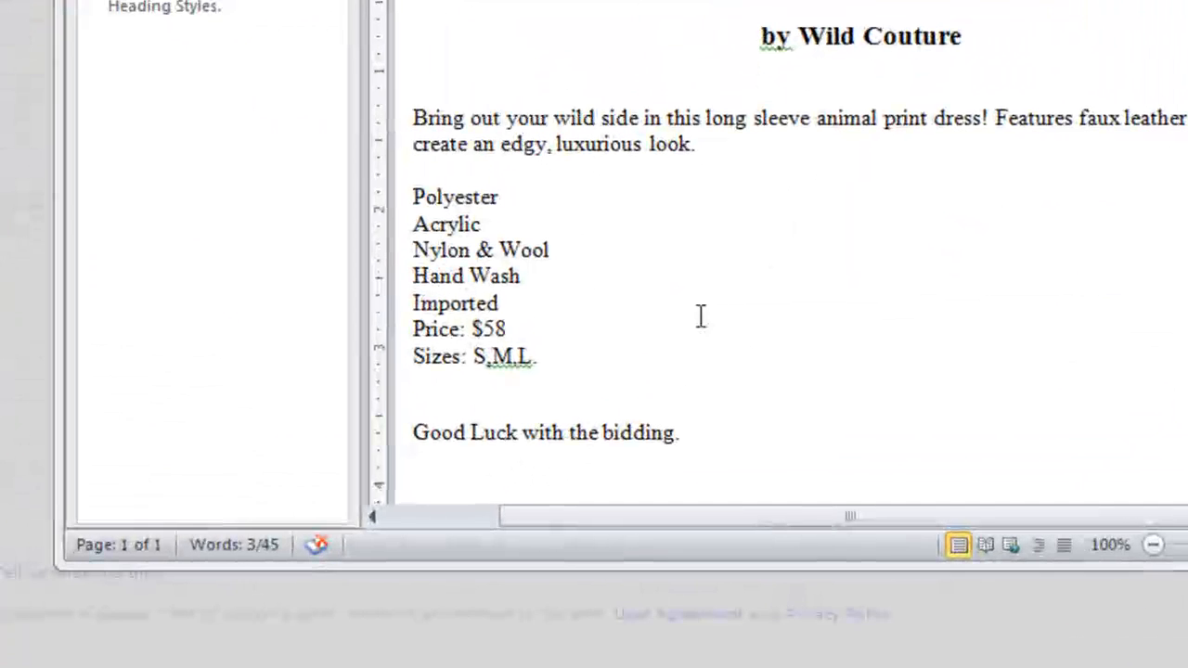
pyautogui.hotkey('alt', 'Tab')
pyautogui.click(349, 206)
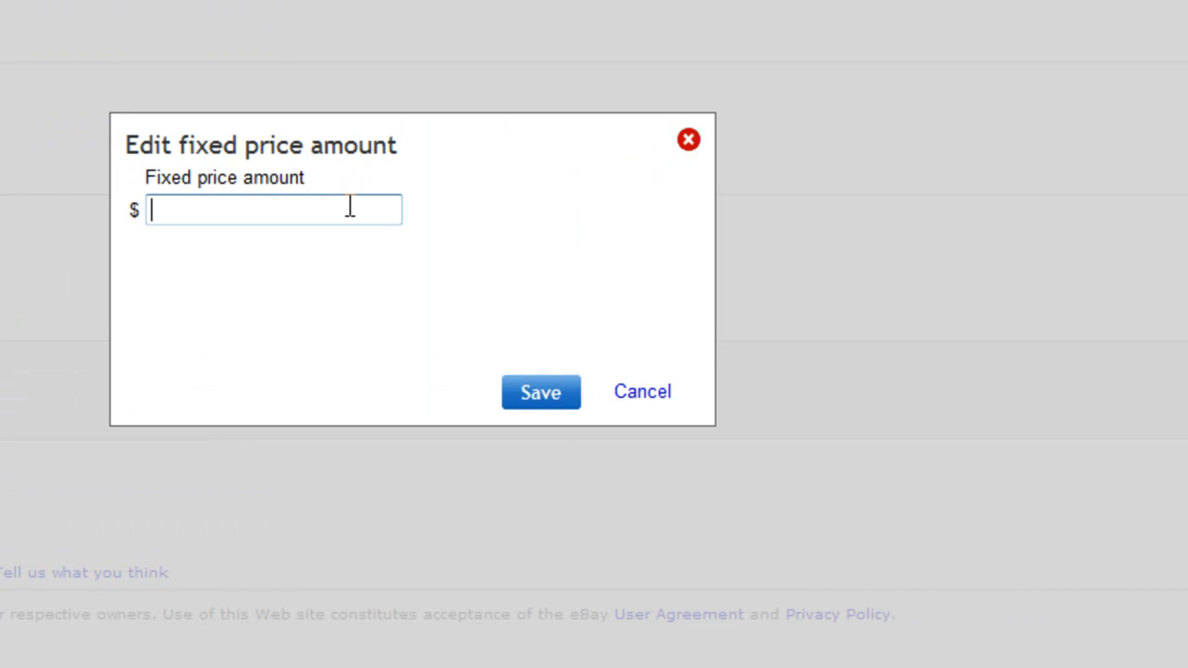
pyautogui.write('58')
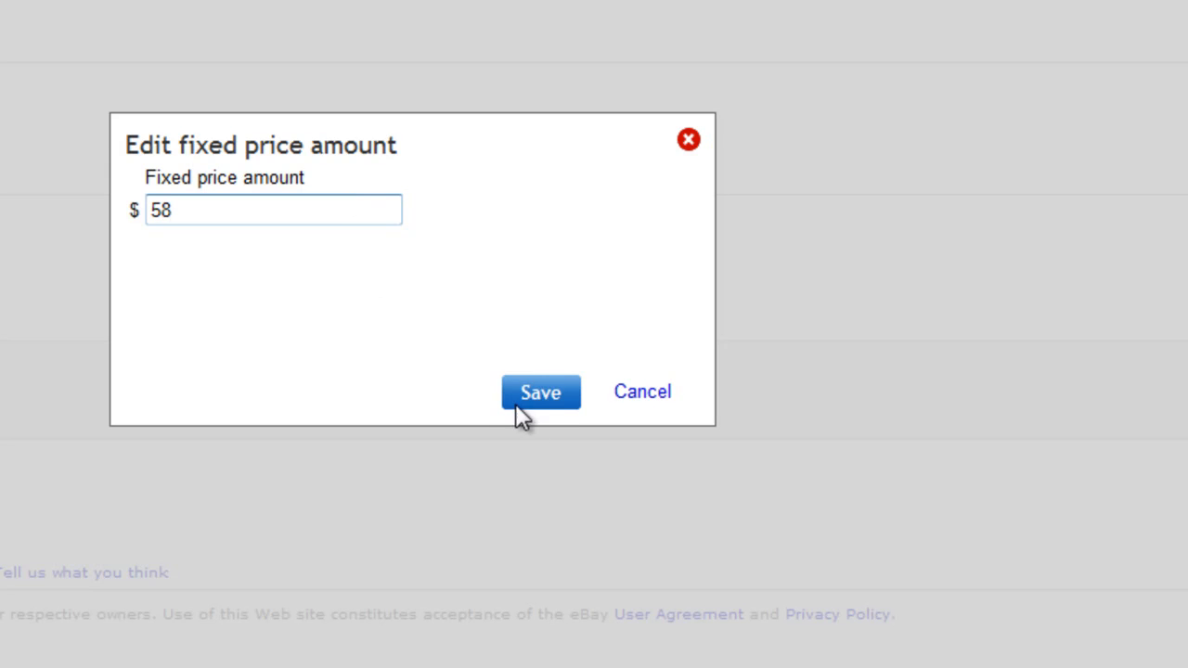
pyautogui.click(542, 393)
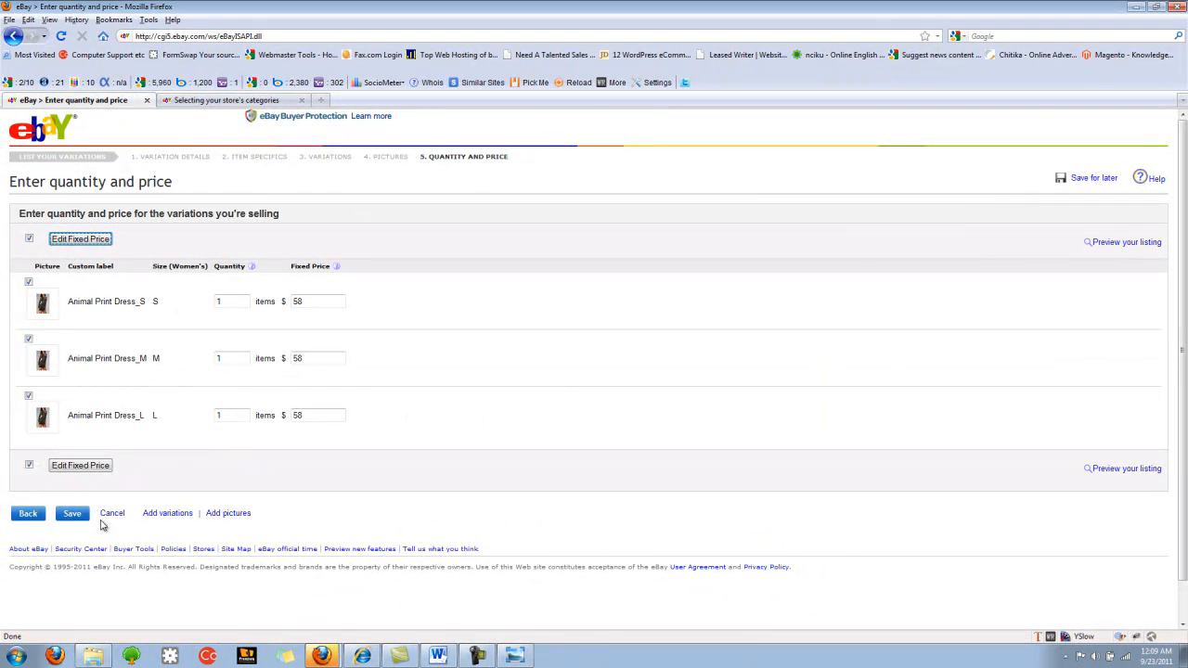
pyautogui.click(73, 516)
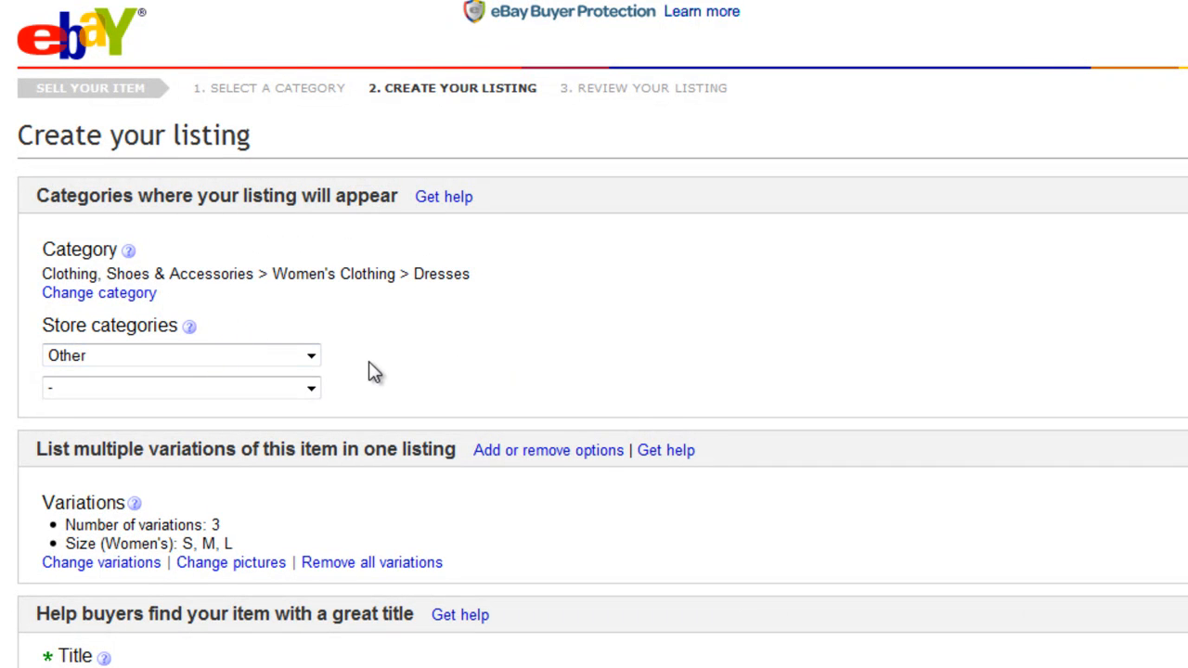
# - Set the first store category to Dresses > Evening Dresses and leave the second one empty
pyautogui.click(312, 356)
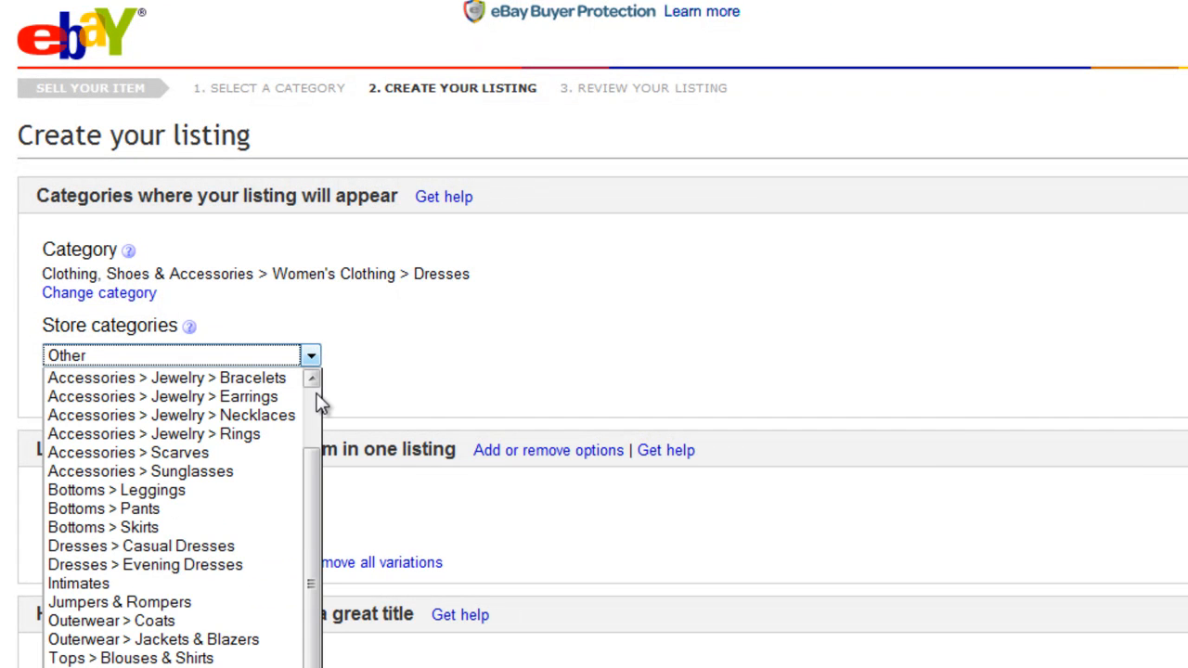
pyautogui.moveTo(313, 539)
pyautogui.mouseDown()
pyautogui.moveTo(313, 423)
pyautogui.moveTo(314, 515)
pyautogui.mouseUp()
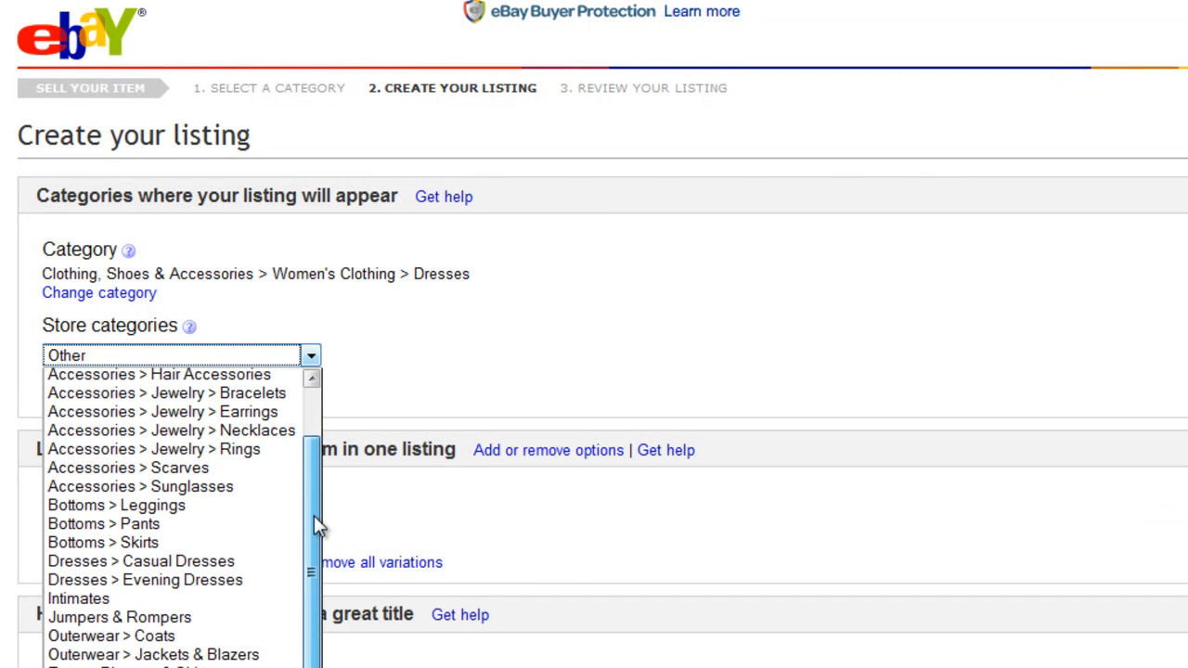
pyautogui.click(192, 583)
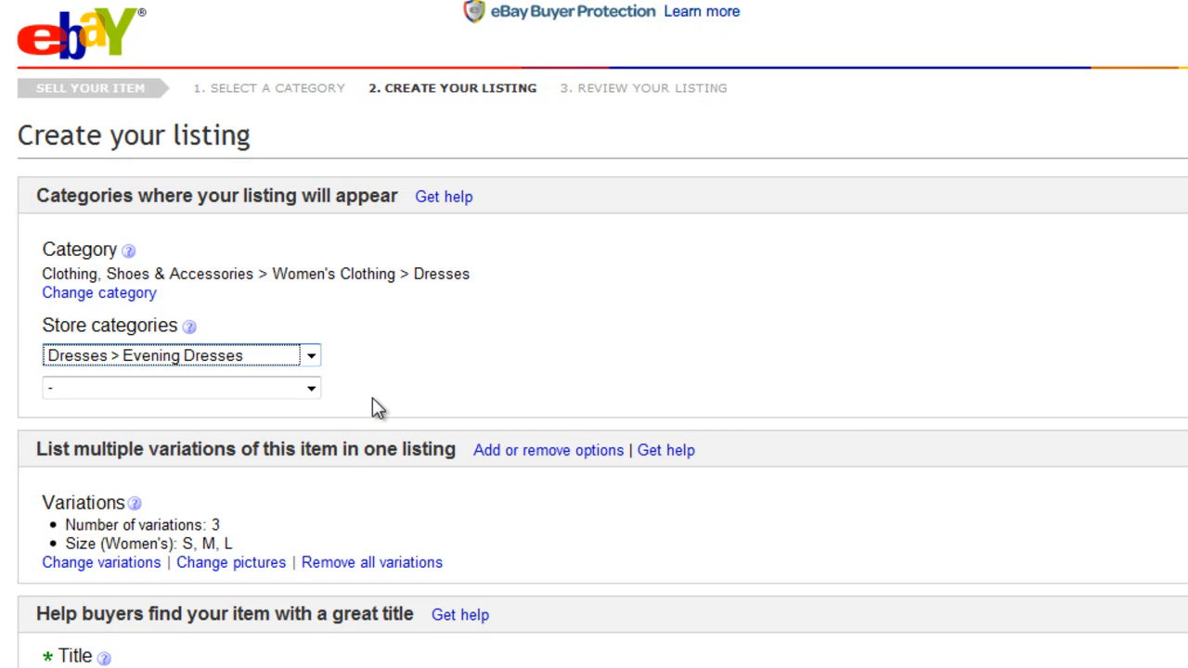
pyautogui.click(312, 390)
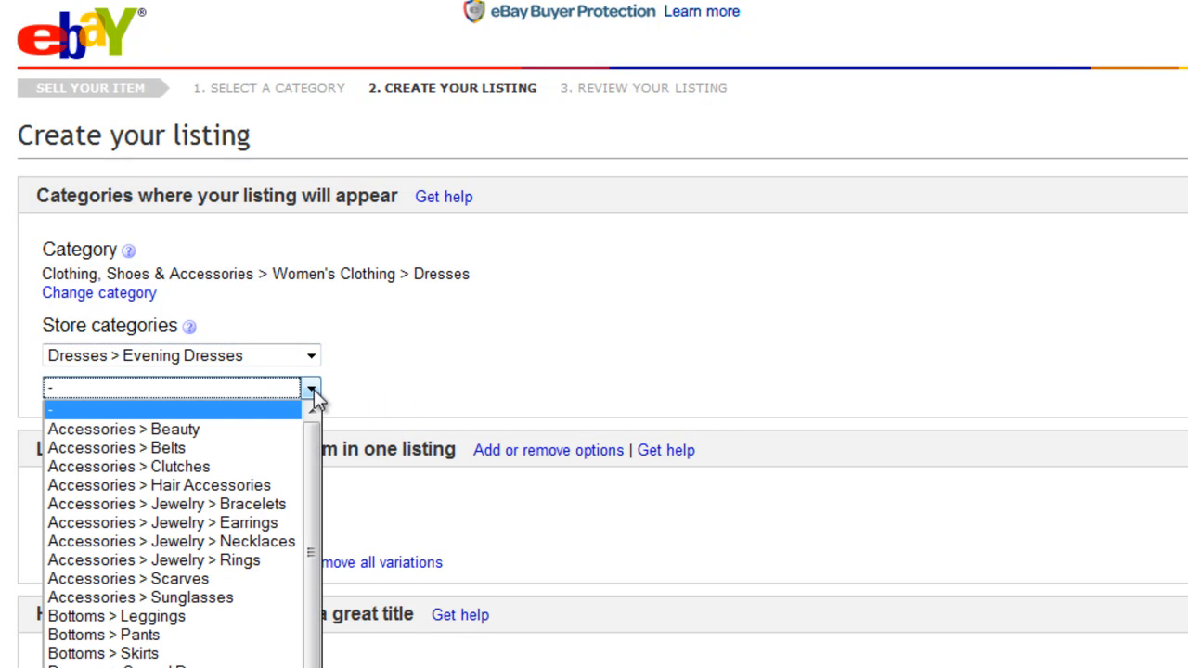
pyautogui.click(332, 397)
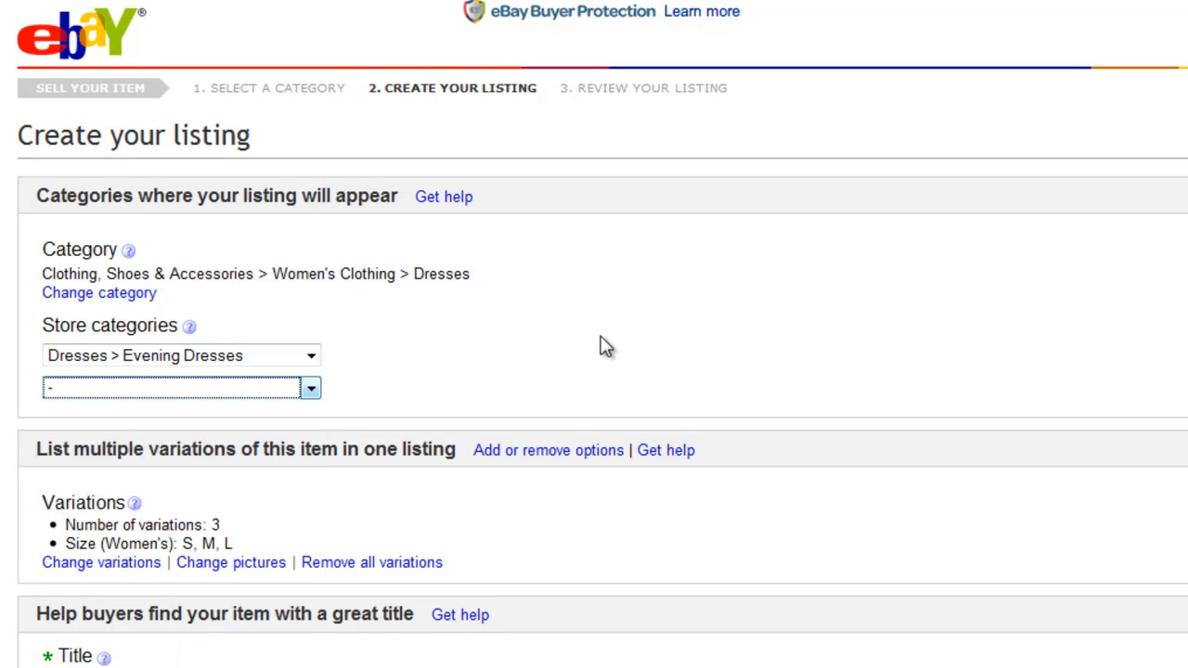
# - Title the listing Wild Couture Animal Print Dress, starting from the brand name copied out of the Word description
pyautogui.scroll(-3, 687, 399)
pyautogui.click(279, 557)
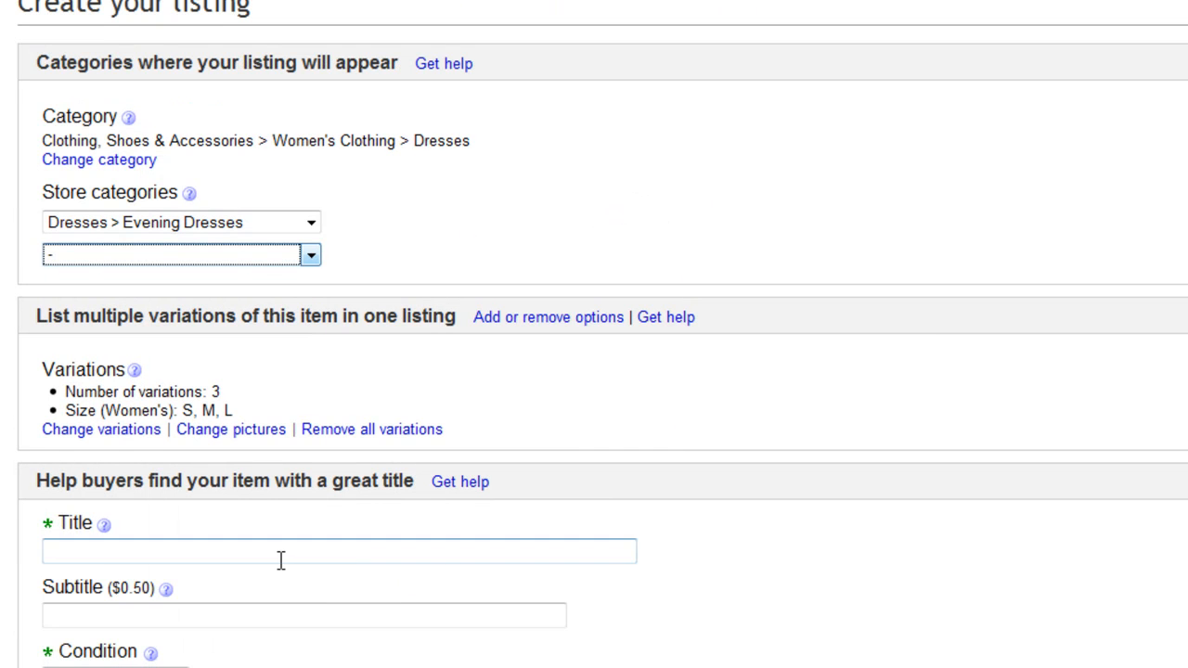
pyautogui.scroll(-4, 287, 520)
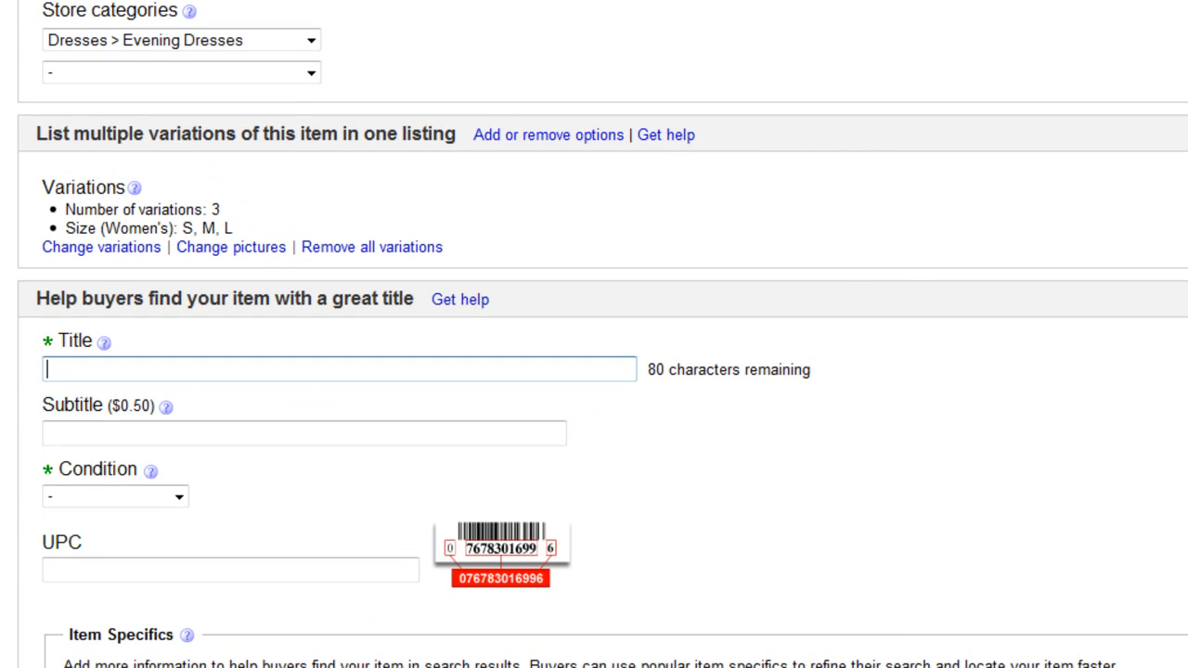
pyautogui.hotkey('alt', 'Tab')
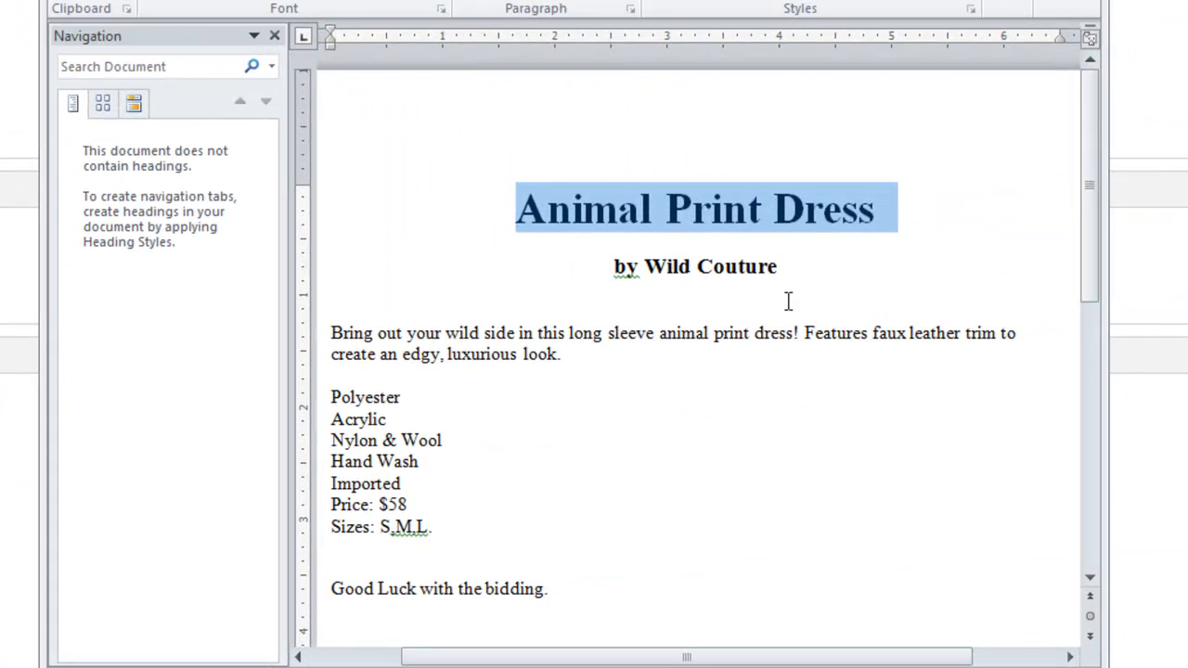
pyautogui.moveTo(784, 267); pyautogui.dragTo(649, 269)
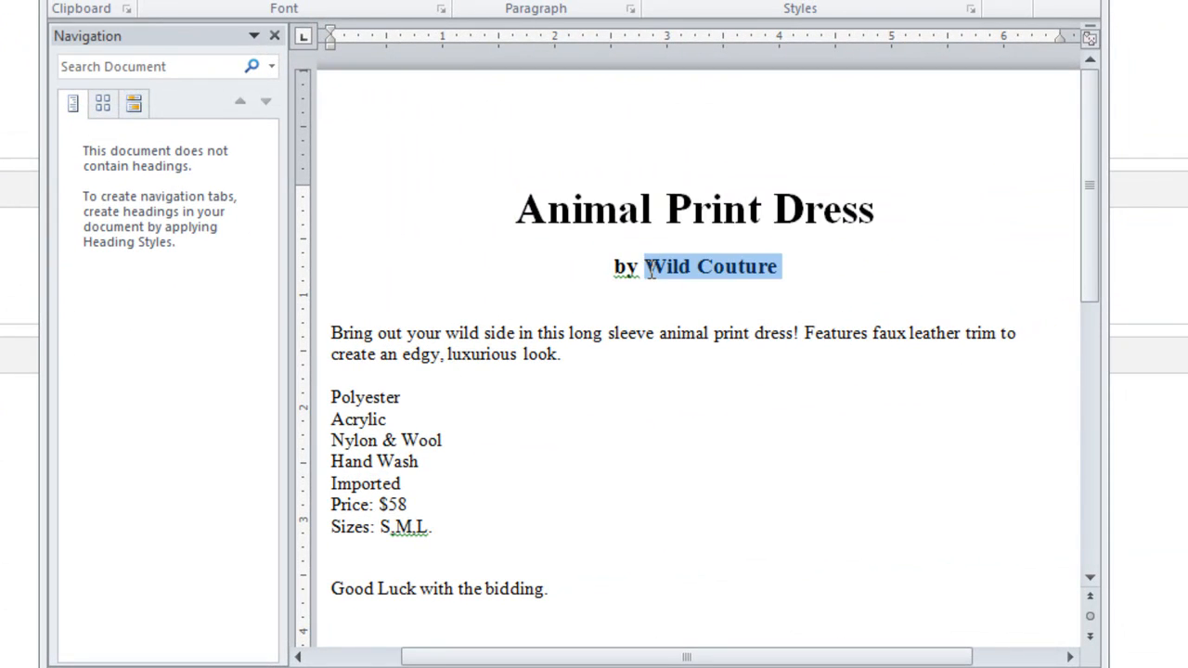
pyautogui.hotkey('ctrl', 'c')
pyautogui.click(340, 307)
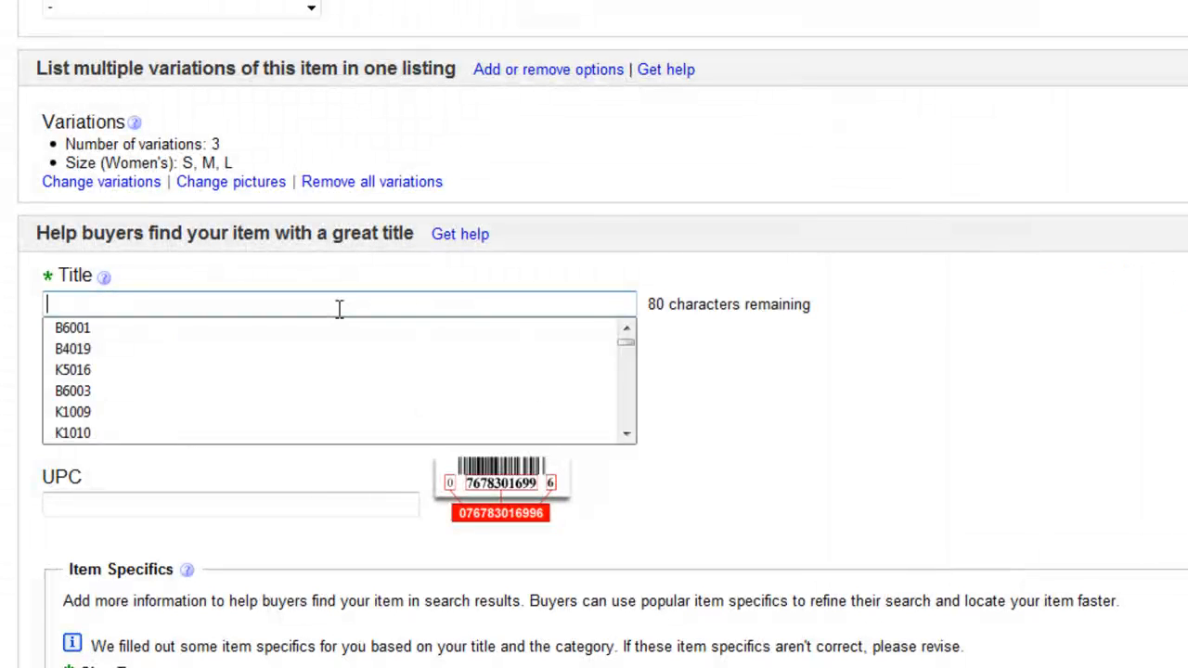
pyautogui.hotkey('ctrl', 'v')
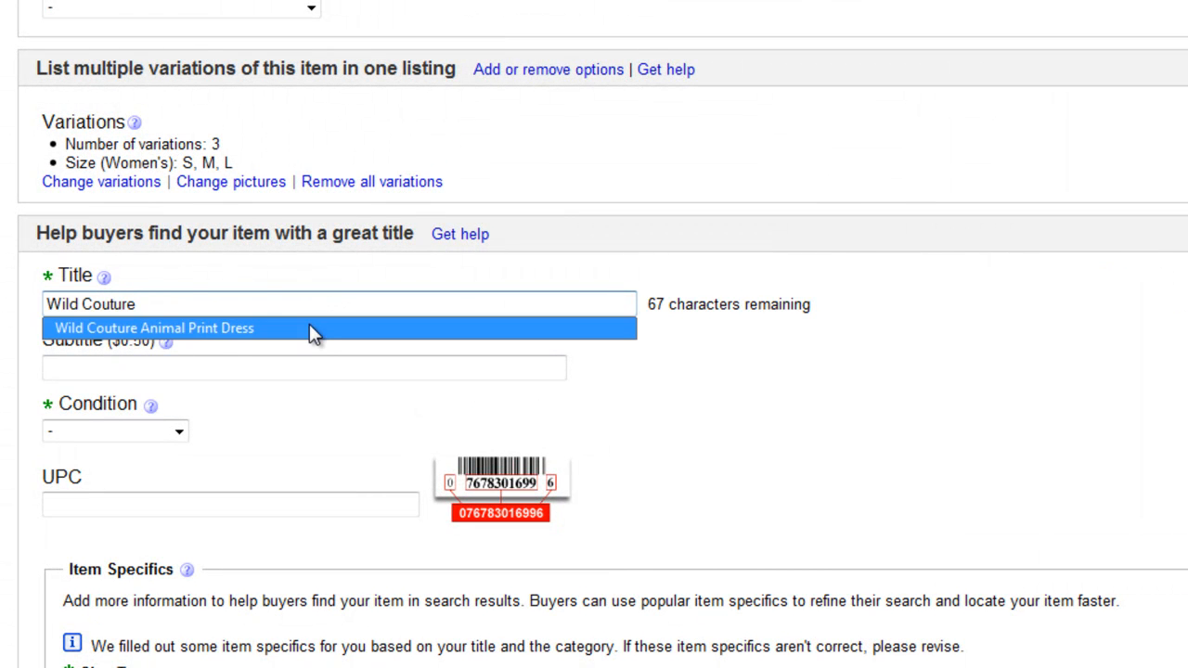
pyautogui.click(313, 329)
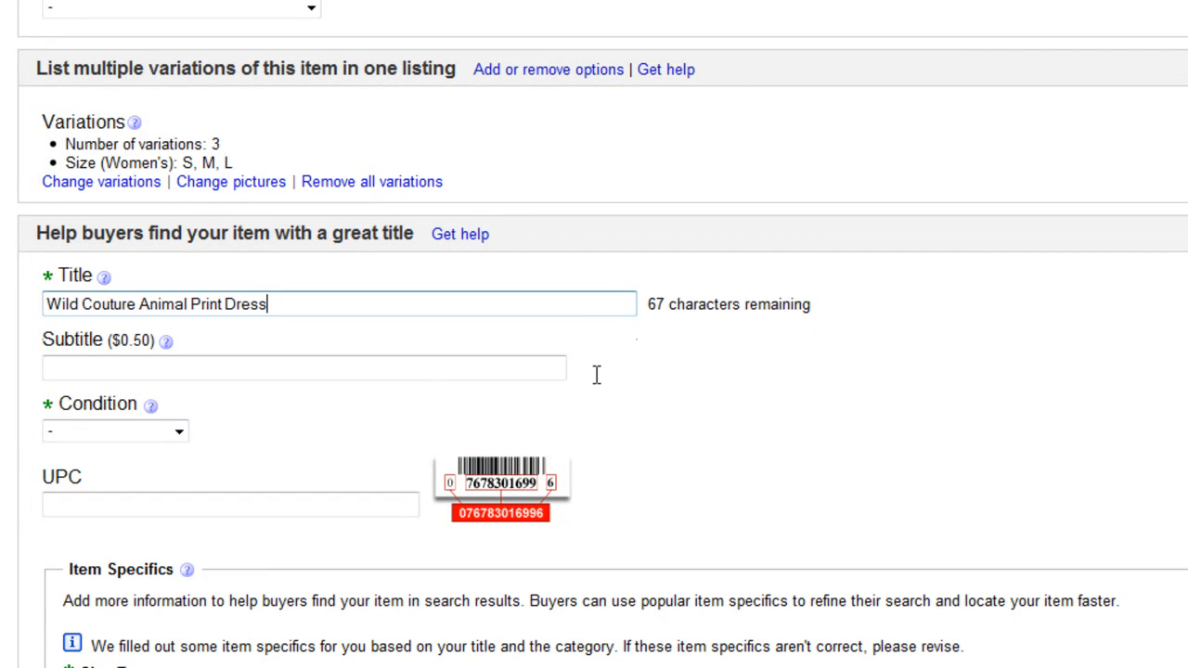
# - Set the item's condition to New with tags
pyautogui.scroll(-3, 750, 358)
pyautogui.click(178, 299)
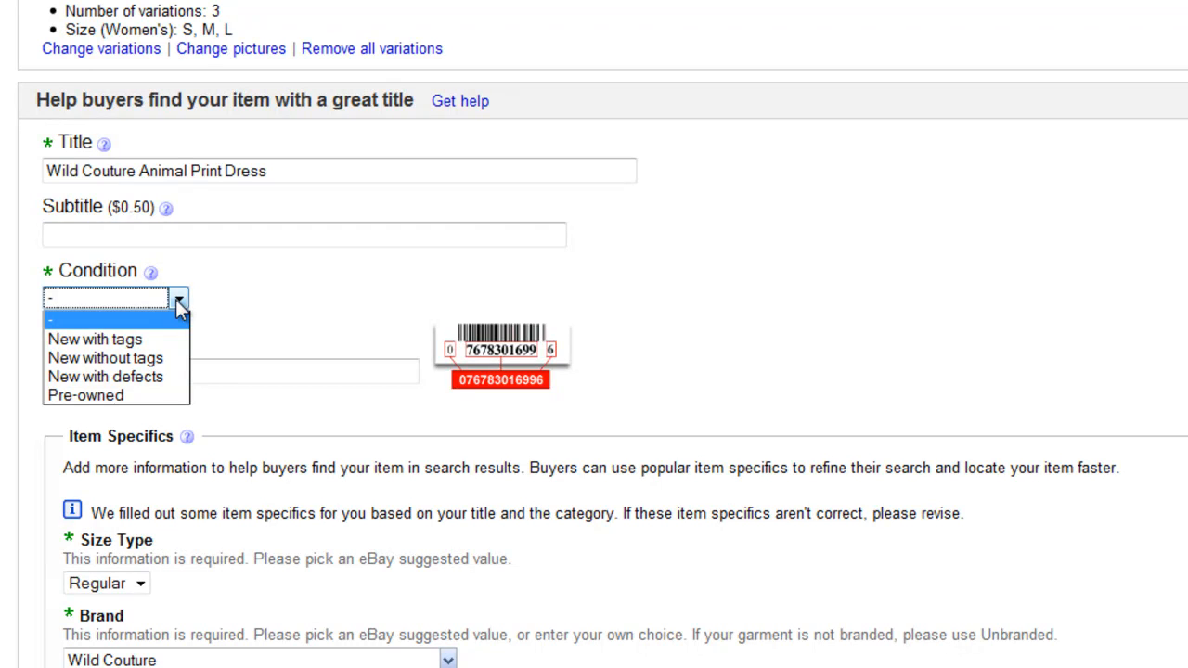
pyautogui.click(153, 339)
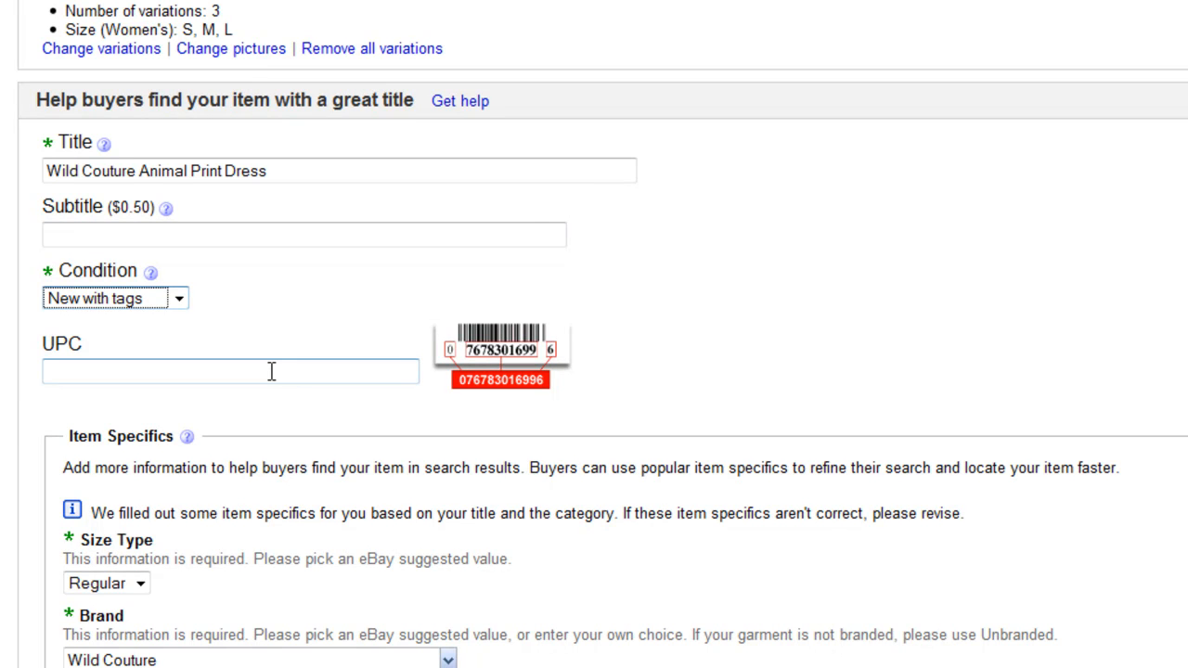
# - Check the prefilled item specifics and shared picture, and copy the full text of the Word description into the item description
pyautogui.scroll(-4, 387, 448)
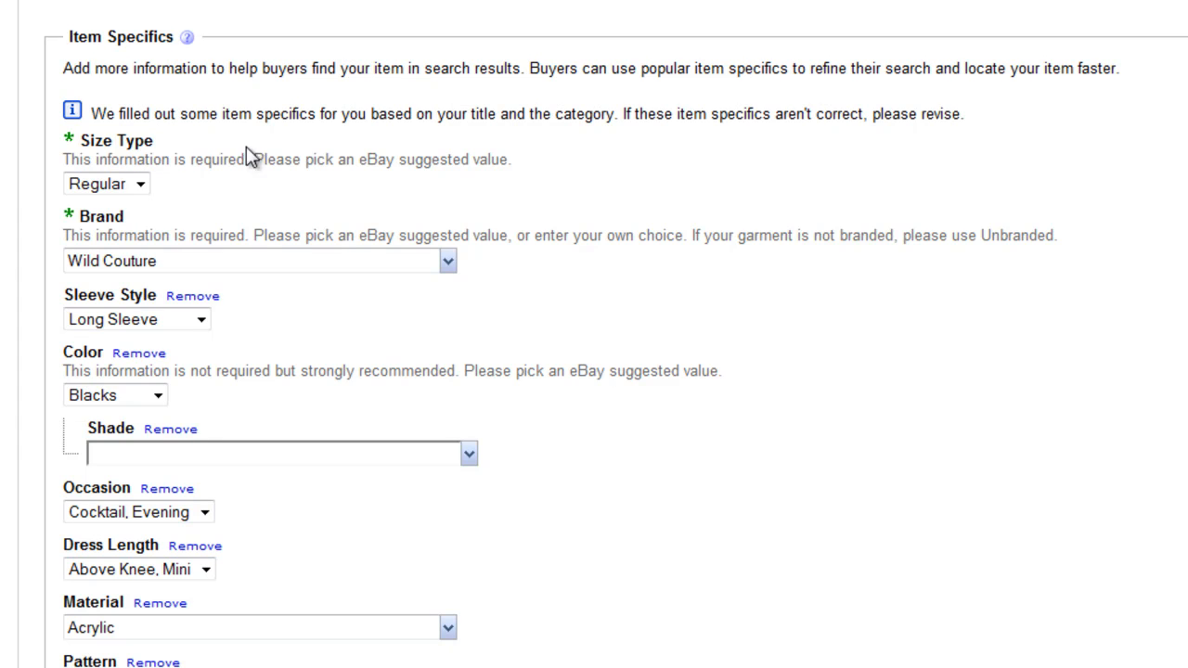
pyautogui.scroll(-3, 809, 263)
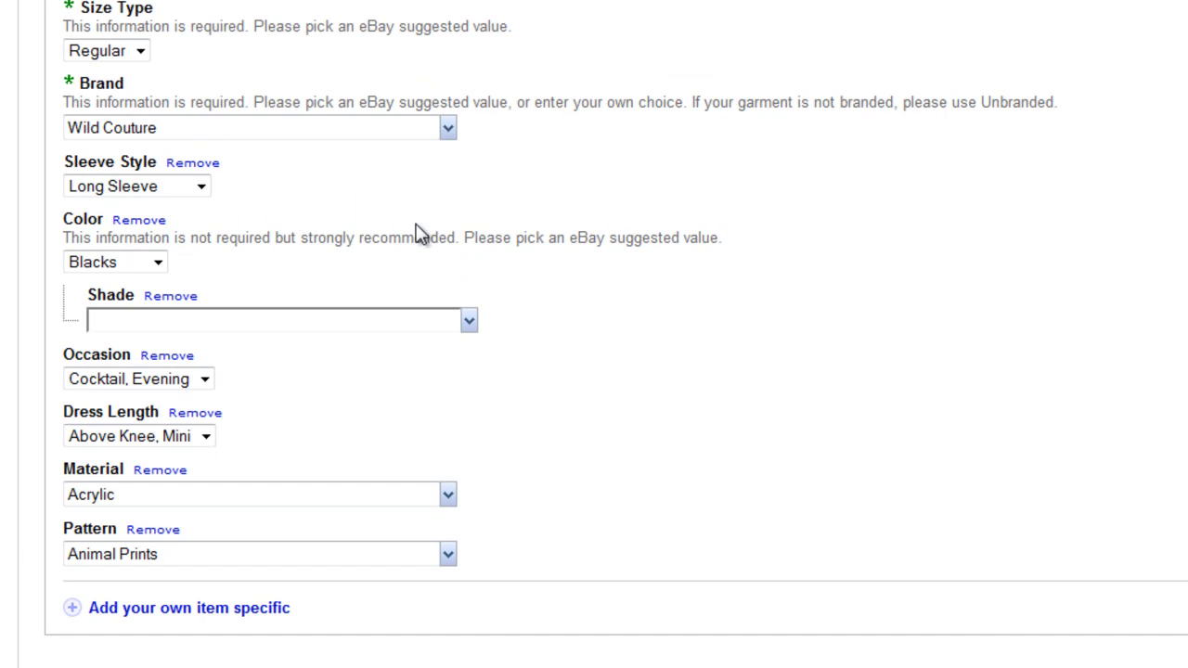
pyautogui.scroll(-3, 385, 233)
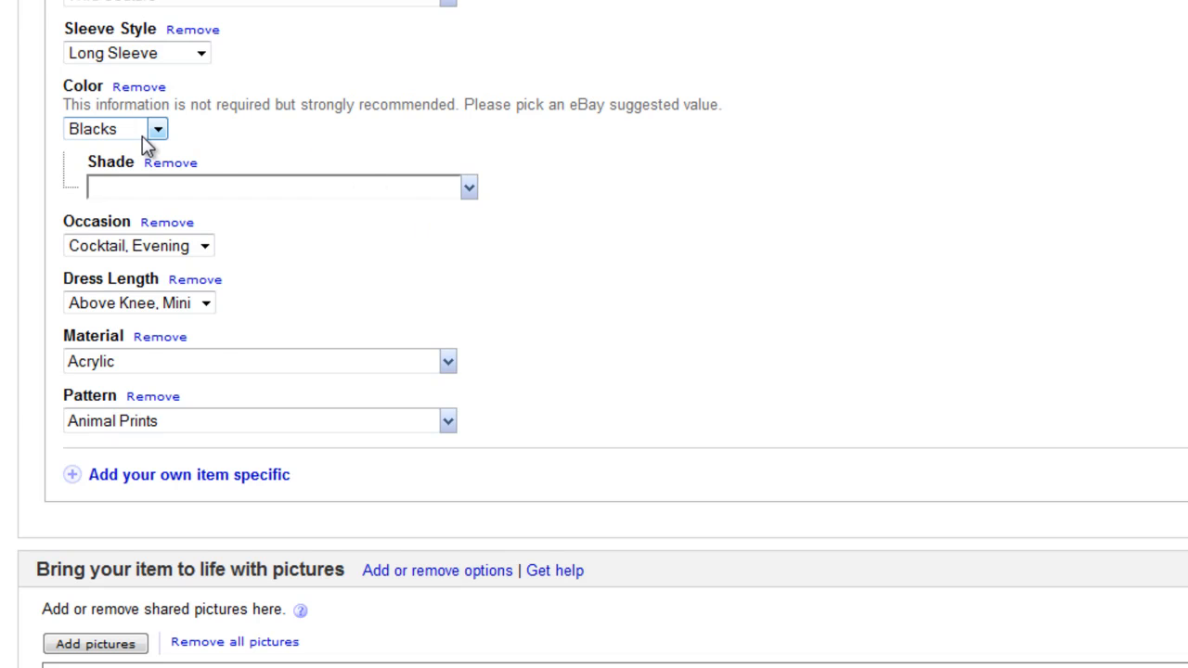
pyautogui.scroll(-3, 456, 260)
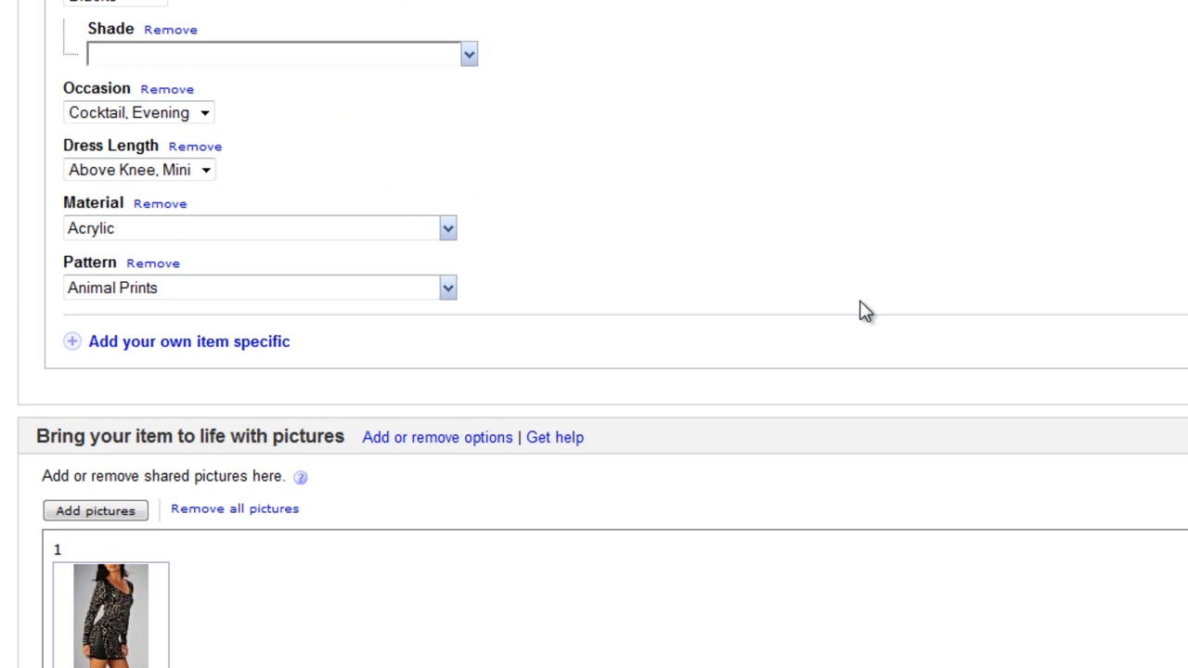
pyautogui.scroll(-9, 665, 223)
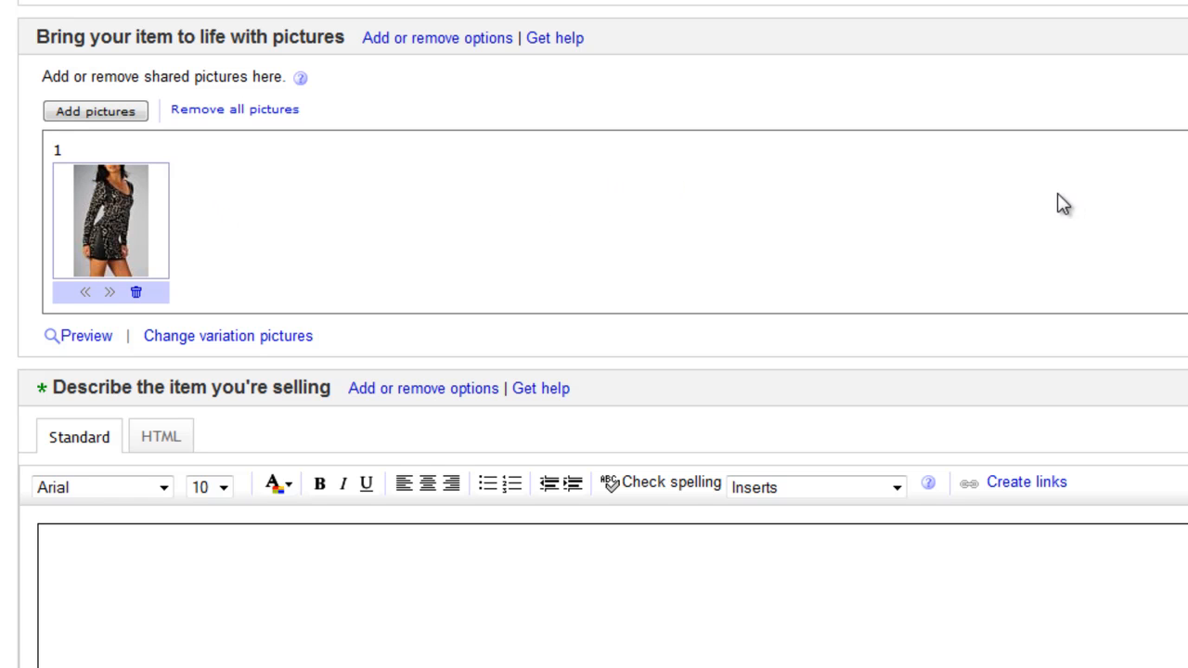
pyautogui.scroll(-9, 730, 226)
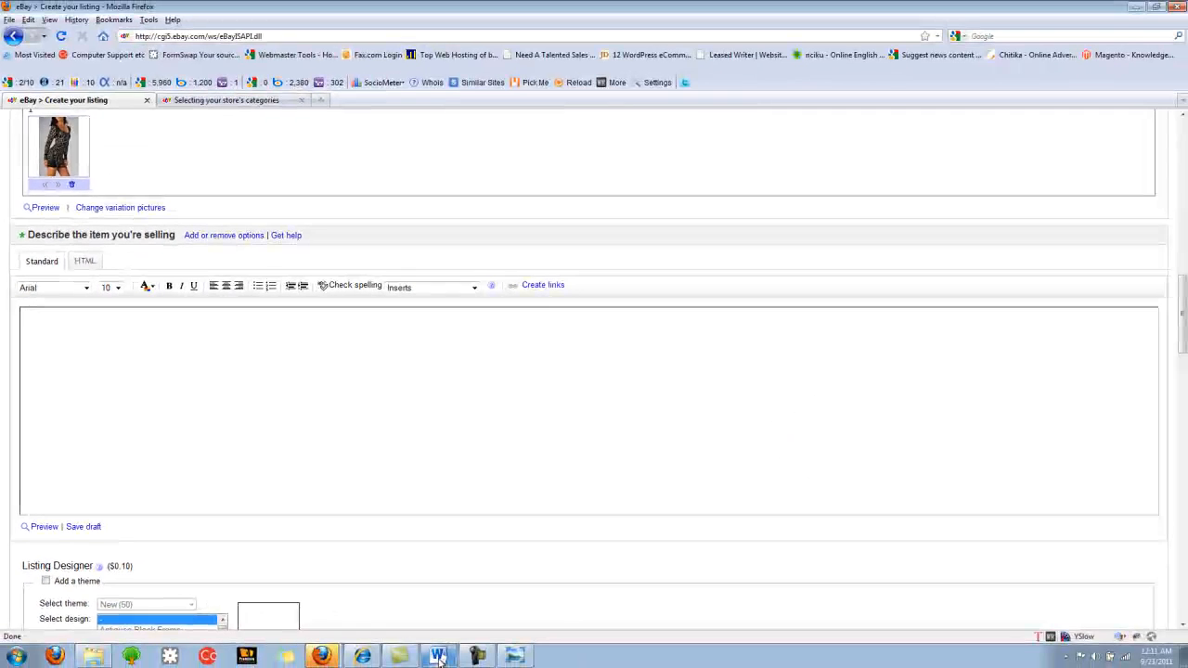
pyautogui.click(439, 657)
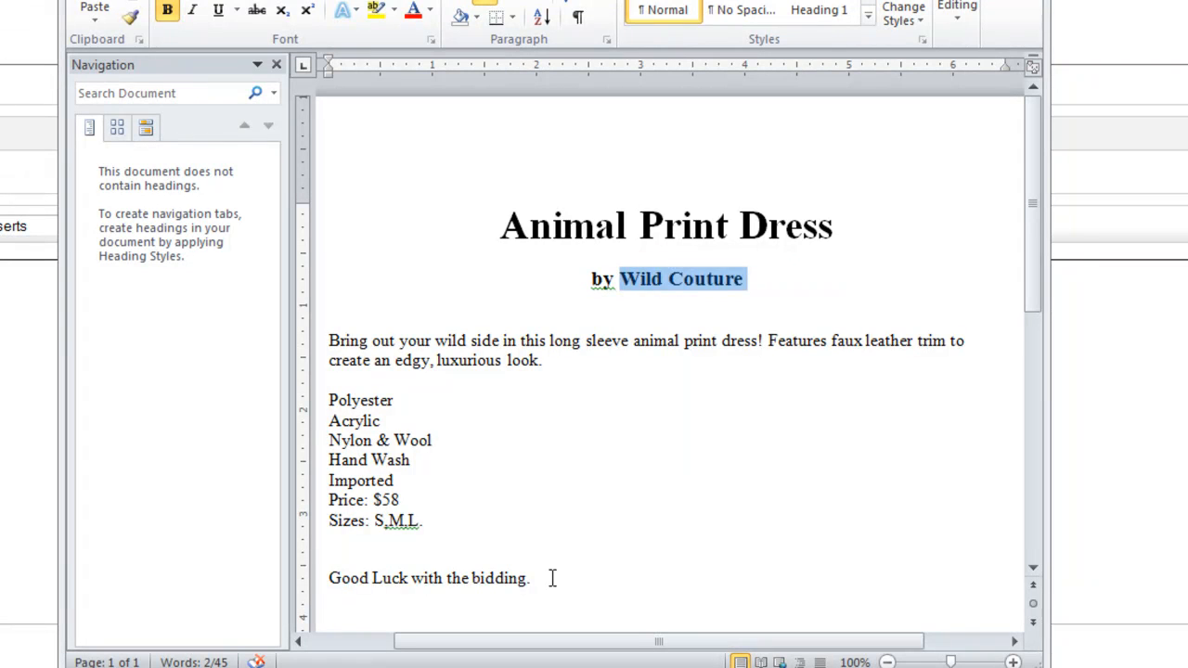
pyautogui.moveTo(601, 547); pyautogui.dragTo(464, 462)
pyautogui.moveTo(391, 473); pyautogui.dragTo(411, 231)
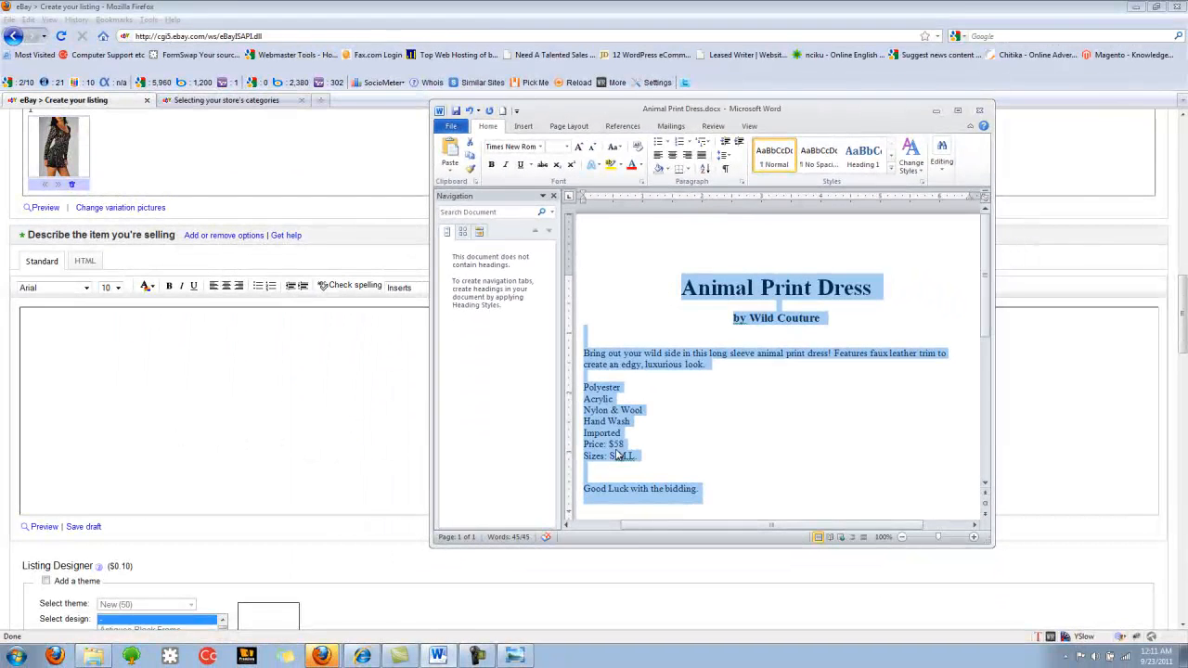
pyautogui.click(234, 399)
pyautogui.hotkey('ctrl', 'v')
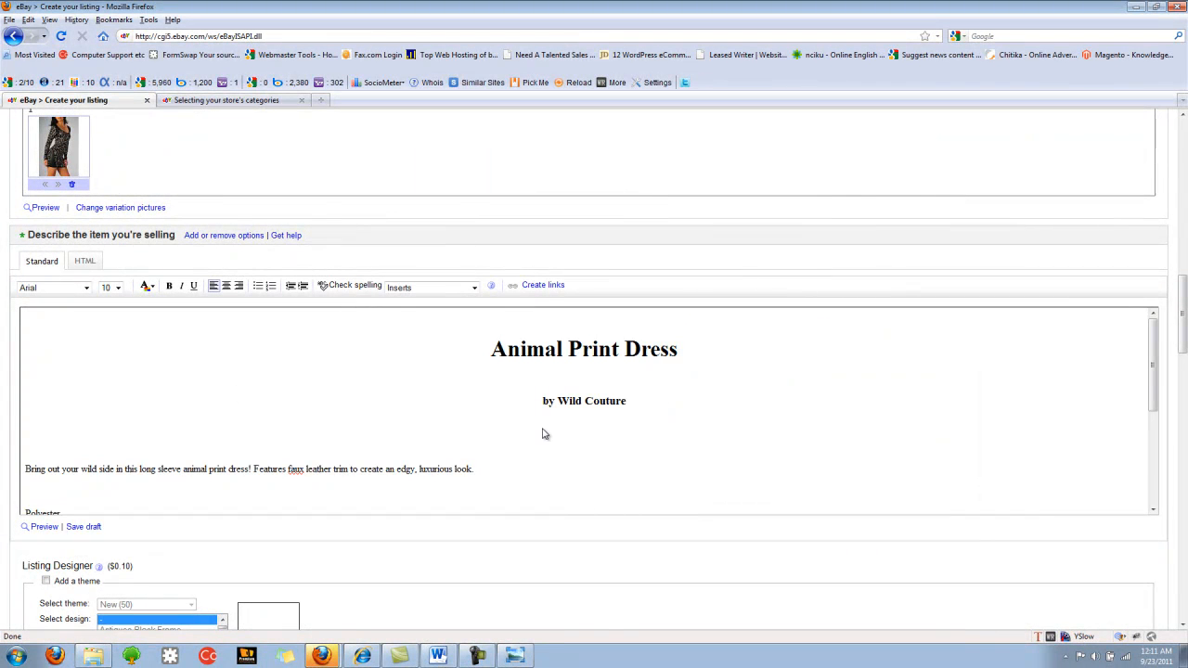
# - Remove the blank line above the Animal Print Dress heading in the item description and centre the heading
pyautogui.scroll(-3, 541, 436)
pyautogui.scroll(-1, 397, 424)
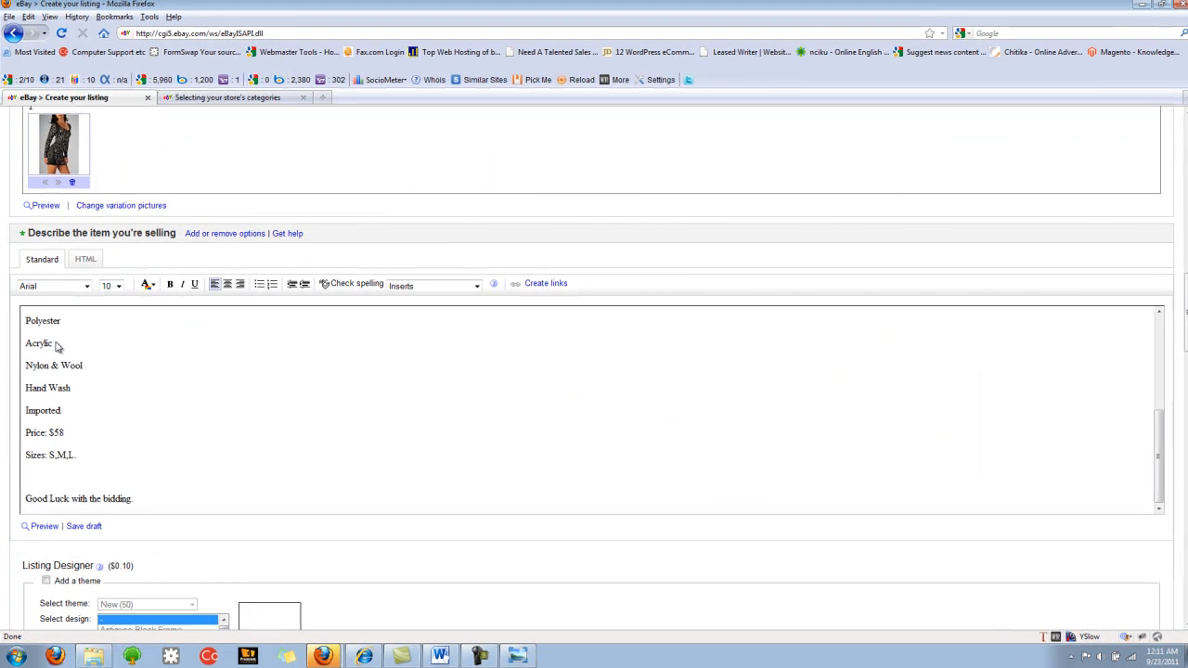
pyautogui.scroll(5, 54, 345)
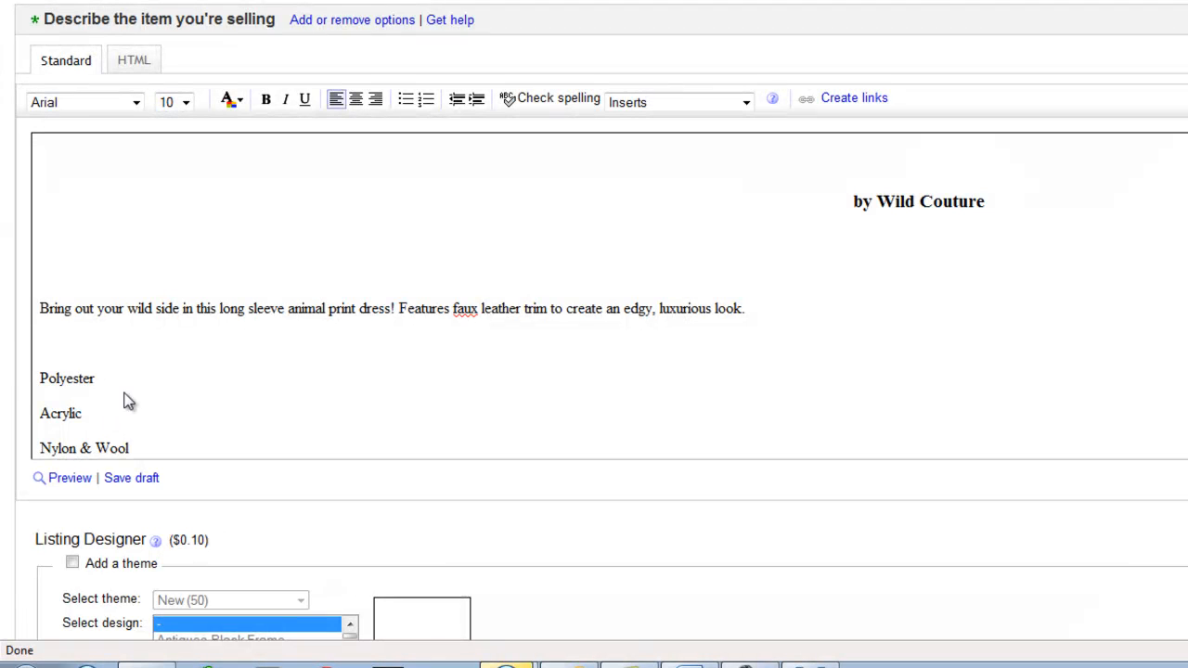
pyautogui.scroll(-5, 111, 384)
pyautogui.scroll(5, 150, 342)
pyautogui.scroll(2, 1002, 301)
pyautogui.click(770, 209)
pyautogui.press('BackSpace')
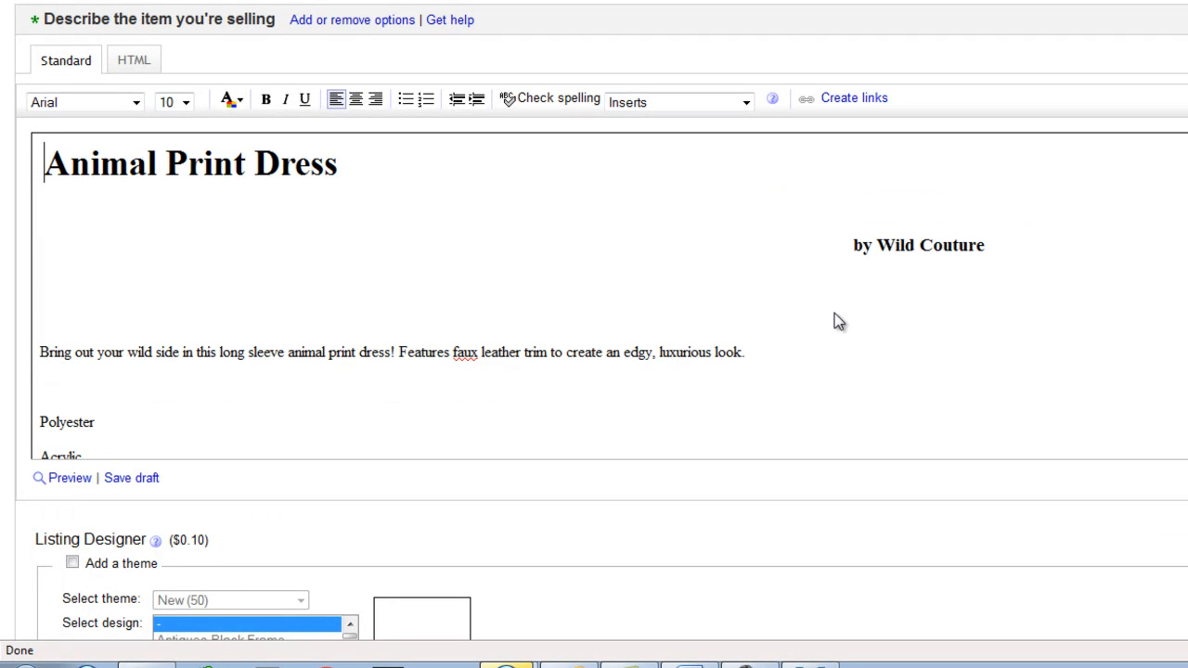
pyautogui.click(356, 100)
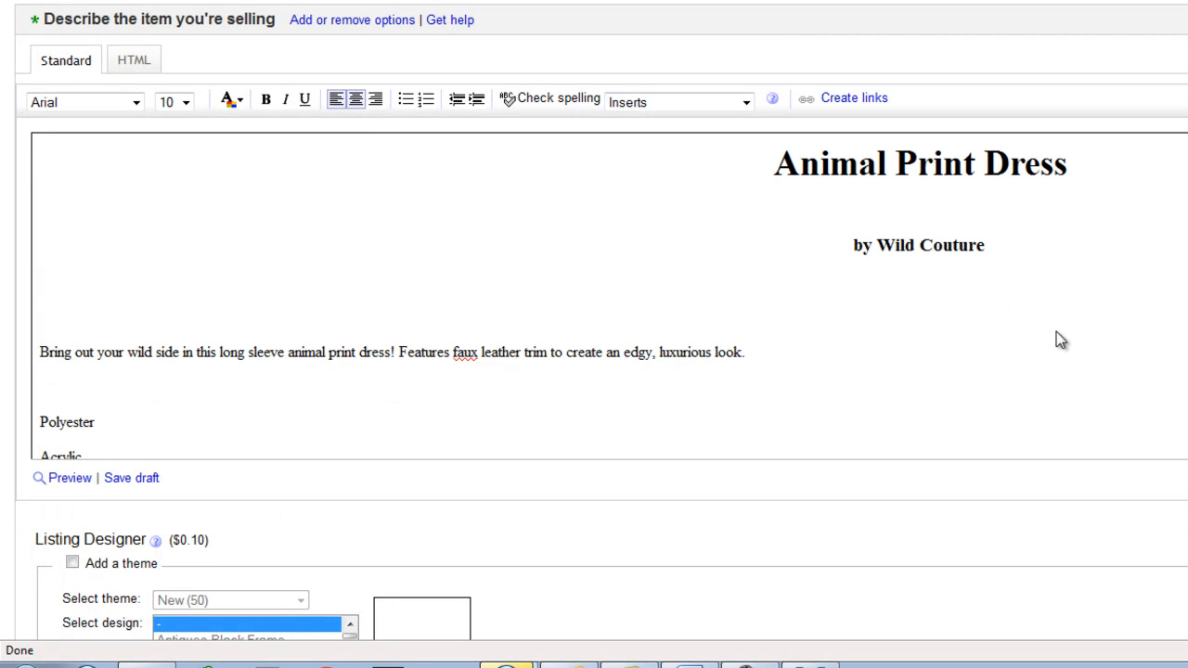
# - Remove one blank line above the introductory paragraph and the blank line between the heading and by Wild Couture
pyautogui.click(80, 310)
pyautogui.click(42, 351)
pyautogui.press('BackSpace')
pyautogui.click(882, 208)
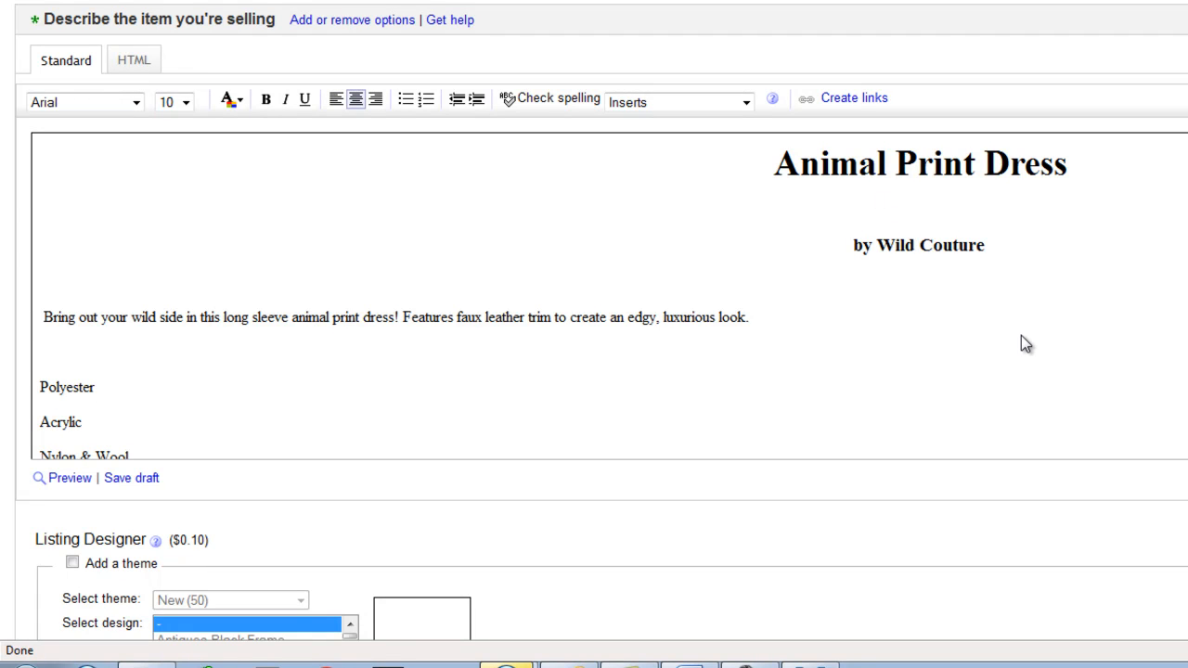
pyautogui.press('BackSpace')
# - Format the detail lines from Polyester to Sizes: S,M,L. as a bulleted list
pyautogui.scroll(-3, 225, 321)
pyautogui.scroll(3, 225, 321)
pyautogui.click(99, 355)
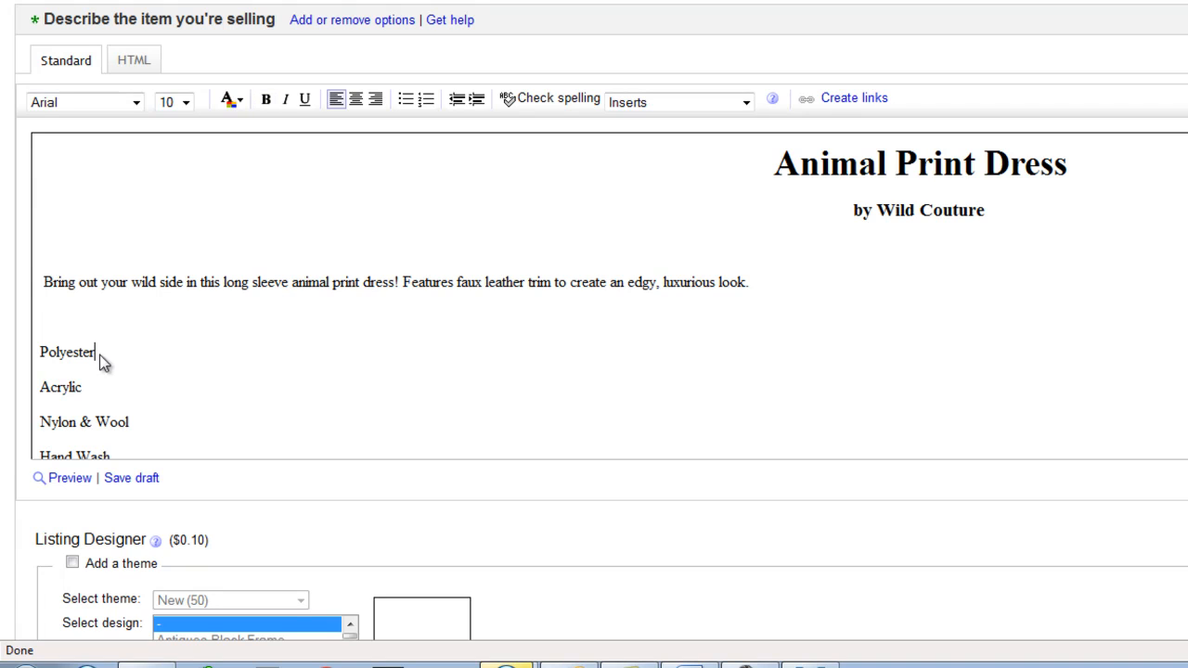
pyautogui.press('Delete')
pyautogui.press('Return')
pyautogui.scroll(-3, 210, 405)
pyautogui.moveTo(170, 380); pyautogui.dragTo(13, 360)
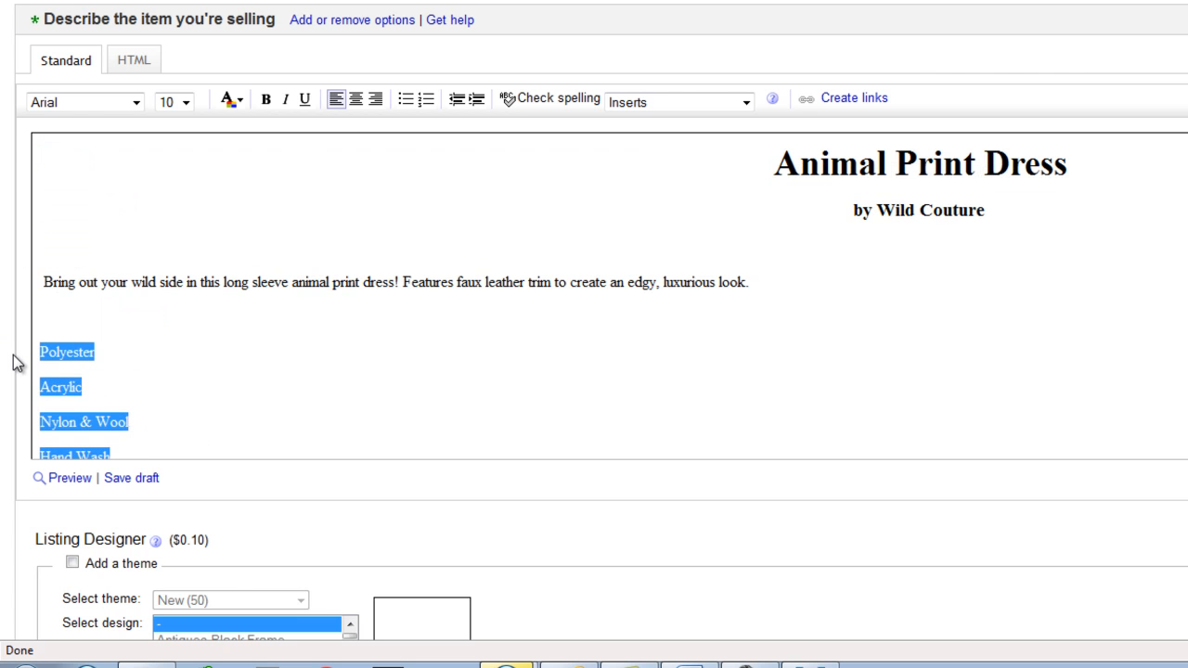
pyautogui.click(407, 98)
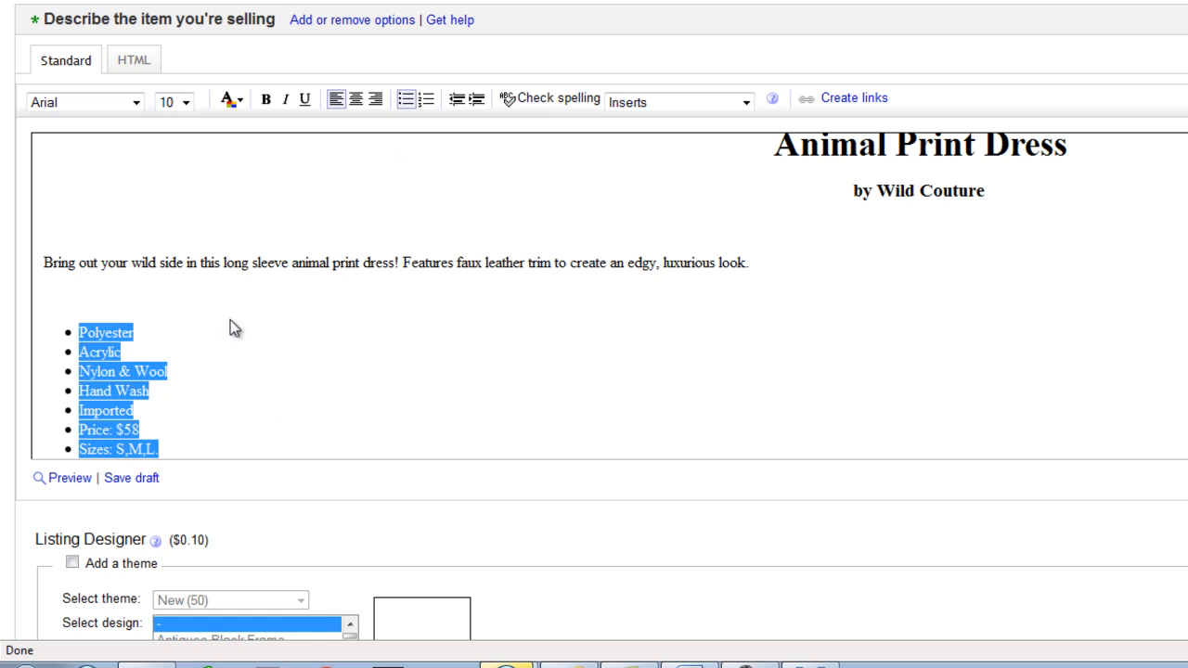
# - Remove the blank lines before and after the bulleted list and check the finished description
pyautogui.click(106, 297)
pyautogui.press('Down')
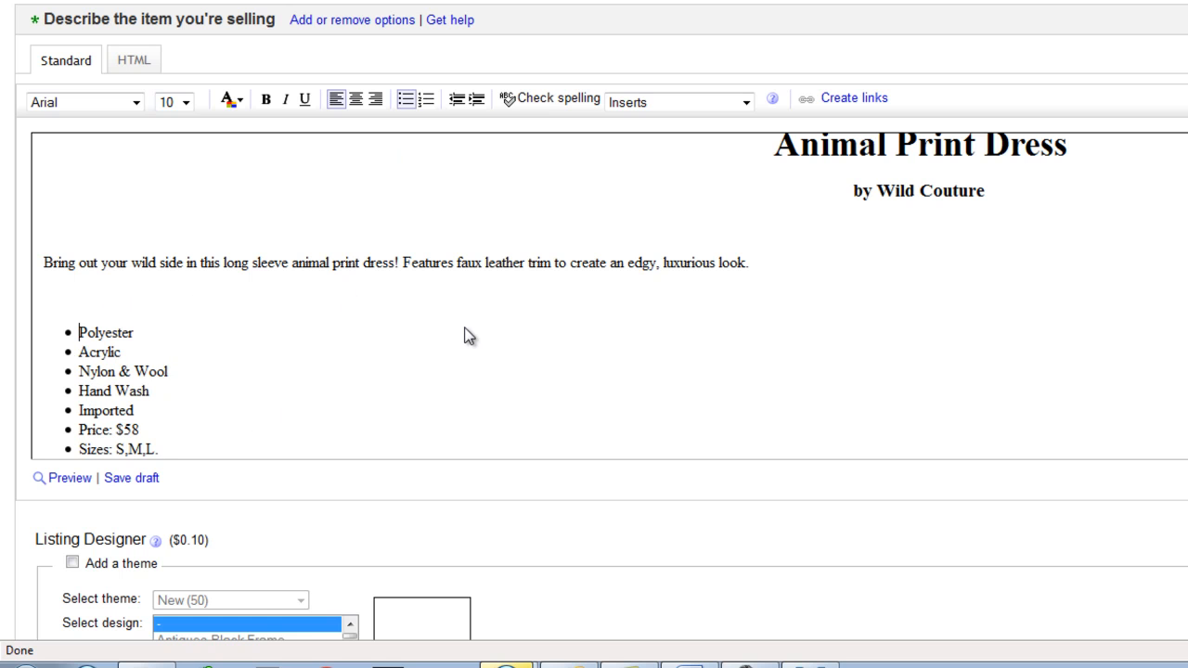
pyautogui.click(818, 264)
pyautogui.press('Delete')
pyautogui.scroll(-1, 620, 297)
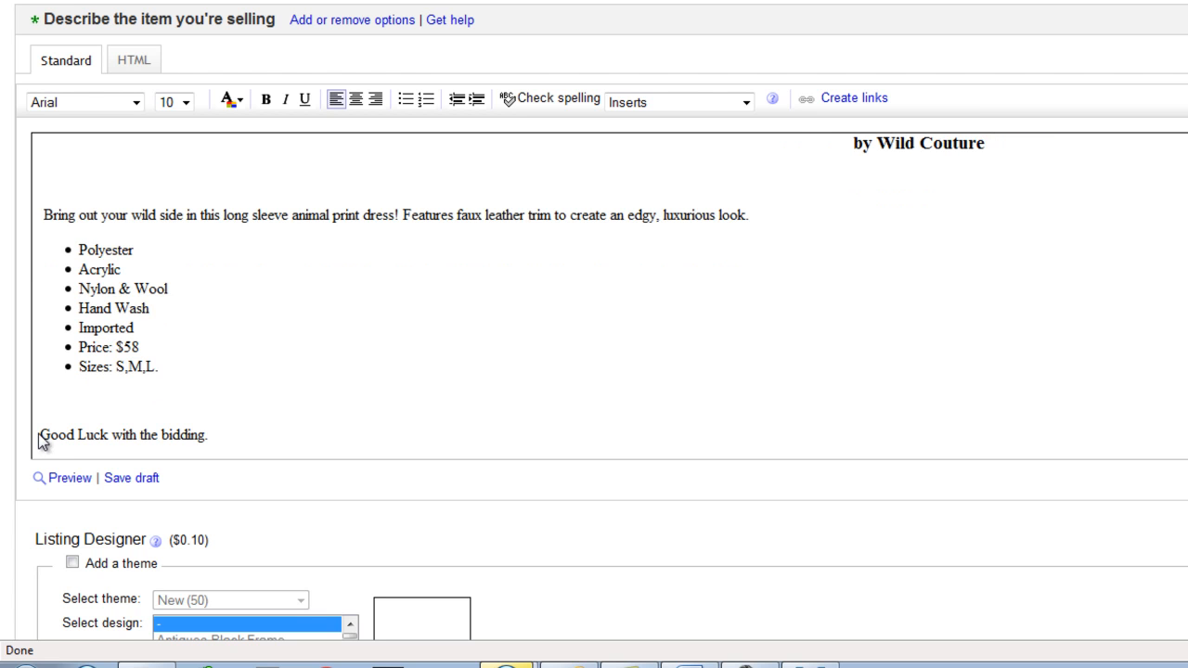
pyautogui.press('BackSpace')
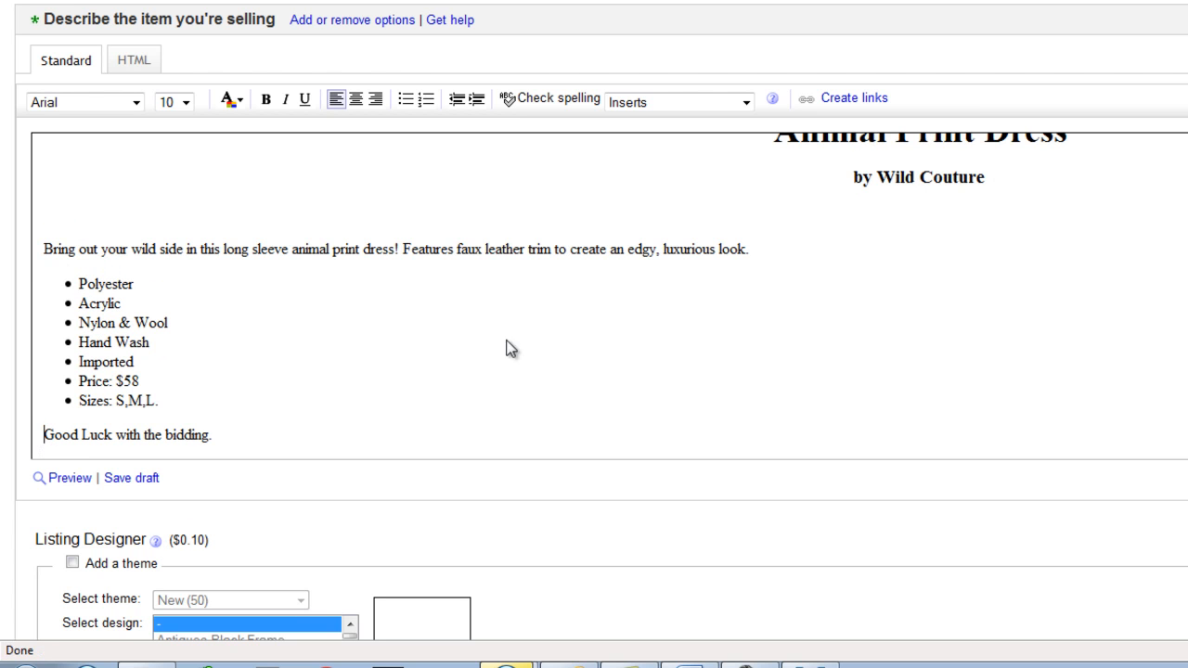
pyautogui.scroll(1, 910, 305)
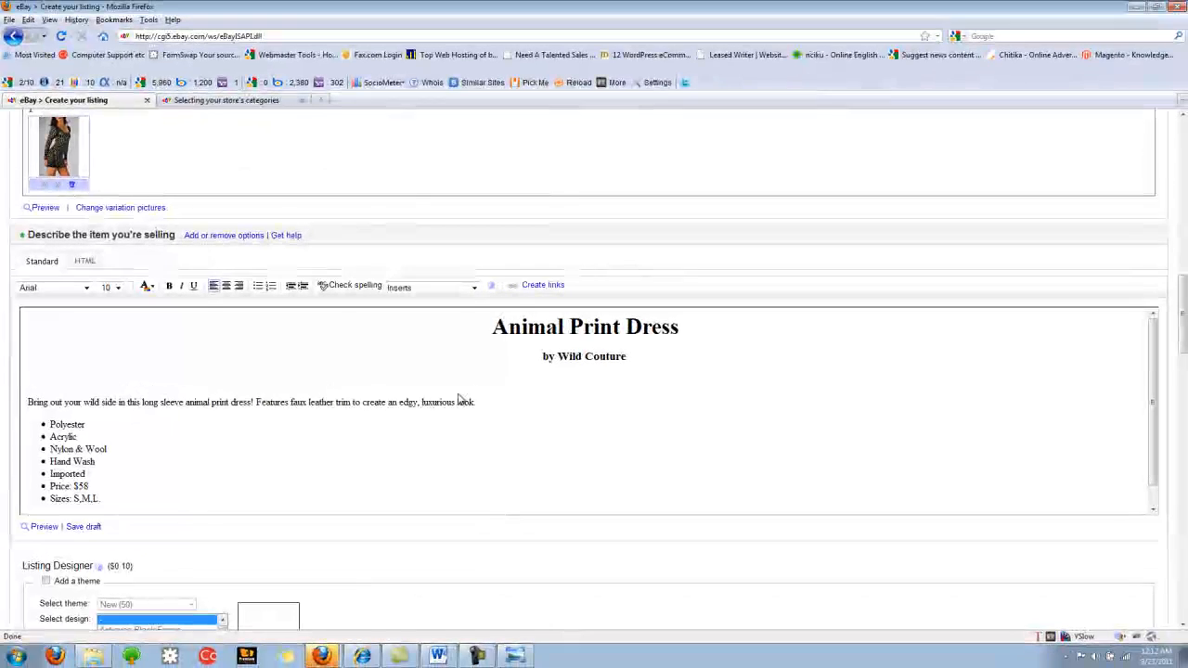
pyautogui.scroll(-1, 477, 387)
pyautogui.scroll(1, 481, 390)
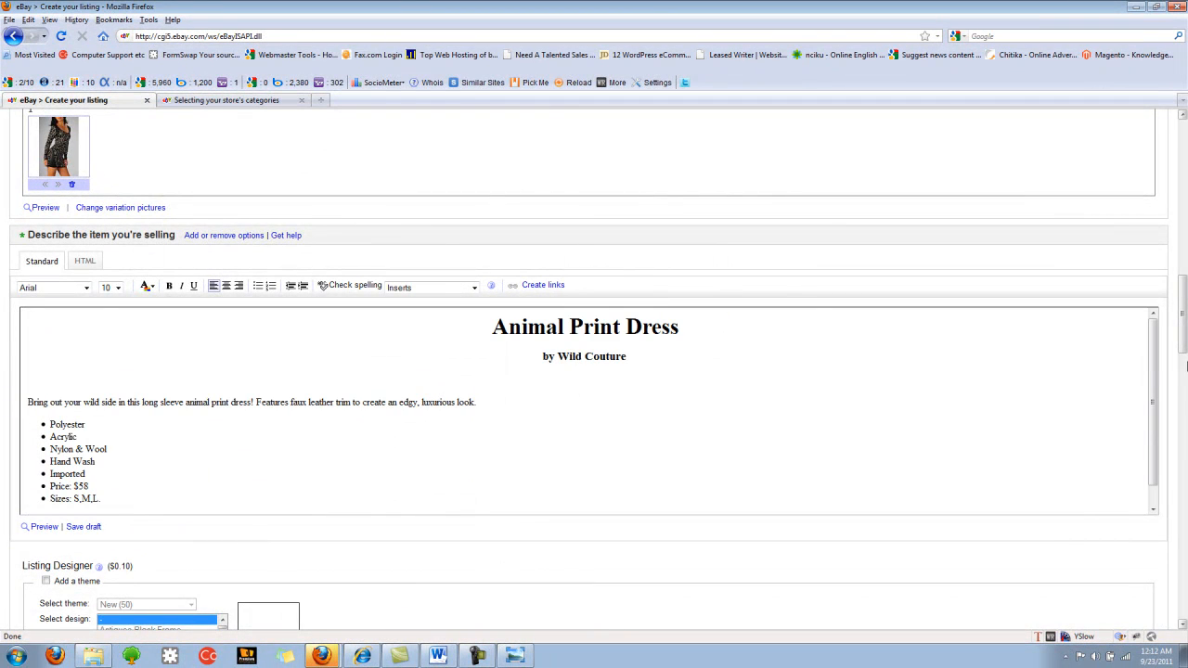
# - Add a Listing Designer theme, trying the Antiques-Black Frame design before selecting Antiques-Stained Glass
pyautogui.scroll(-5, 1187, 369)
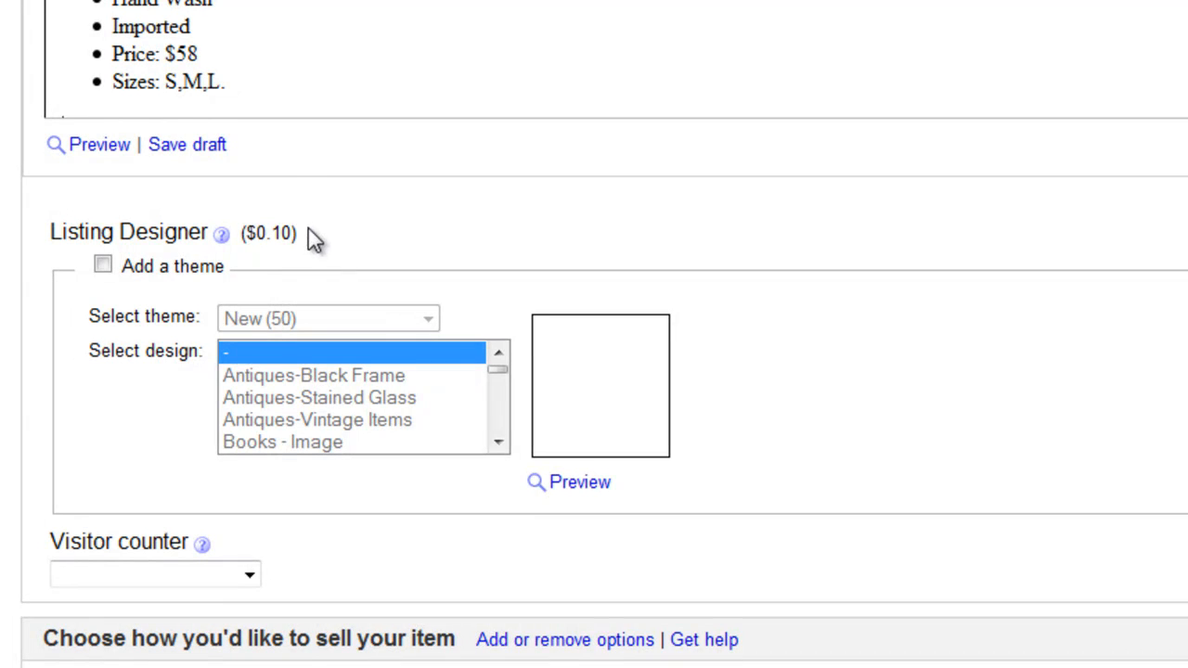
pyautogui.click(111, 264)
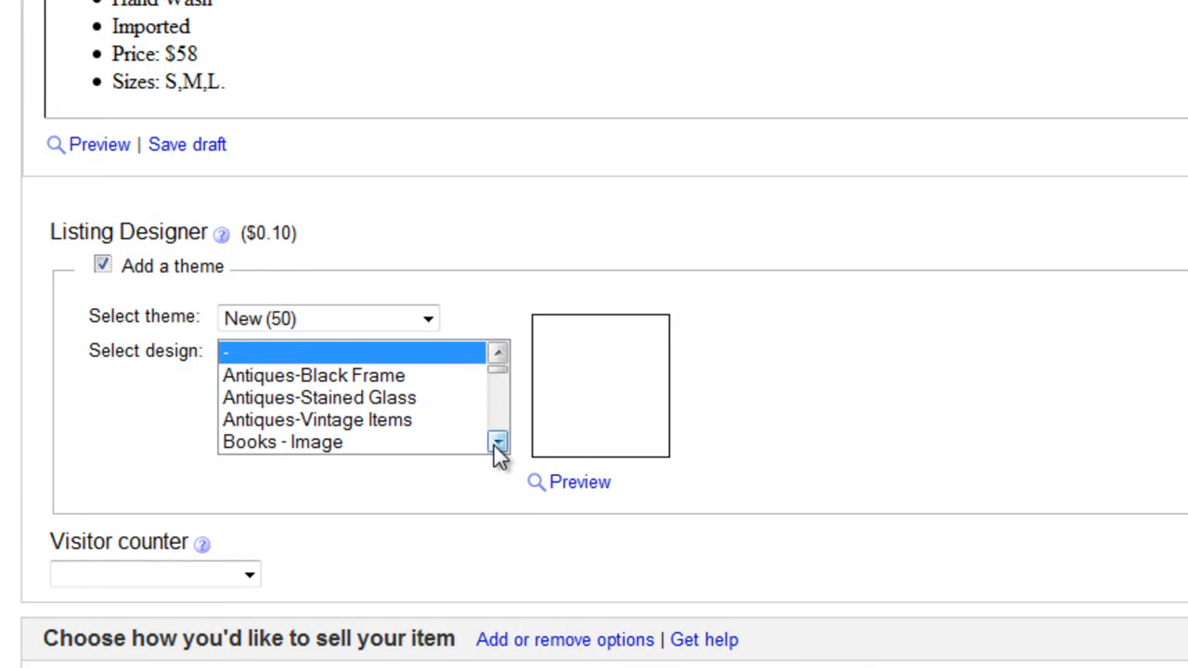
pyautogui.click(372, 375)
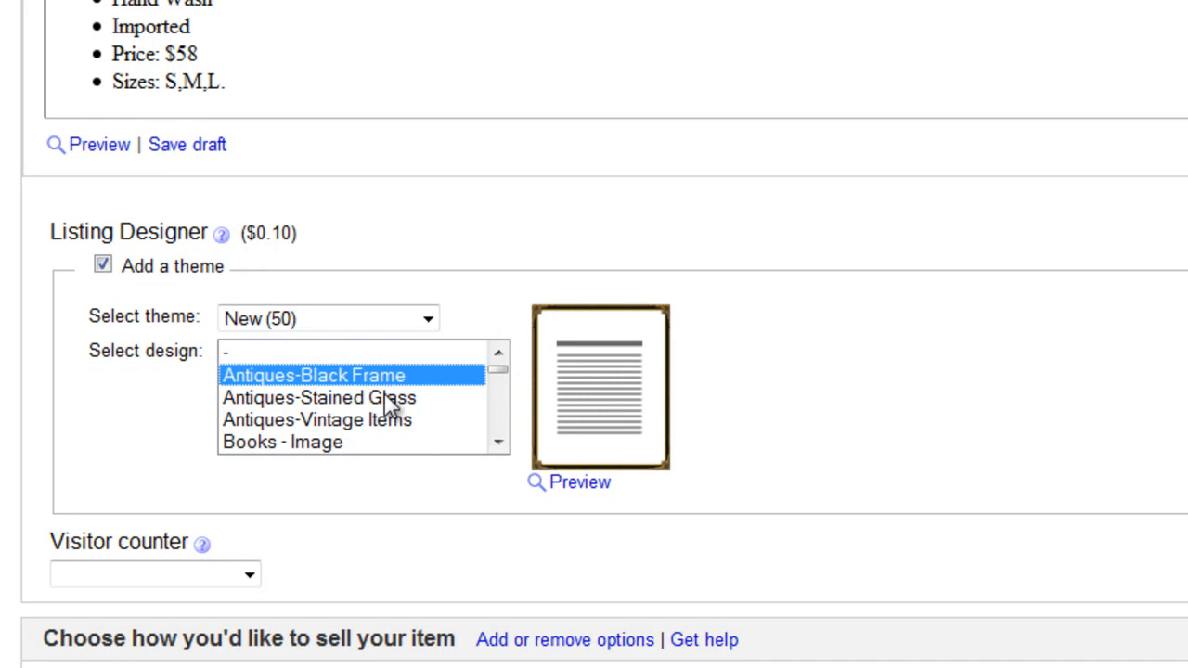
pyautogui.click(354, 405)
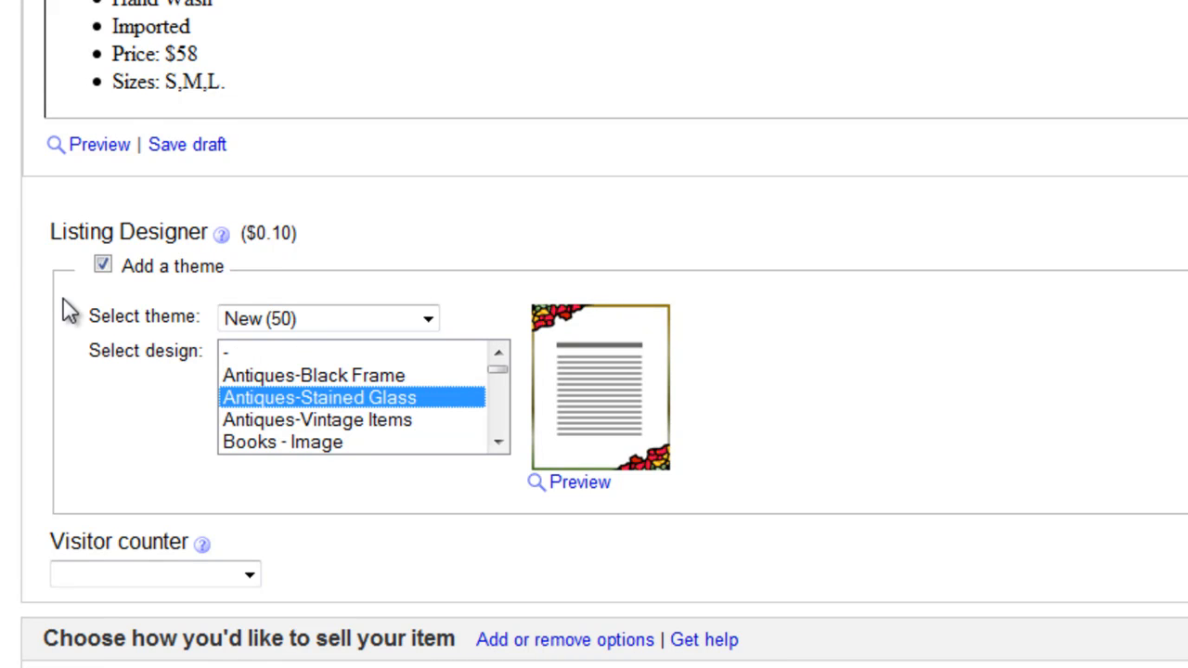
# - Remove the Listing Designer theme from the listing
pyautogui.click(103, 266)
pyautogui.scroll(-3, 1058, 400)
pyautogui.scroll(-3, 784, 375)
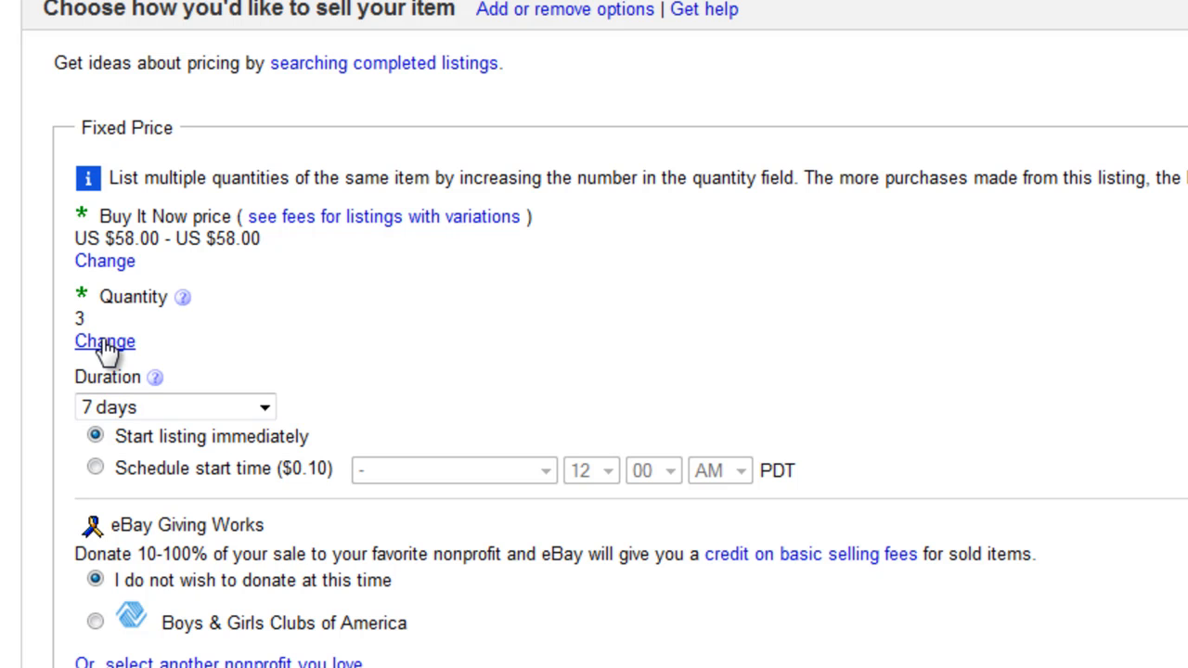
# - Set the fixed-price listing's duration to 30 days
pyautogui.scroll(-2, 466, 321)
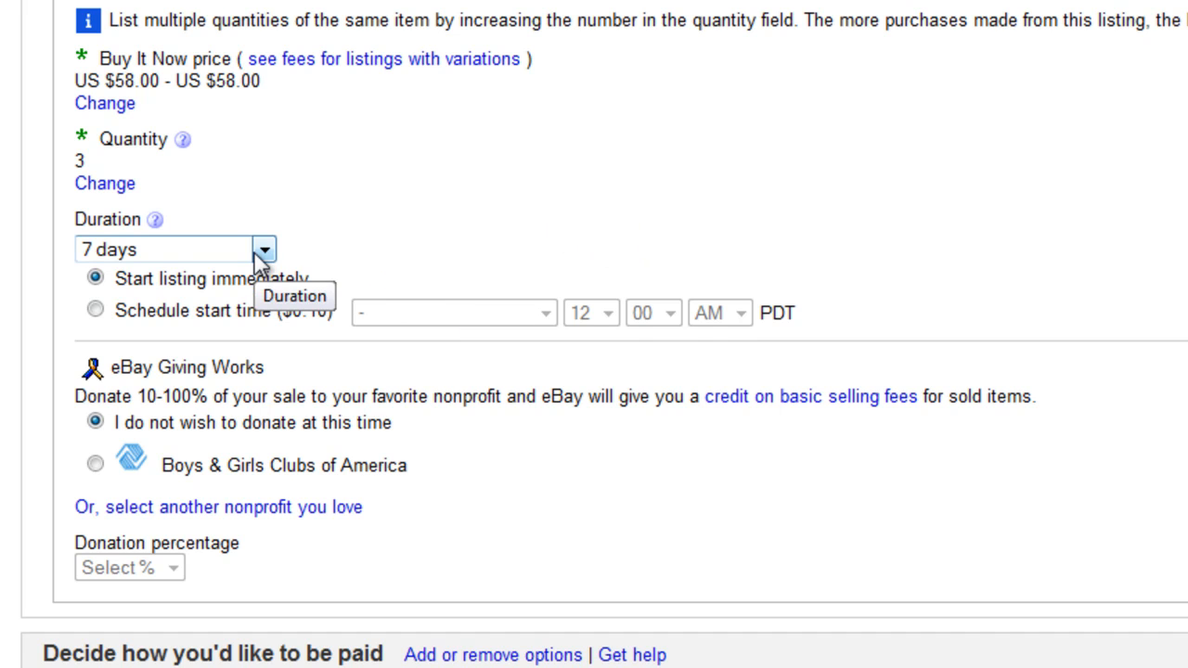
pyautogui.scroll(3, 375, 223)
pyautogui.scroll(3, 380, 233)
pyautogui.scroll(-3, 379, 233)
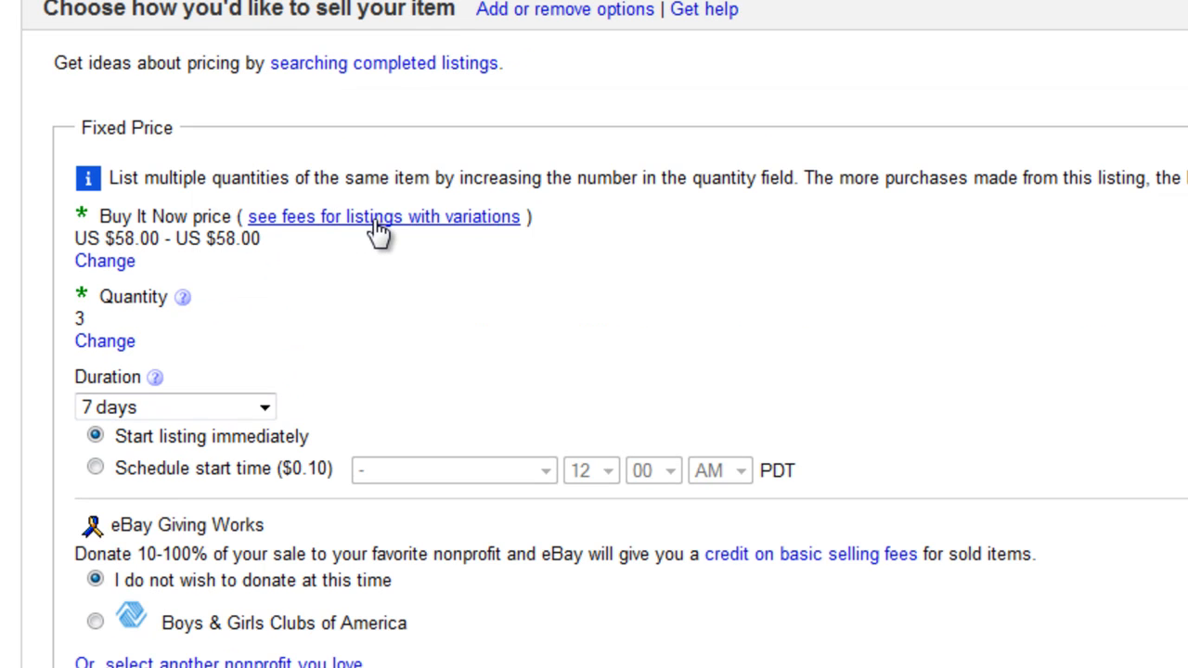
pyautogui.click(265, 407)
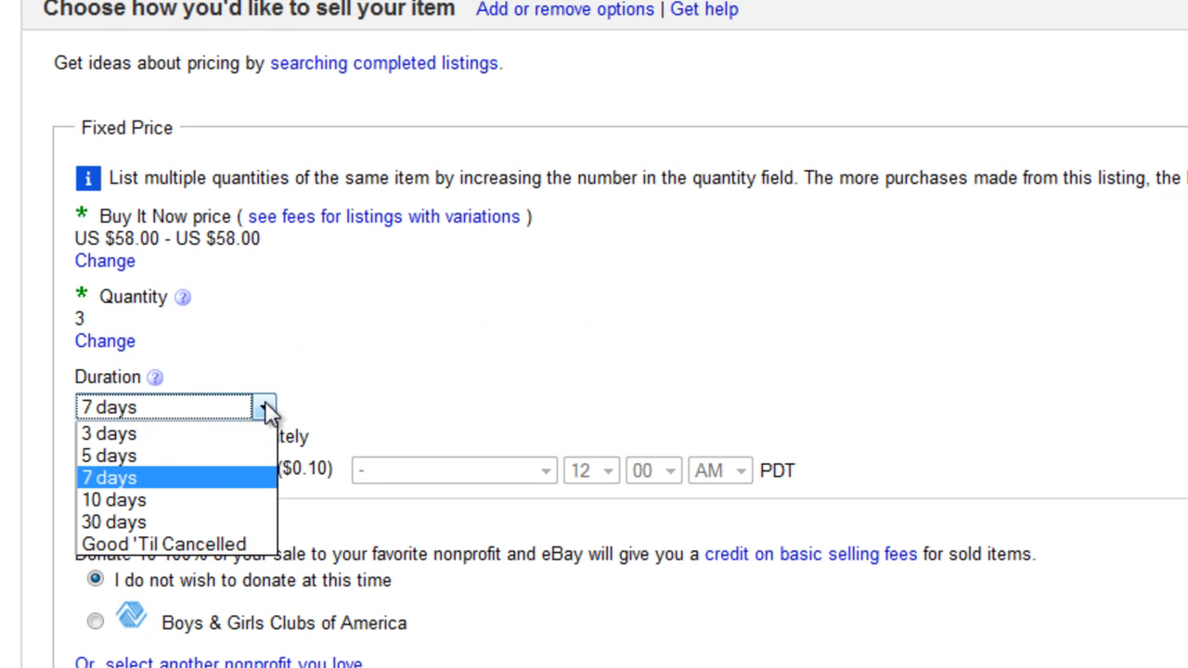
pyautogui.click(245, 522)
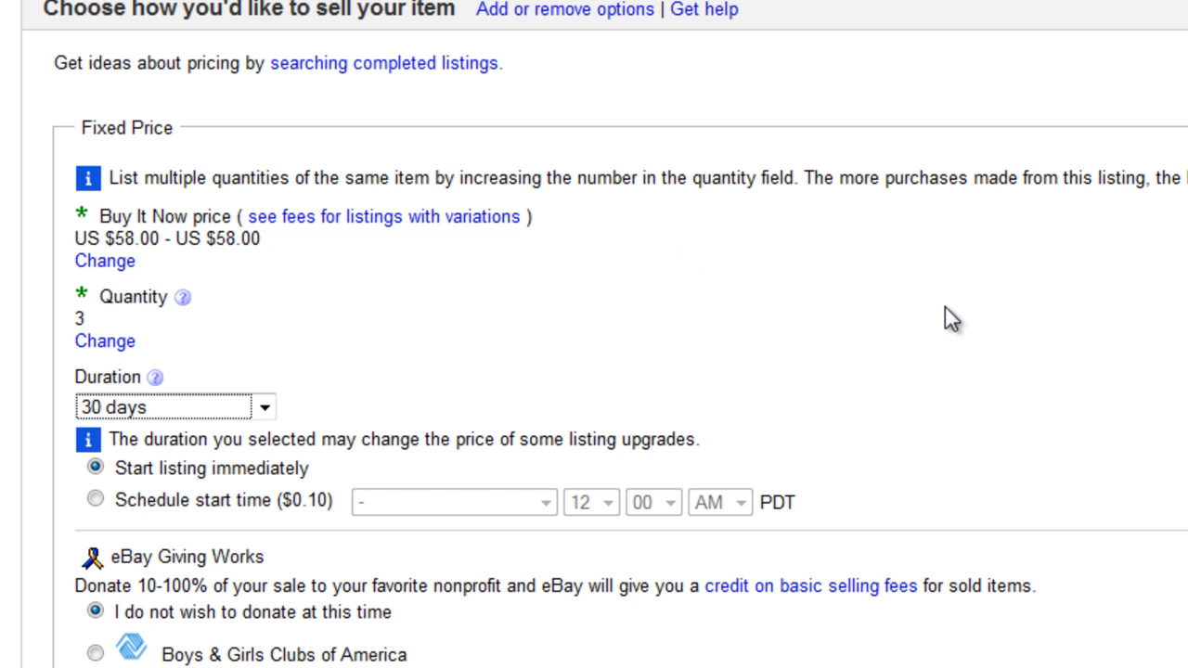
# - Try a scheduled start time for Friday, Sep 23, and switch back to starting the listing immediately
pyautogui.scroll(-2, 1044, 284)
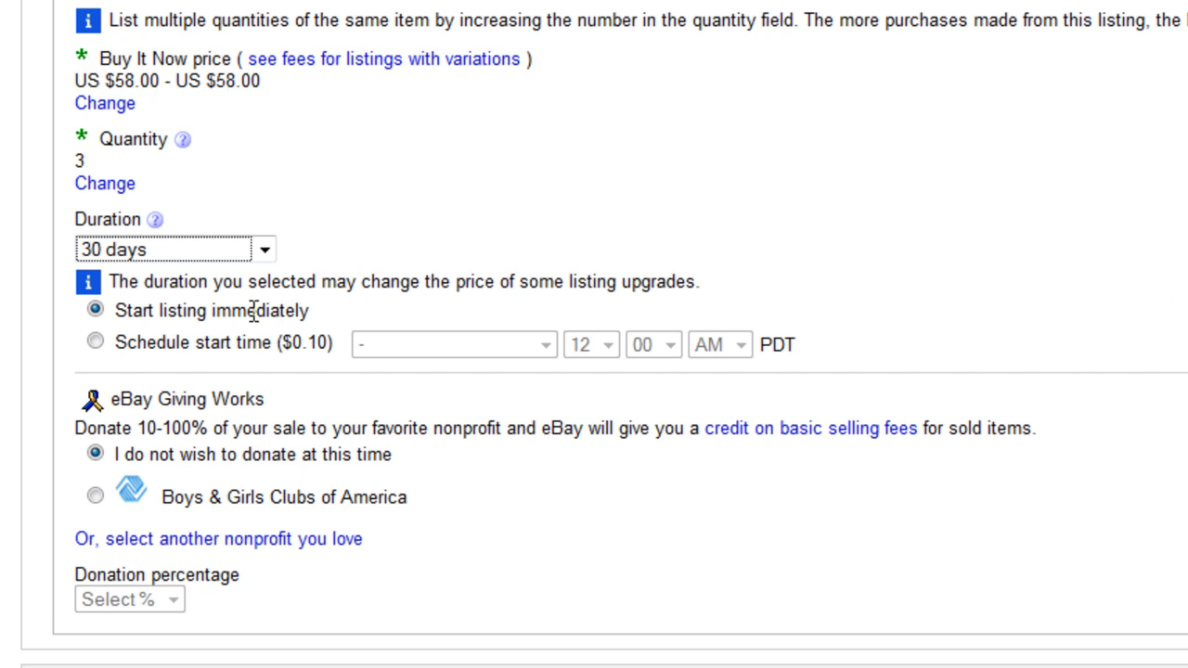
pyautogui.click(96, 342)
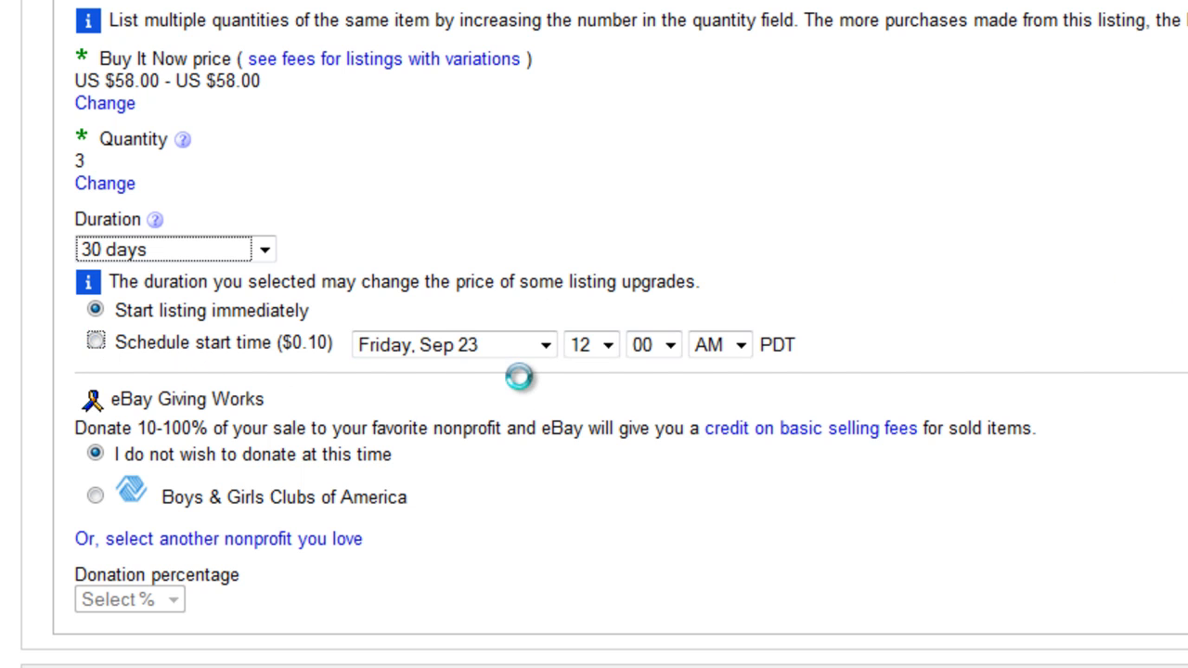
pyautogui.click(547, 345)
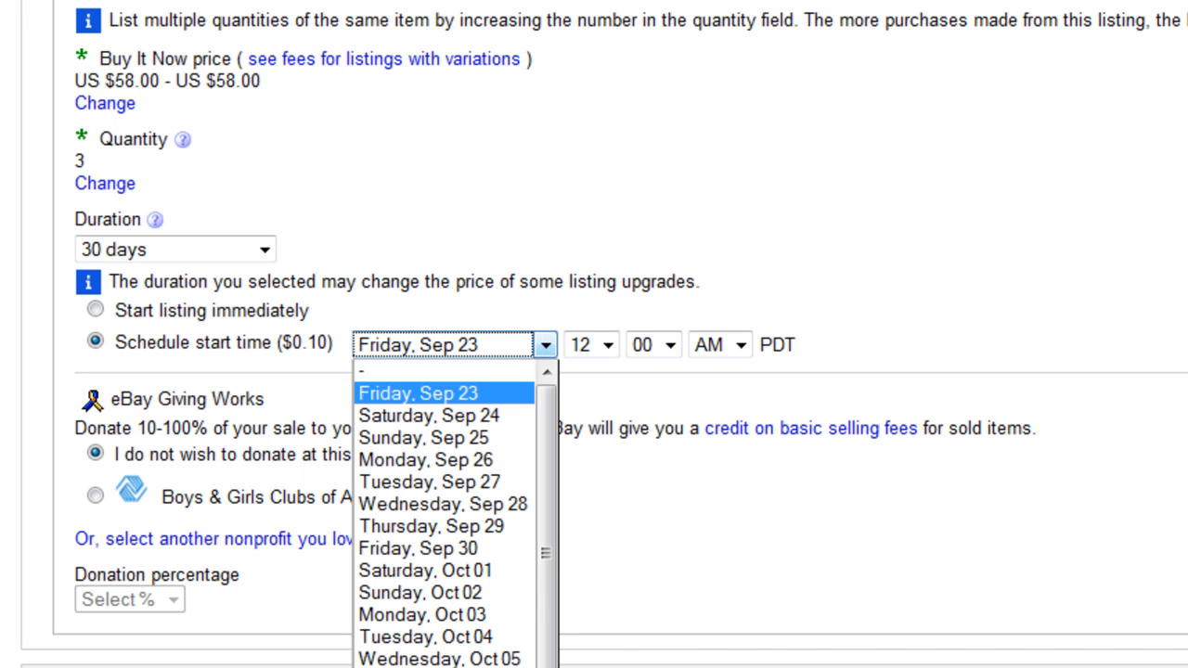
pyautogui.click(601, 237)
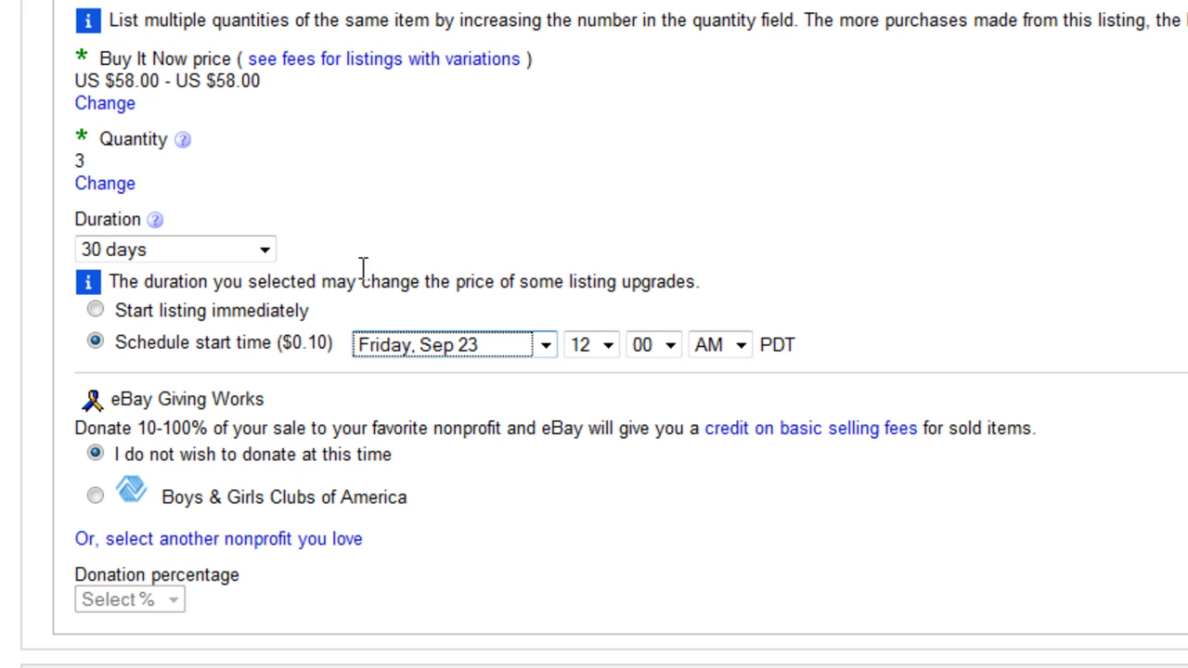
pyautogui.click(96, 312)
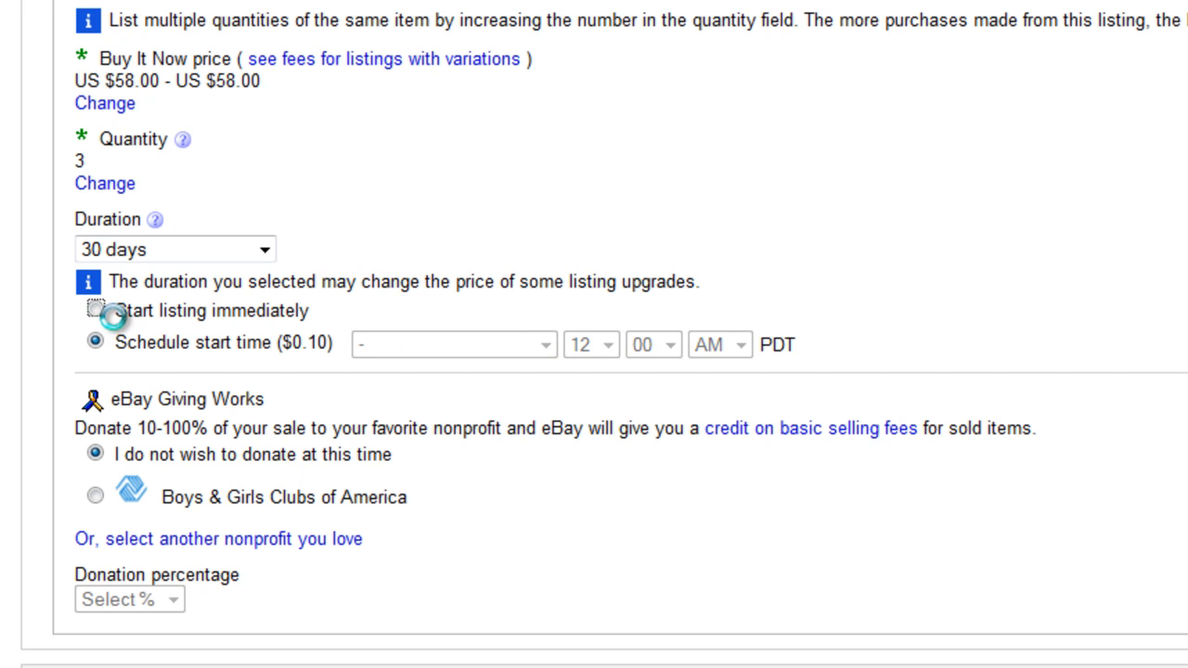
# - Review the donation and PayPal payment settings and the available U.S. shipping cost types
pyautogui.scroll(-3, 194, 291)
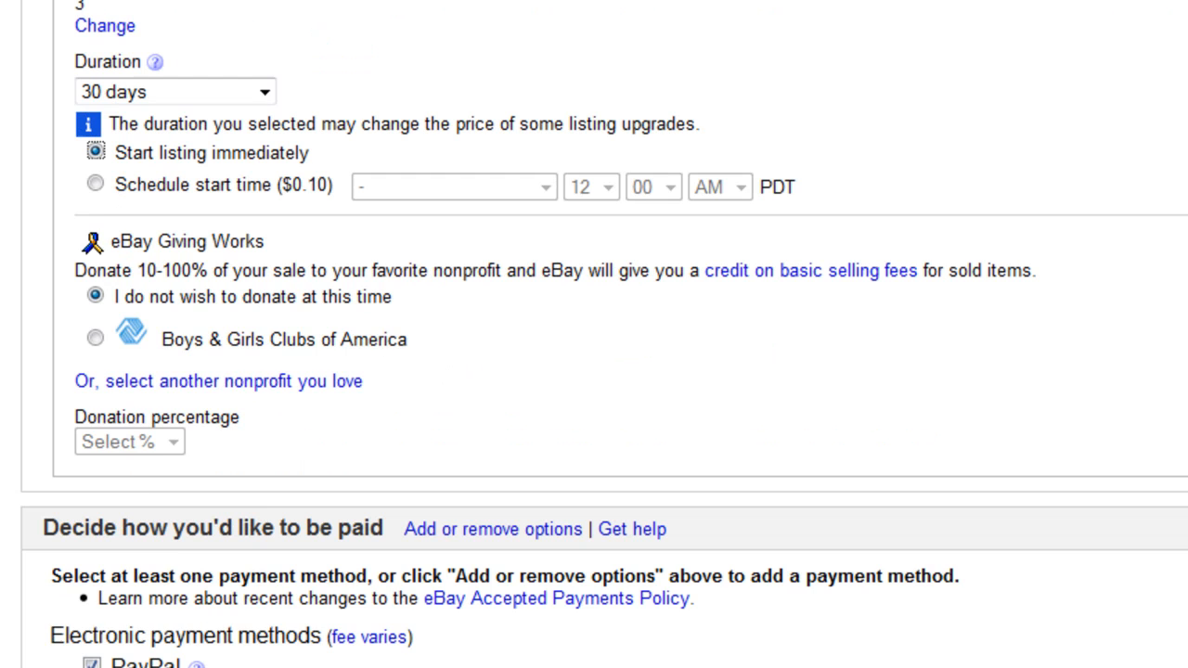
pyautogui.scroll(-3, 1173, 292)
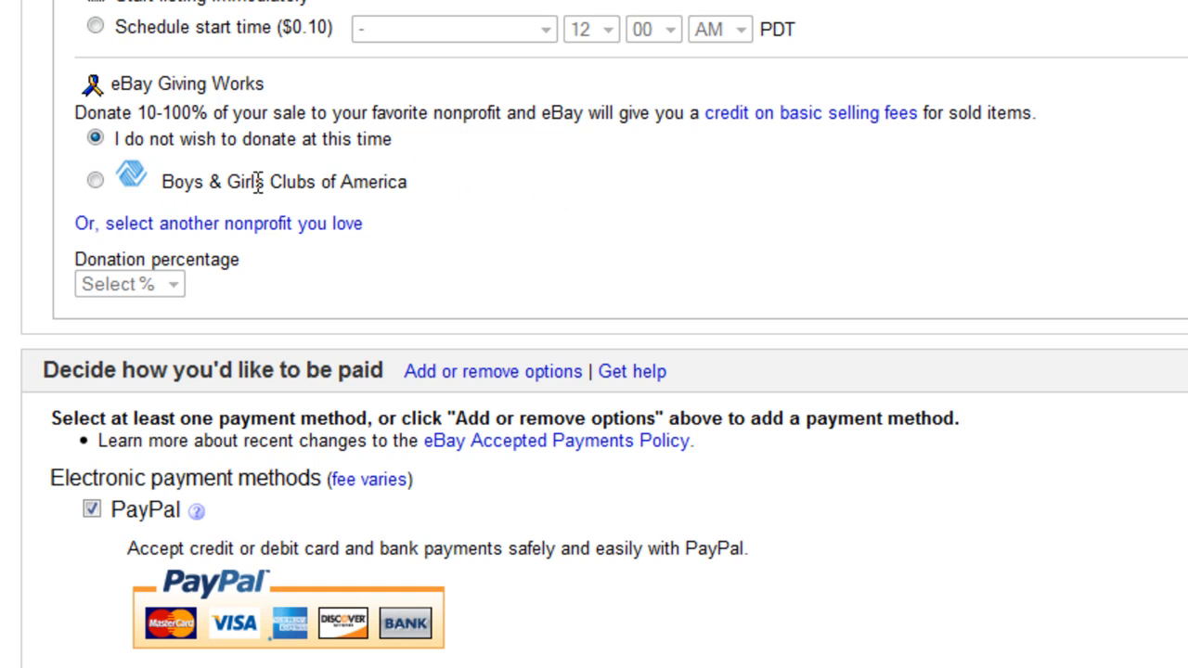
pyautogui.scroll(-3, 1037, 144)
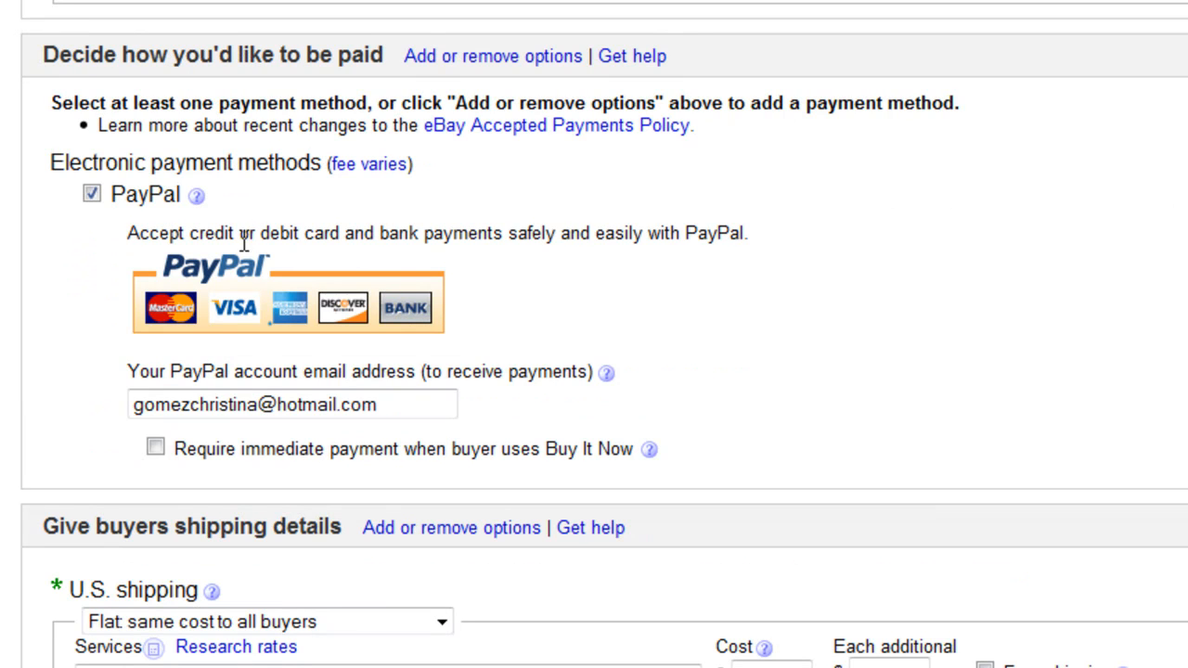
pyautogui.scroll(-3, 984, 318)
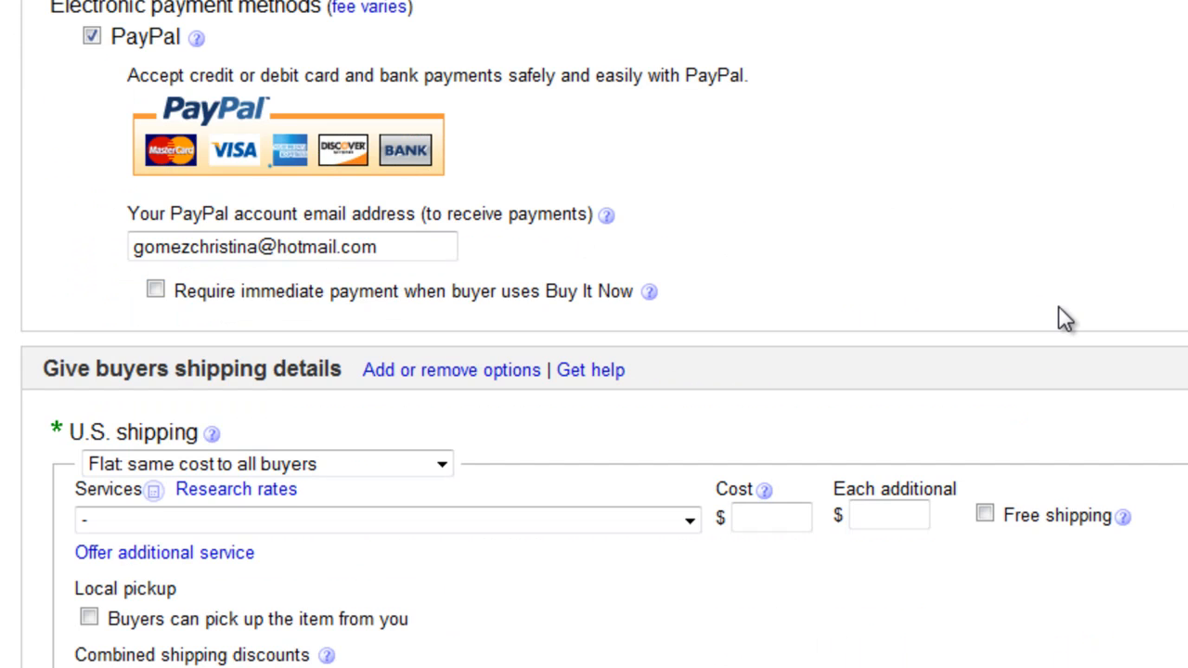
pyautogui.scroll(-2, 660, 529)
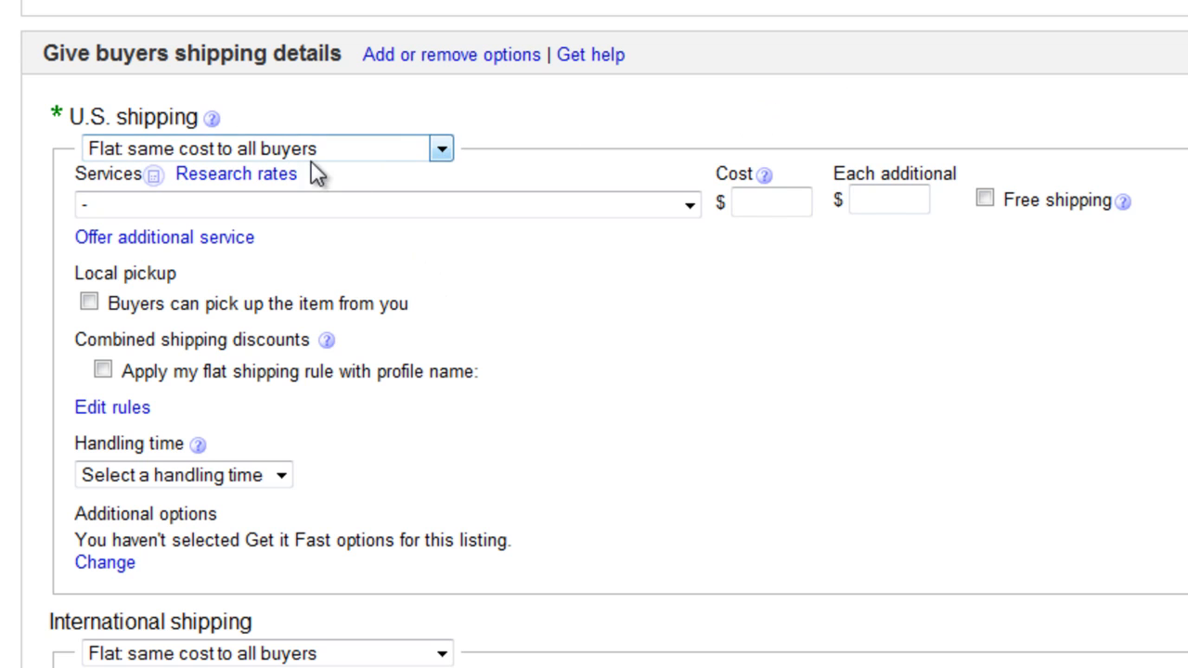
pyautogui.click(442, 148)
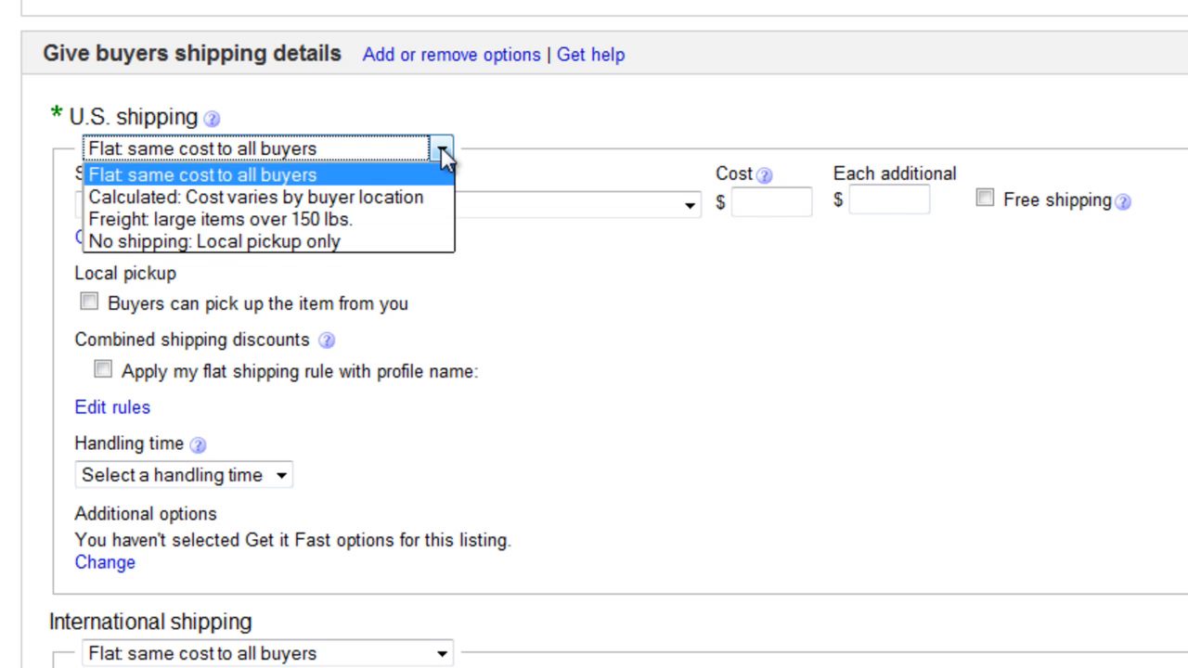
pyautogui.click(534, 119)
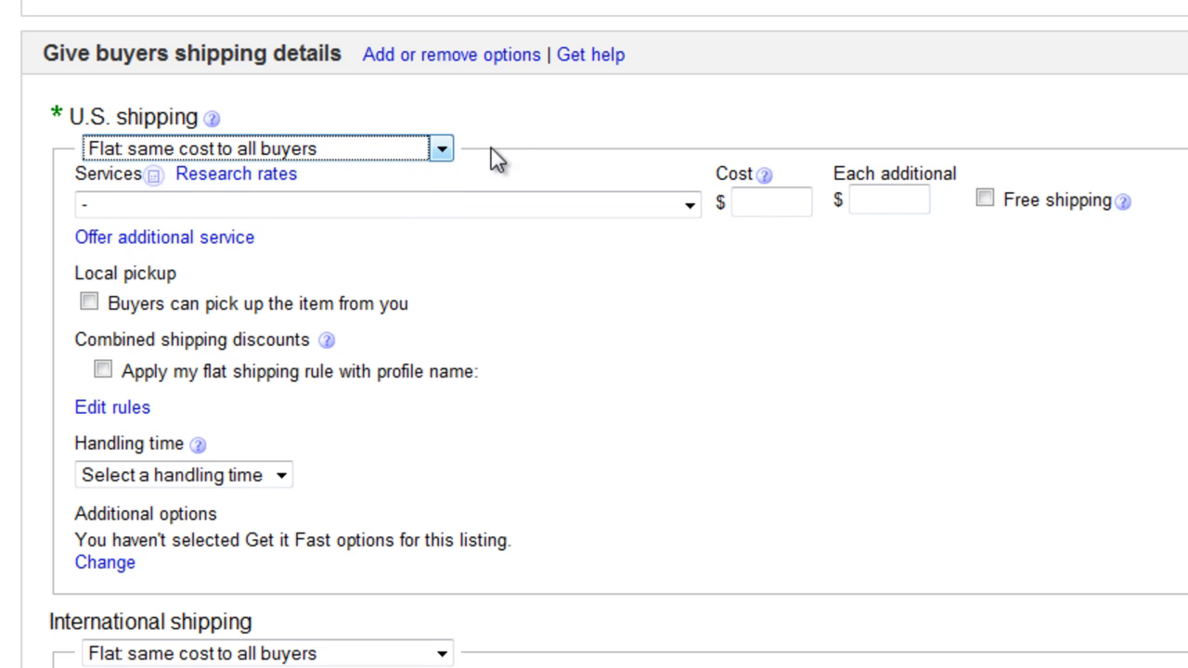
# - Try calculated U.S. shipping with the Package (or thick envelope) type, and return to Flat: same cost to all buyers
pyautogui.click(442, 149)
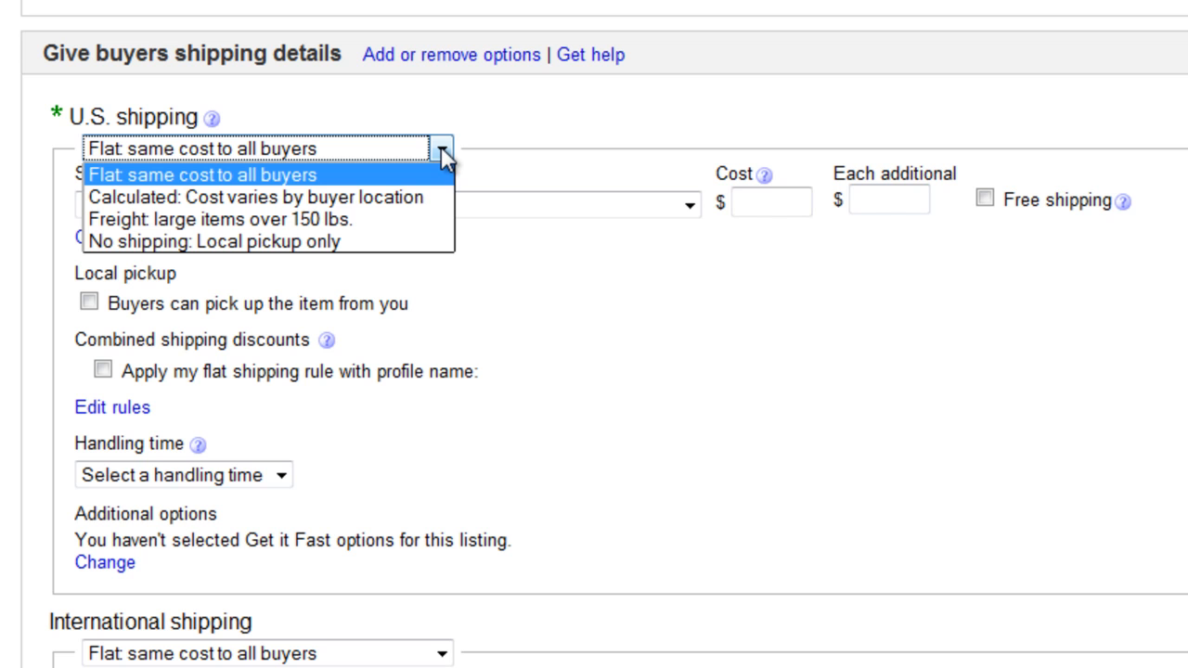
pyautogui.click(390, 198)
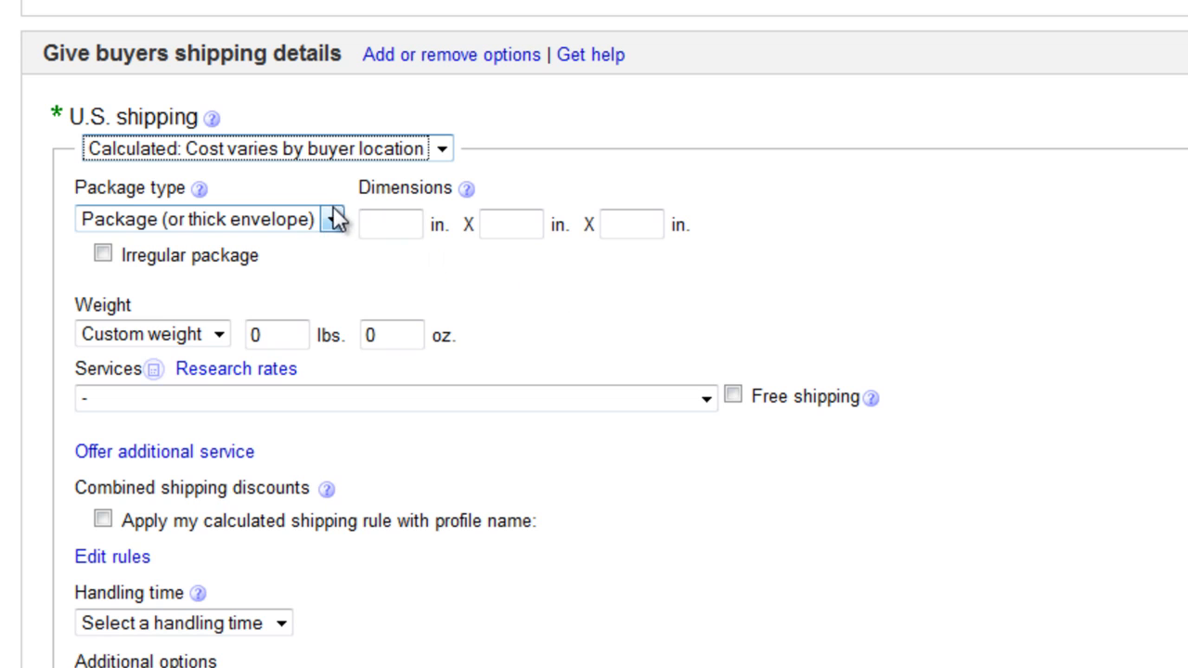
pyautogui.click(331, 223)
pyautogui.click(271, 283)
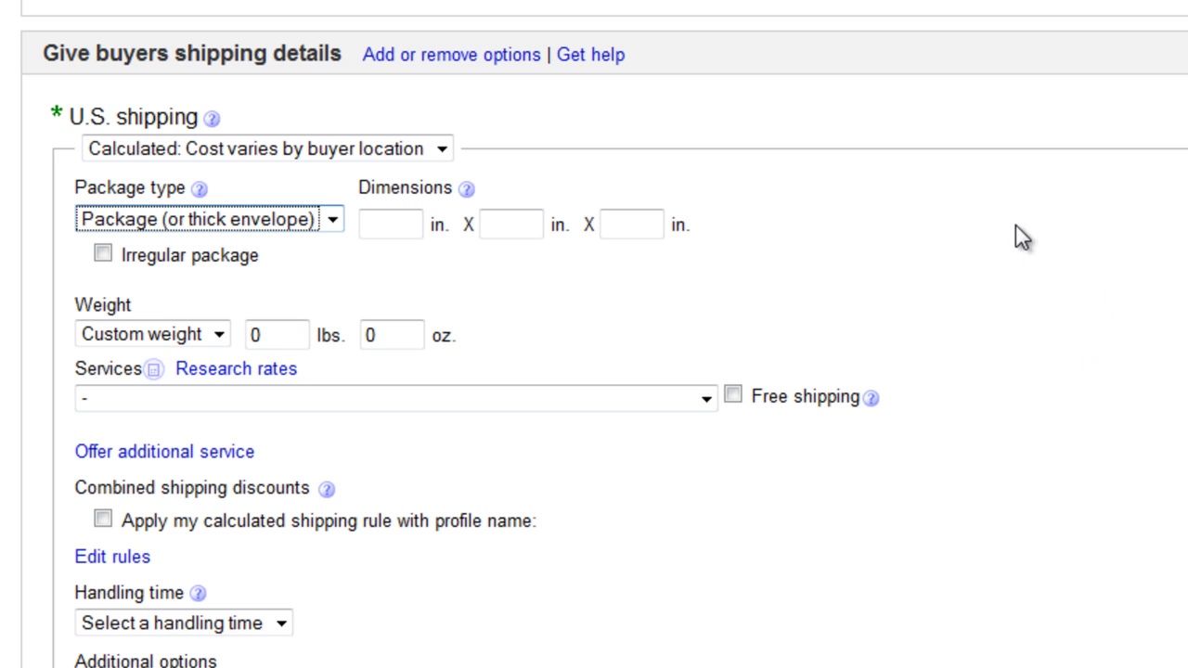
pyautogui.click(445, 153)
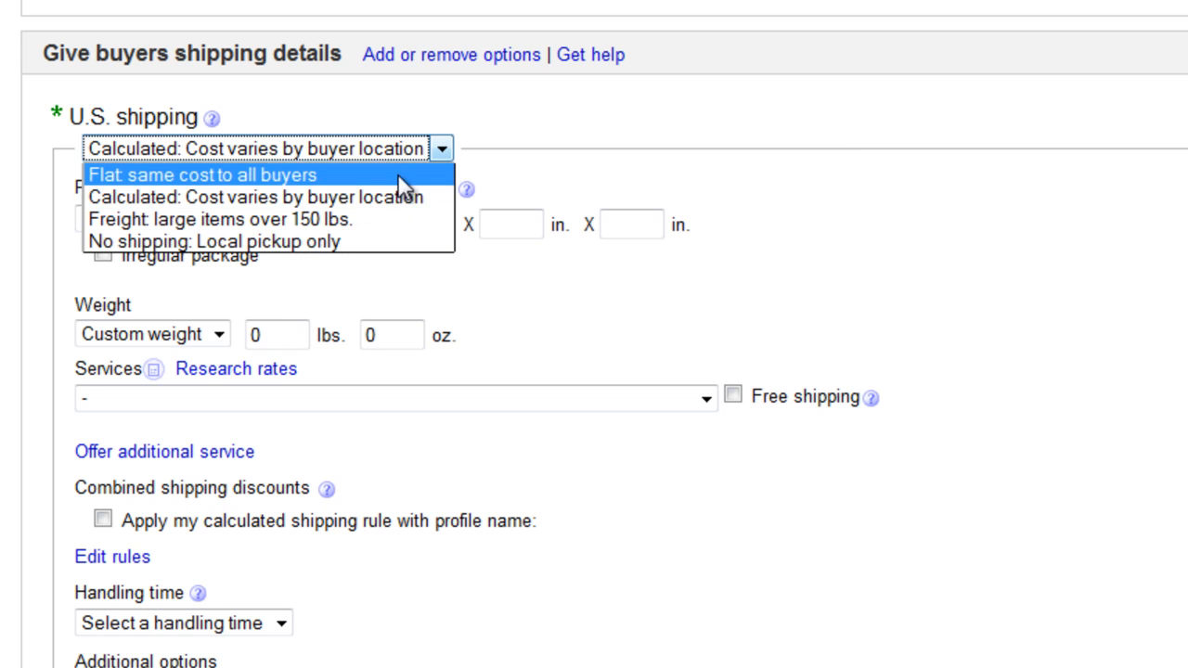
pyautogui.click(388, 177)
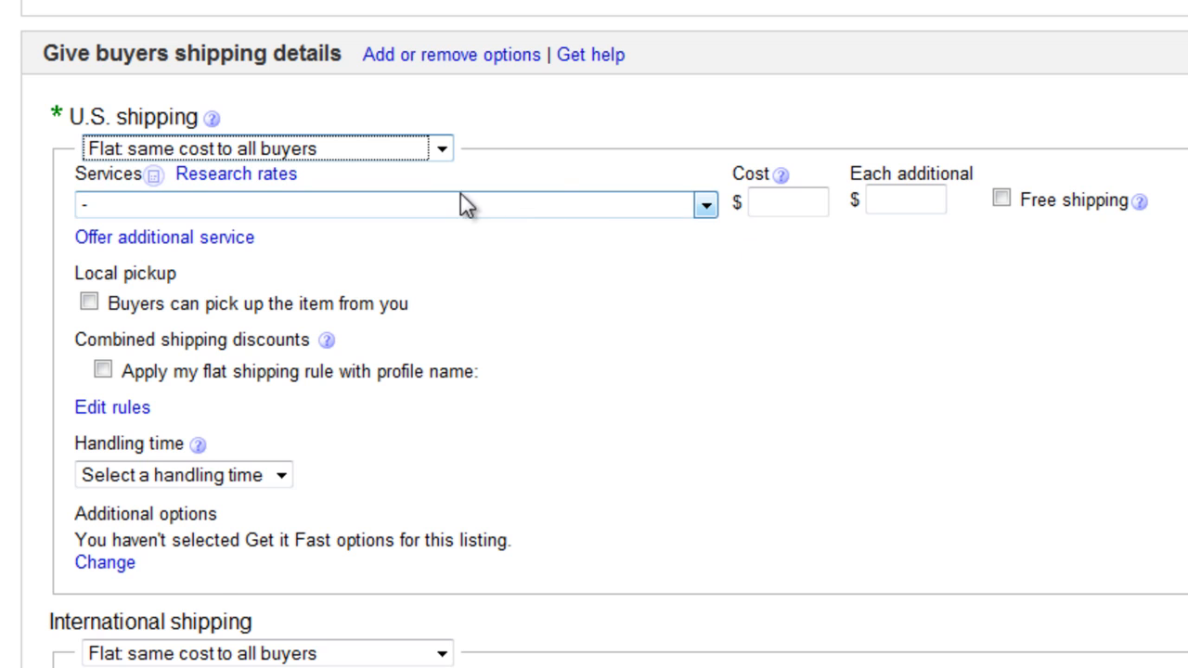
# - Choose USPS Parcel Post (2 to 8 business days) for U.S. shipping, costing $10 and $10 for each additional item
pyautogui.click(705, 205)
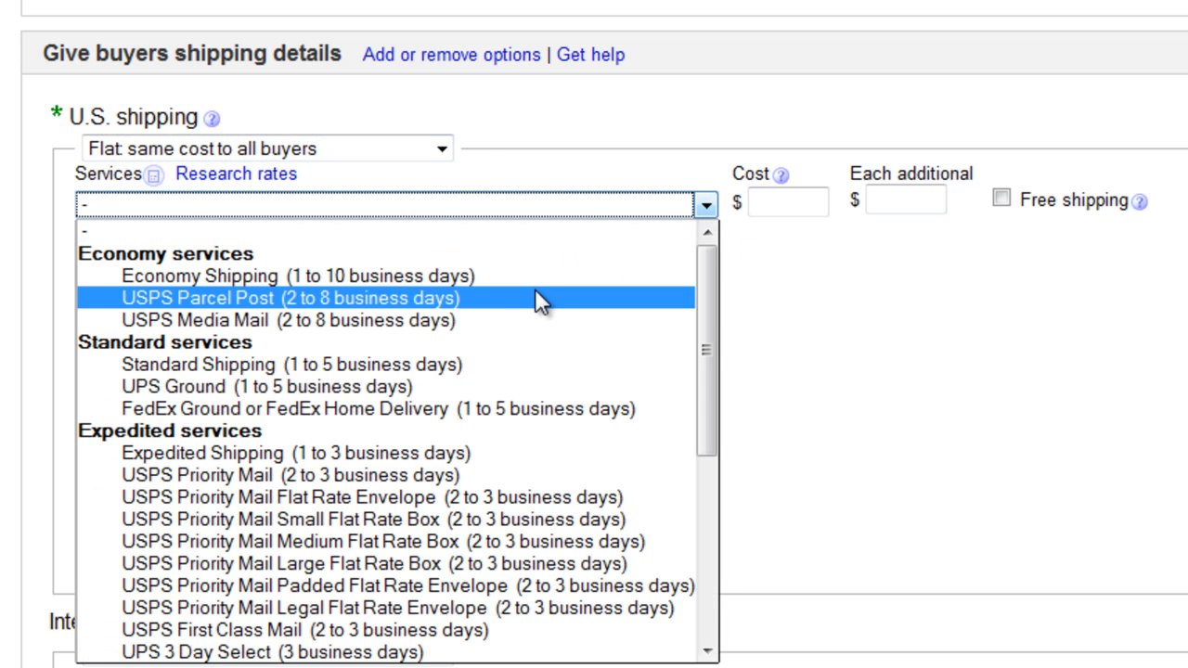
pyautogui.click(557, 298)
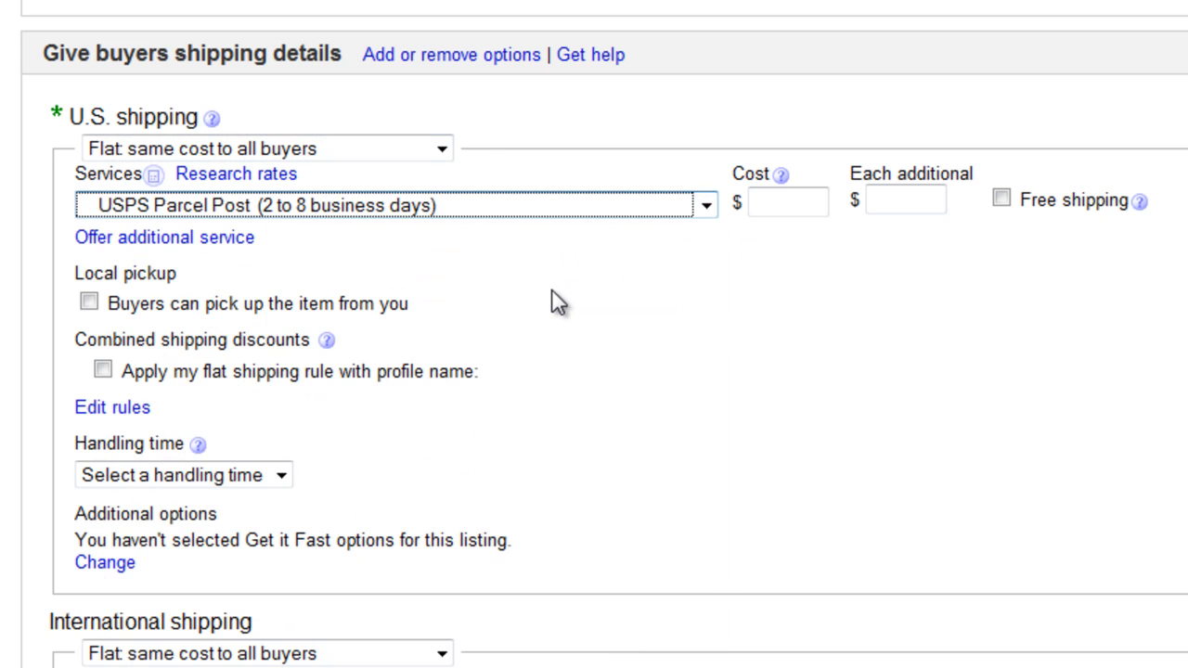
pyautogui.click(759, 200)
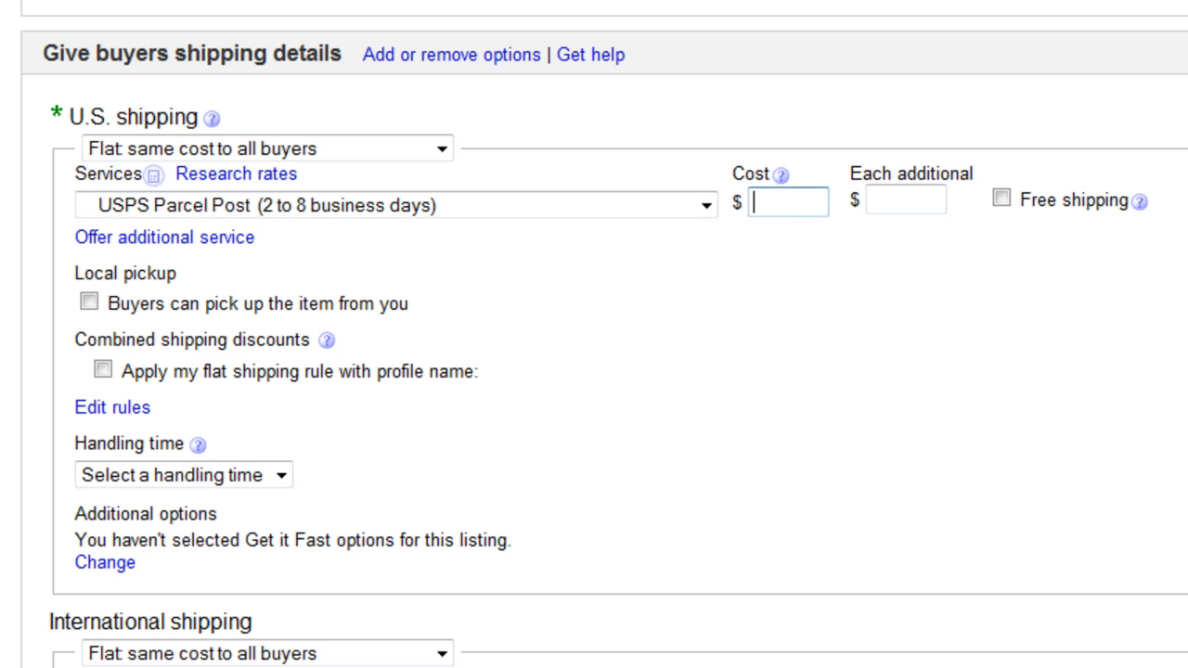
pyautogui.write('10')
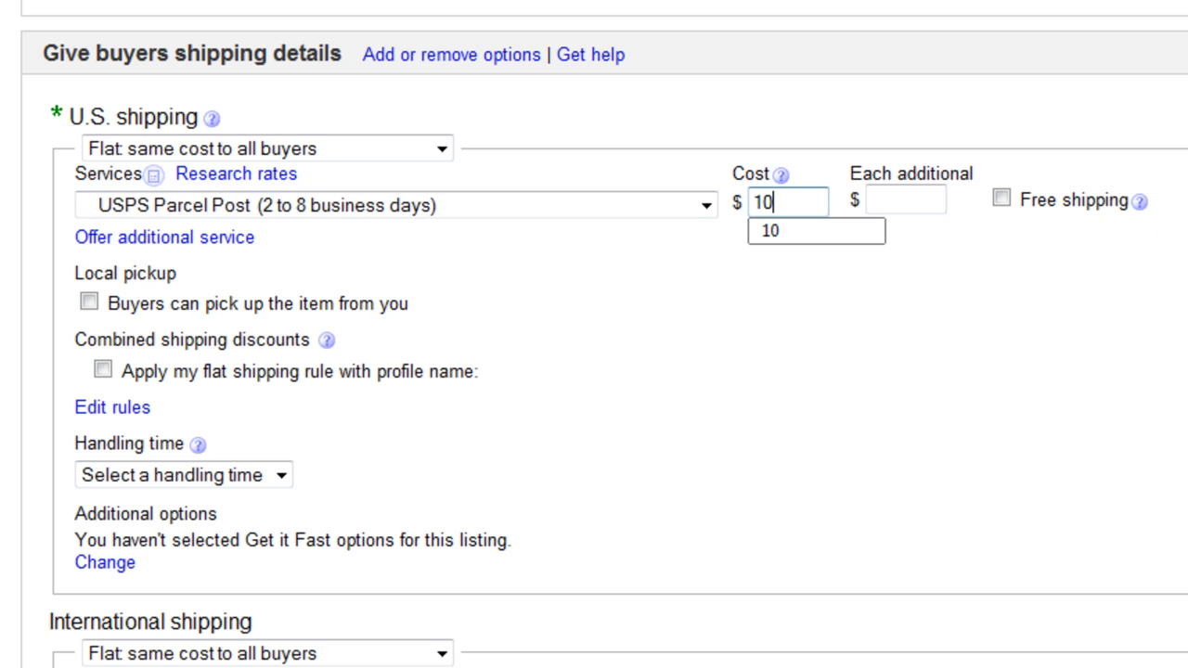
pyautogui.click(902, 200)
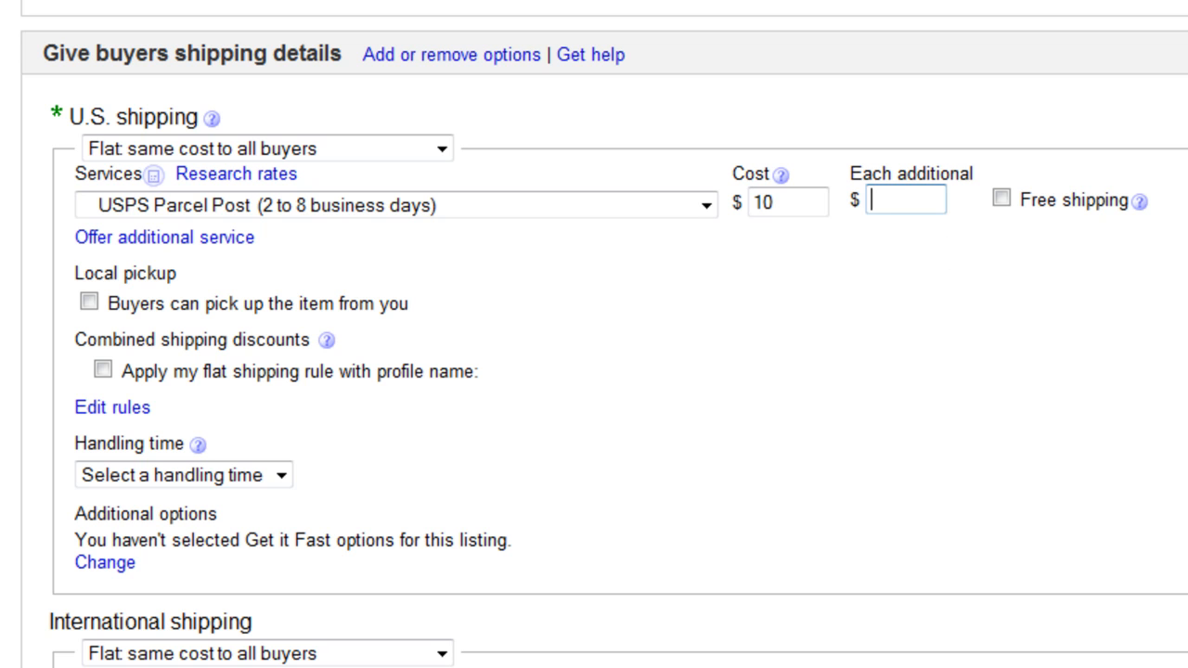
pyautogui.write('10')
pyautogui.press('Tab')
# - Set the international shipping option to No international shipping
pyautogui.scroll(-2, 936, 168)
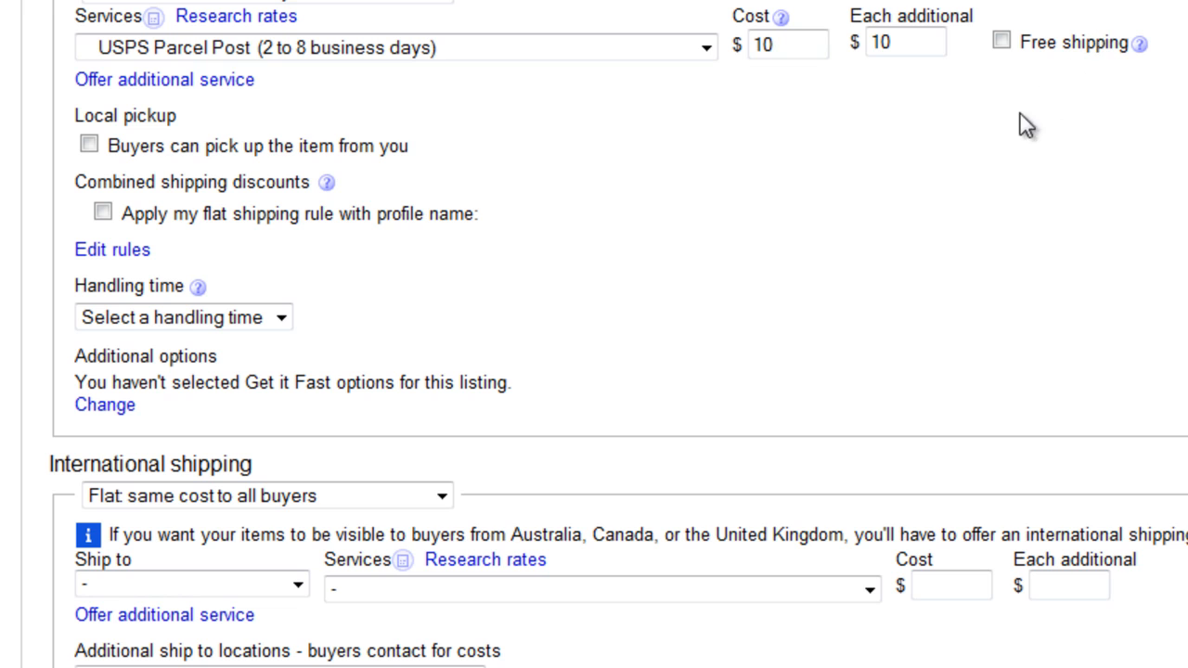
pyautogui.scroll(-2, 771, 320)
pyautogui.scroll(-2, 771, 320)
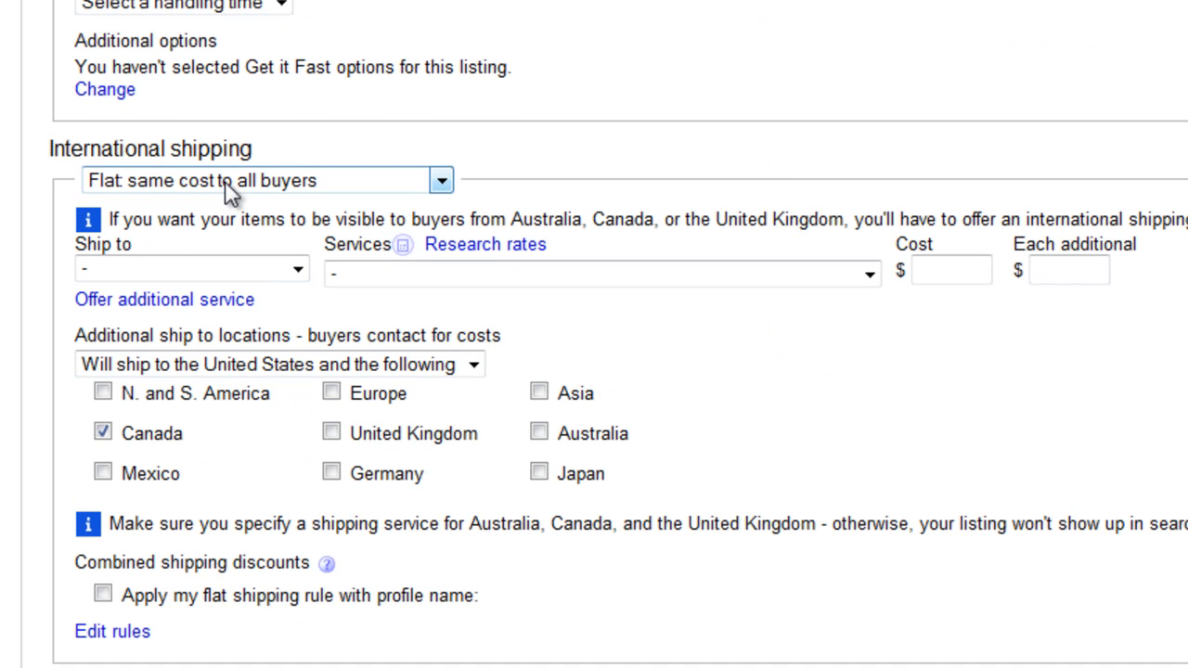
pyautogui.click(442, 180)
pyautogui.click(618, 146)
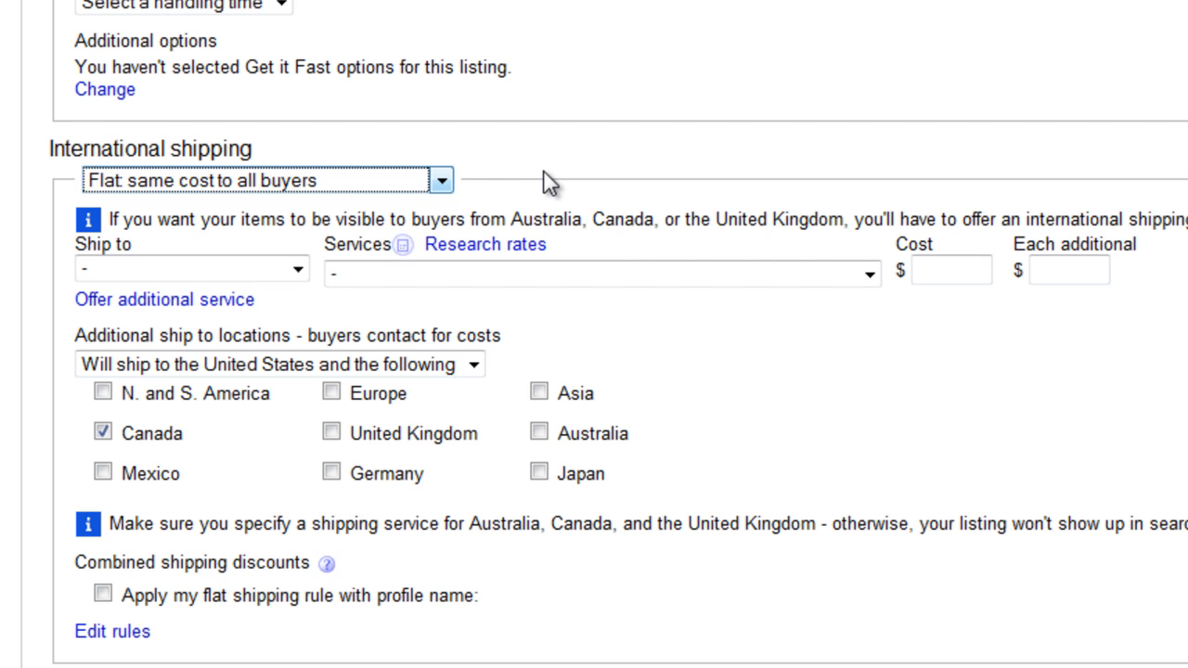
pyautogui.click(443, 181)
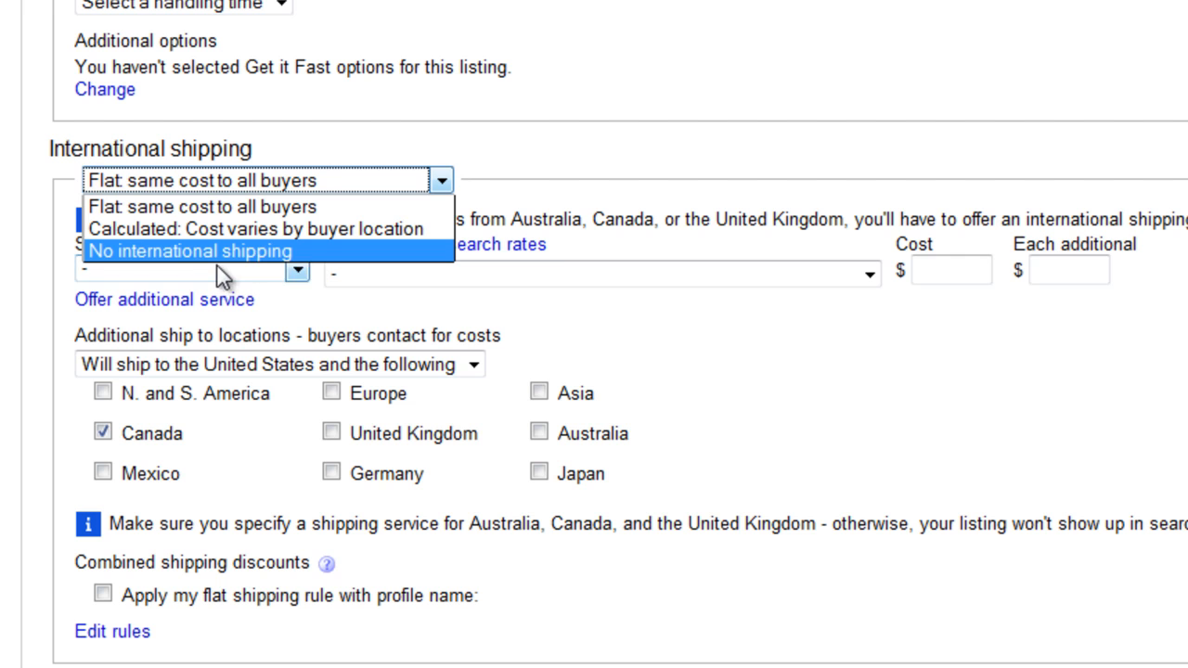
pyautogui.click(186, 262)
# - Review the excluded shipping locations, item location, buyer requirements, sales tax and return policy settings
pyautogui.scroll(-3, 868, 390)
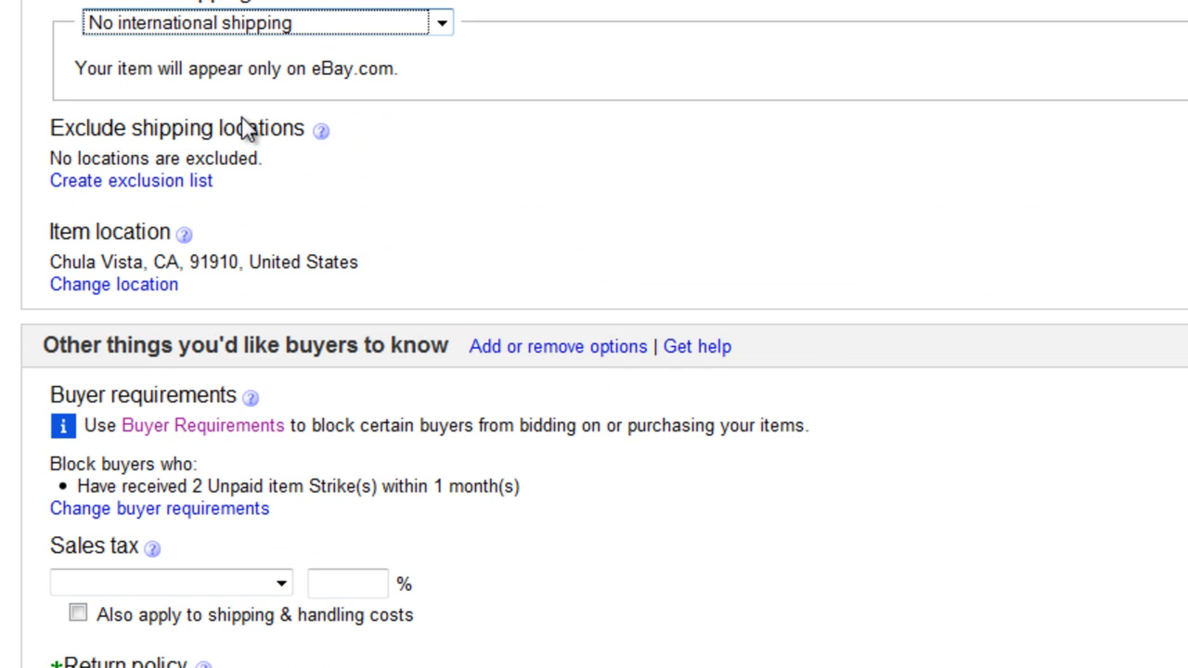
pyautogui.scroll(-3, 761, 167)
pyautogui.scroll(-2, 742, 176)
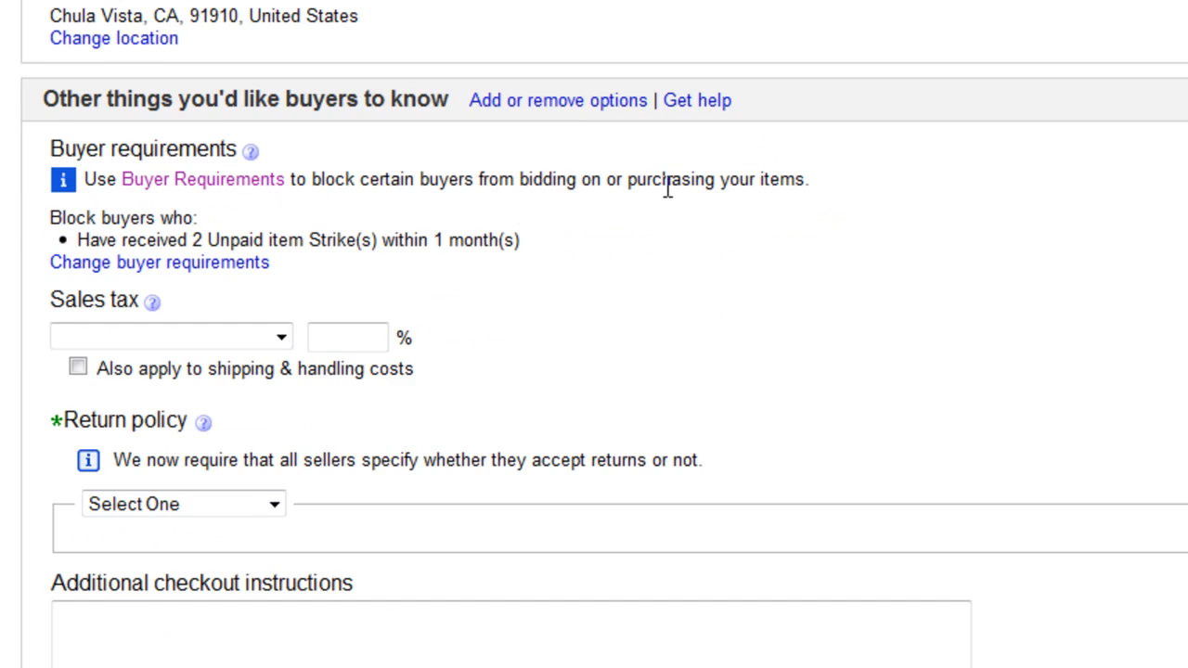
pyautogui.scroll(3, 669, 186)
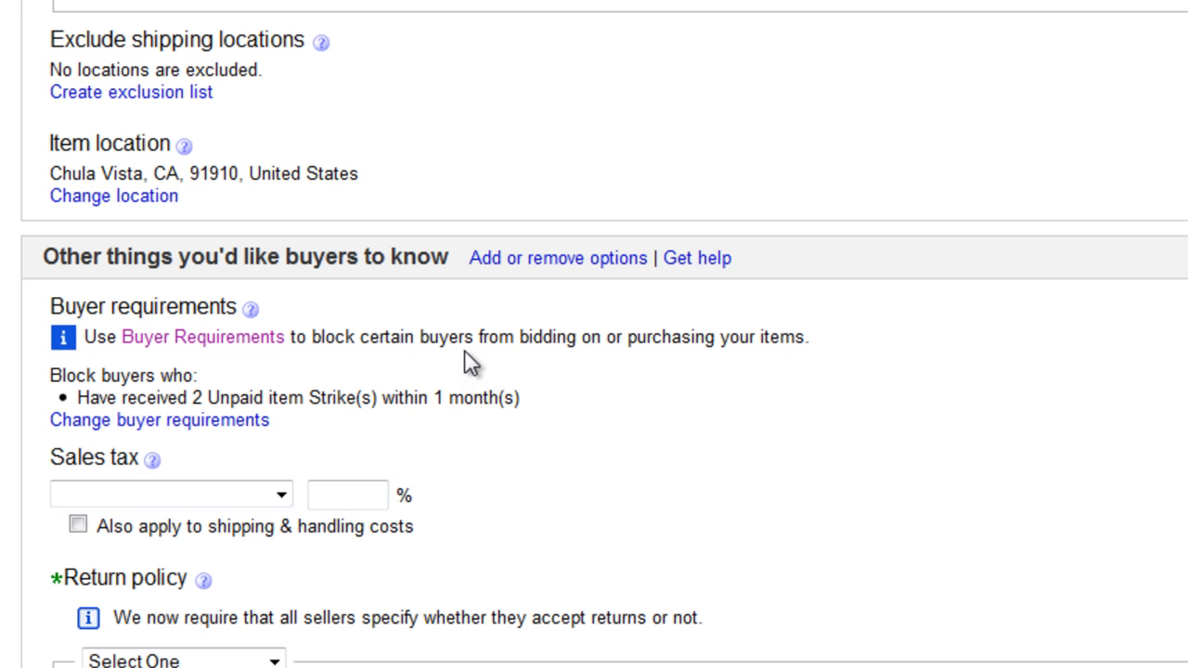
pyautogui.scroll(3, 703, 367)
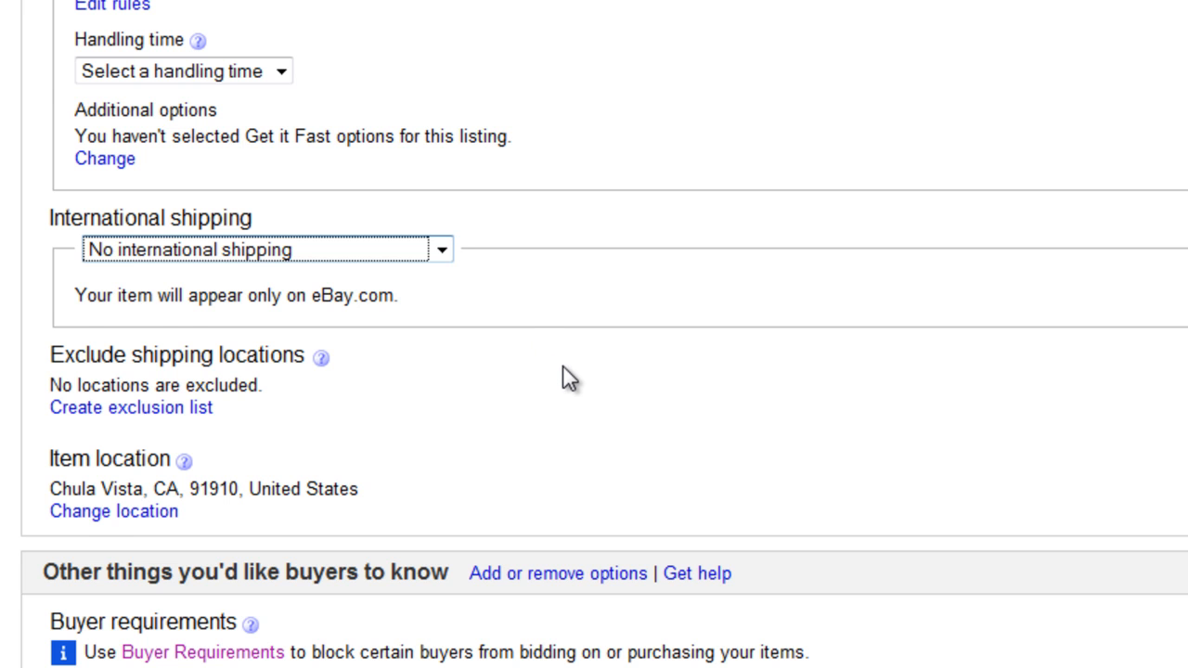
# - Block buyers with primary addresses in countries not shipped to, 4 policy violation reports within 1 month, or a feedback score of -1 or lower
pyautogui.scroll(-2, 585, 390)
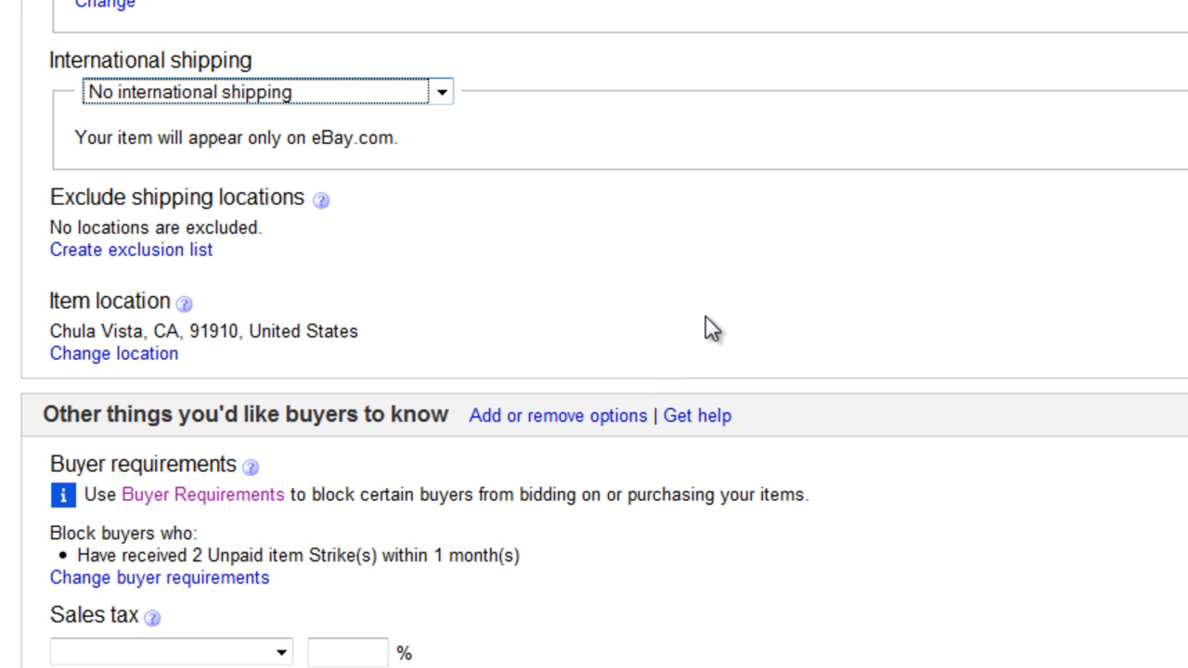
pyautogui.scroll(-2, 549, 329)
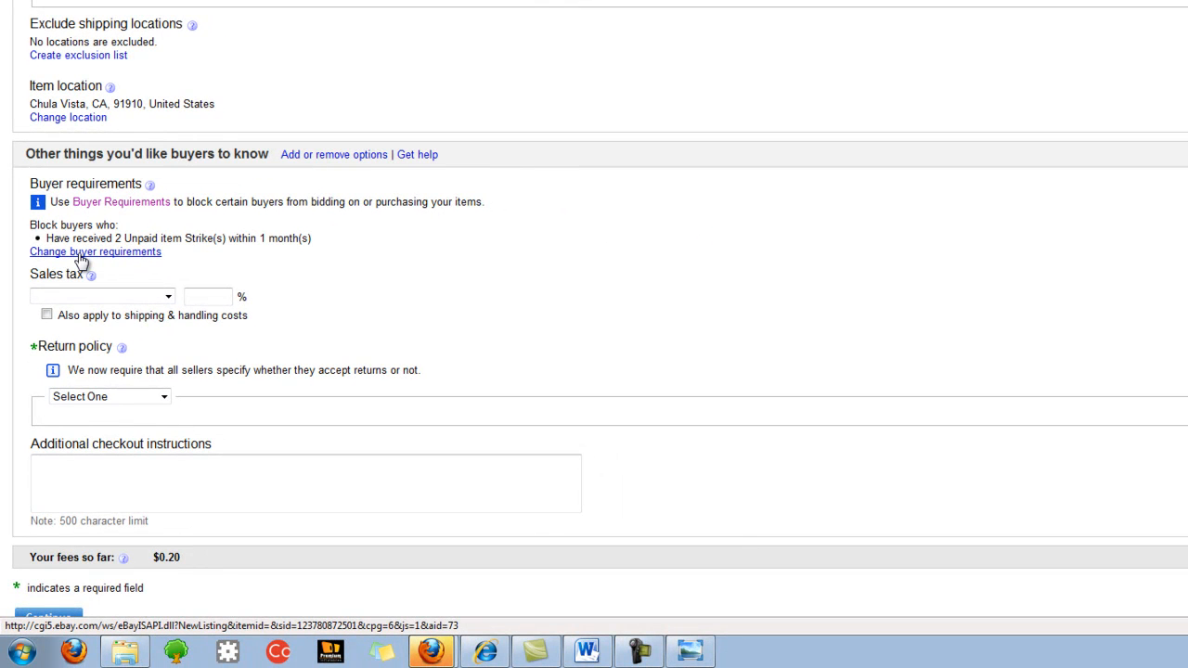
pyautogui.click(80, 254)
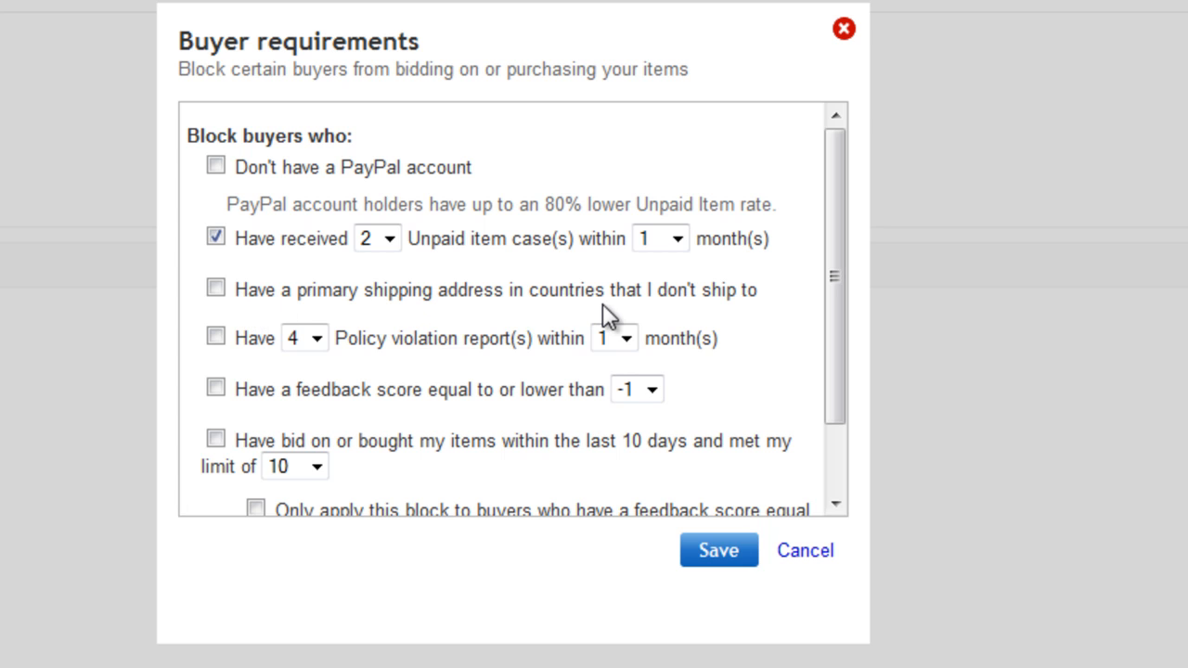
pyautogui.click(217, 288)
pyautogui.click(217, 337)
pyautogui.click(223, 383)
pyautogui.click(709, 553)
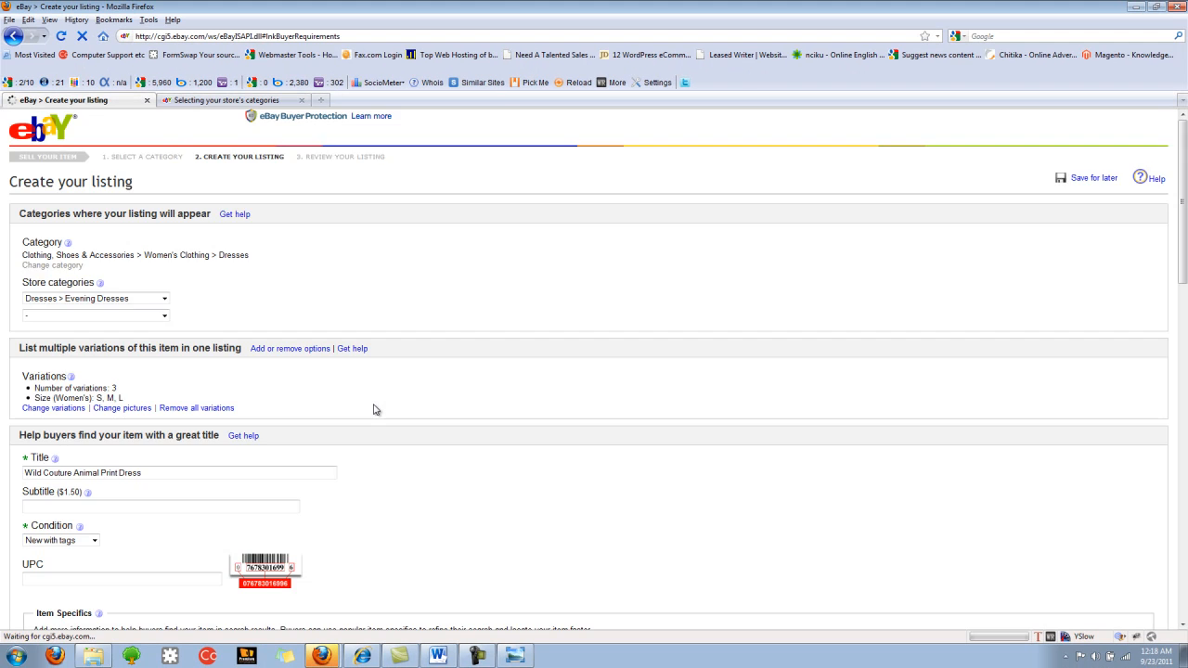
# - Set the listing's return policy to No returns accepted
pyautogui.scroll(4, 399, 291)
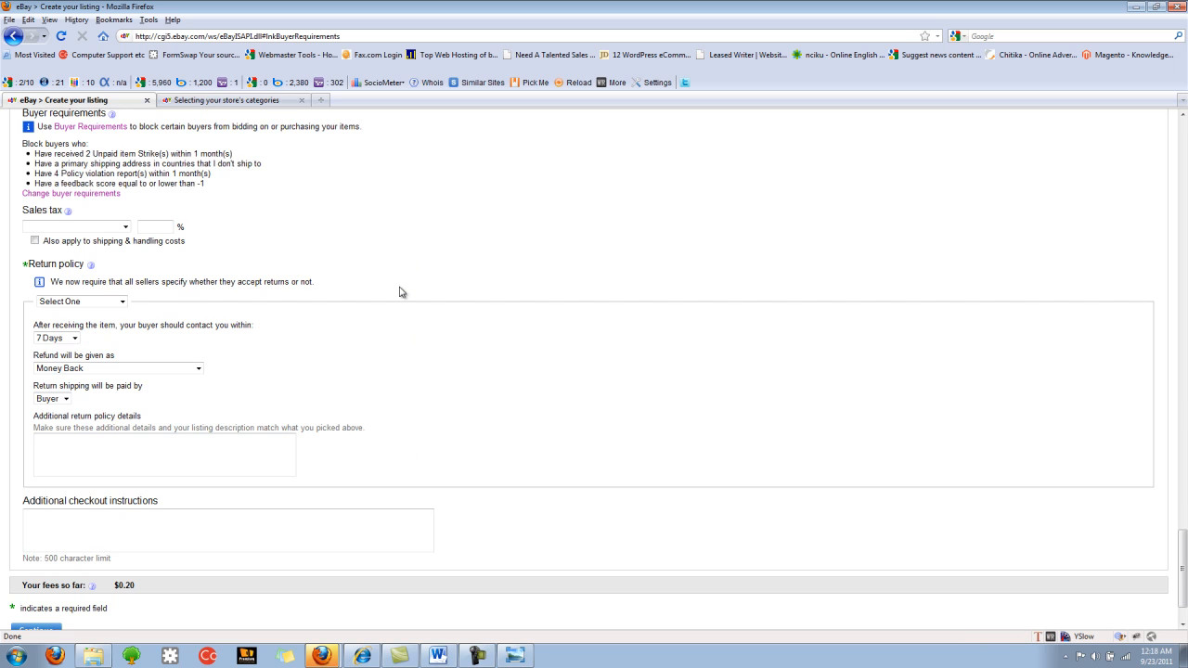
pyautogui.scroll(-1, 366, 320)
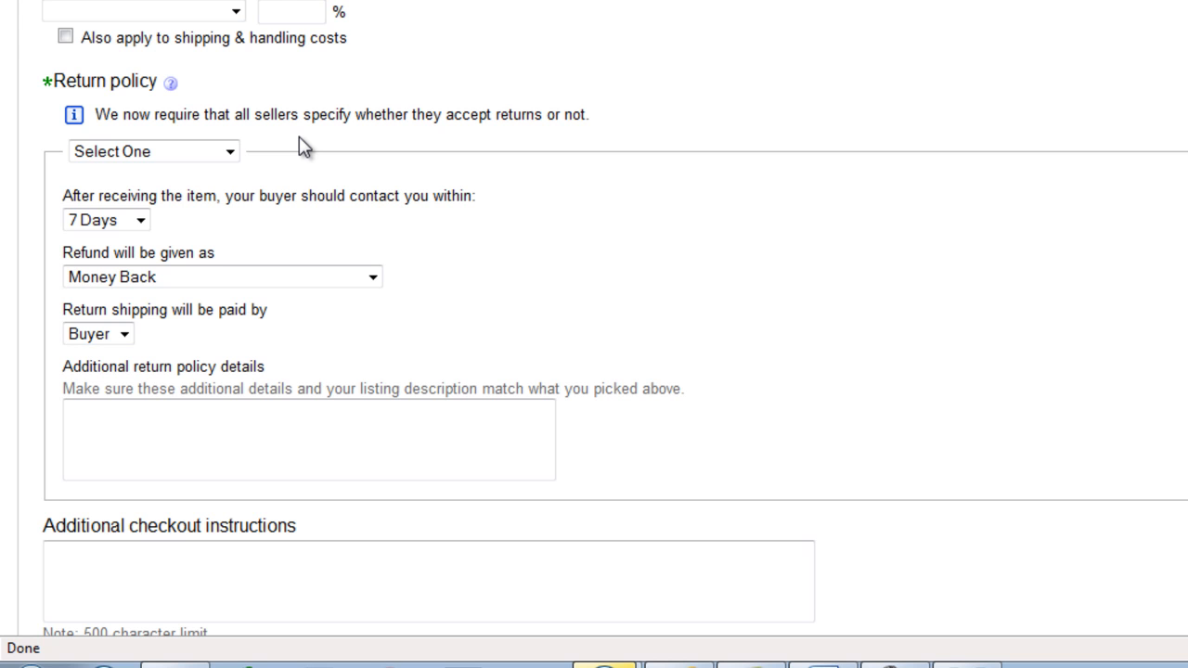
pyautogui.click(228, 148)
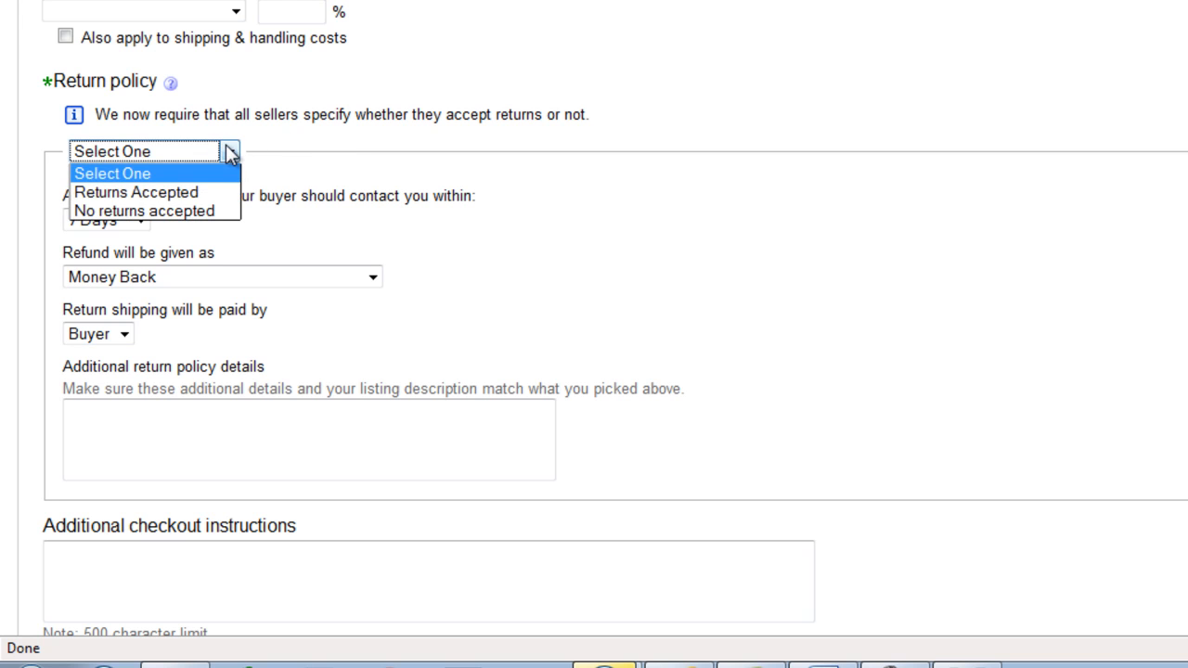
pyautogui.click(204, 212)
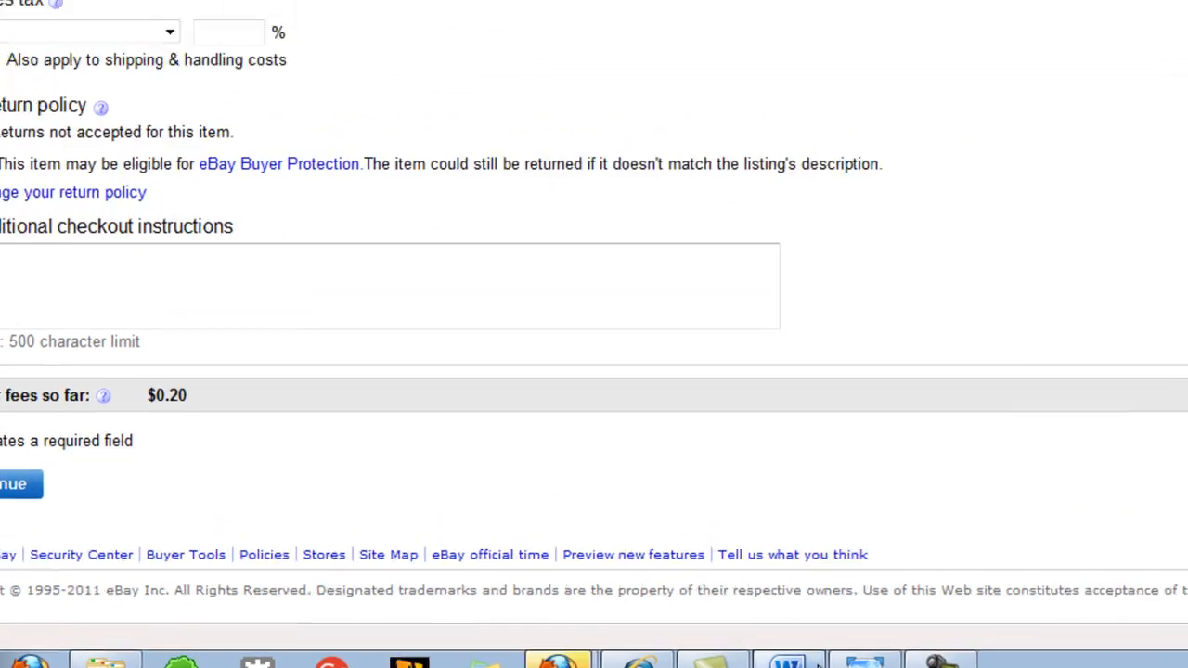
# - Copy the Alaska, Hawaii and Puerto Rico shipping surcharge note from the Word document into the additional checkout instructions and submit the listing form
pyautogui.click(891, 643)
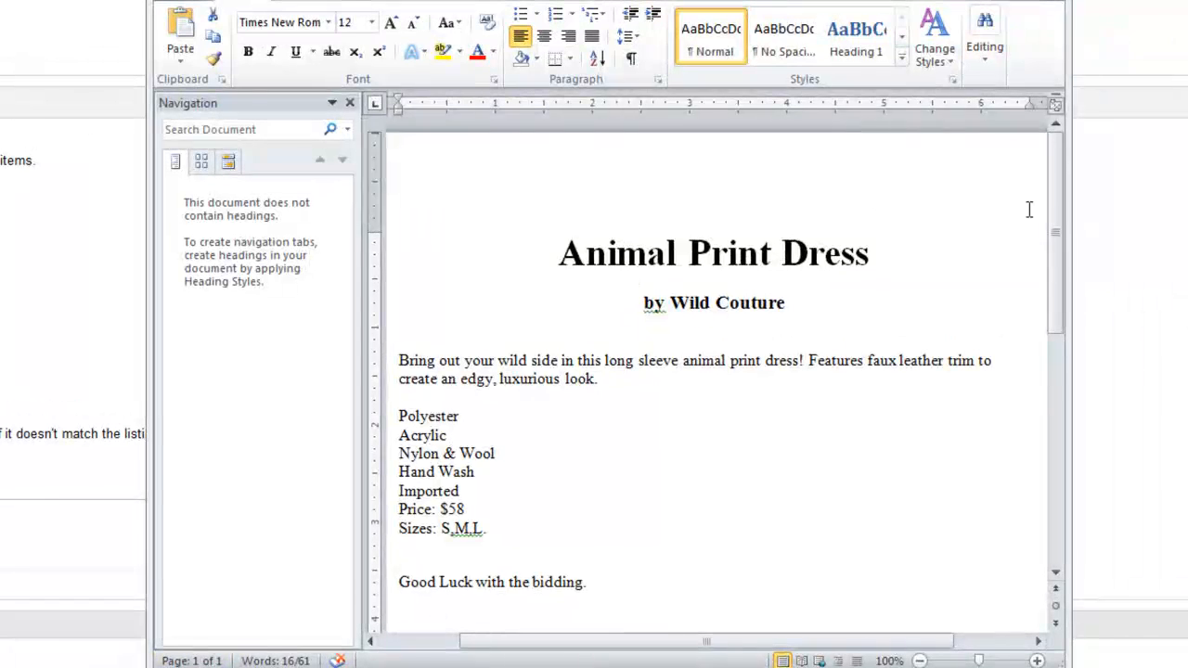
pyautogui.scroll(-8, 1029, 210)
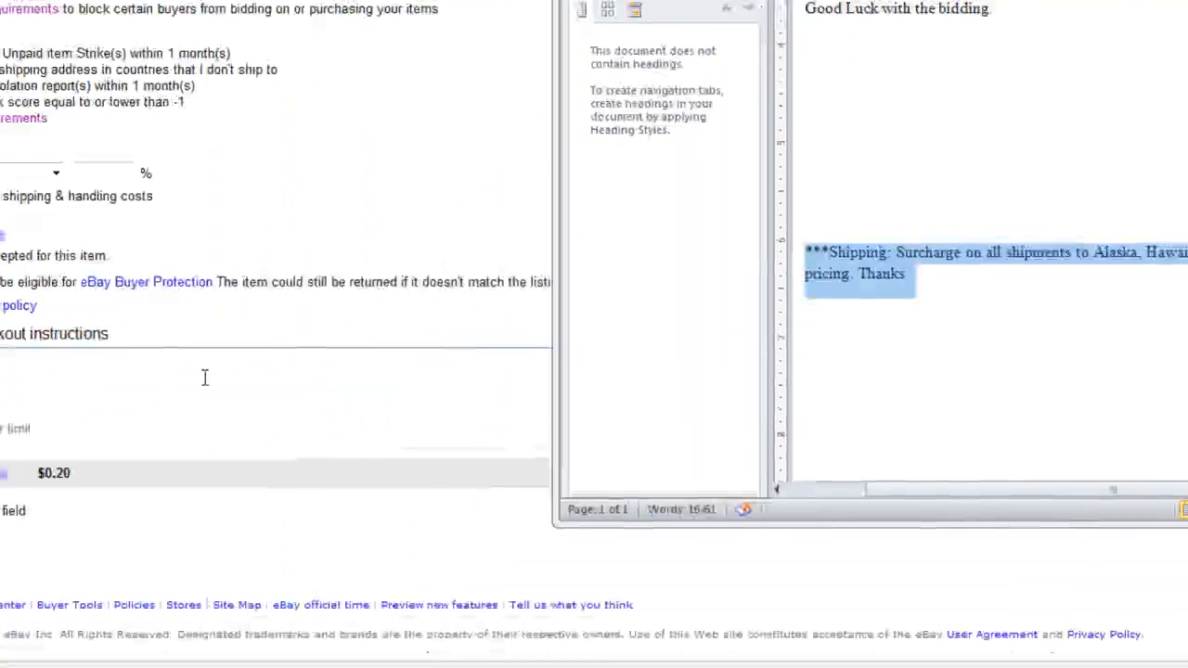
pyautogui.click(511, 316)
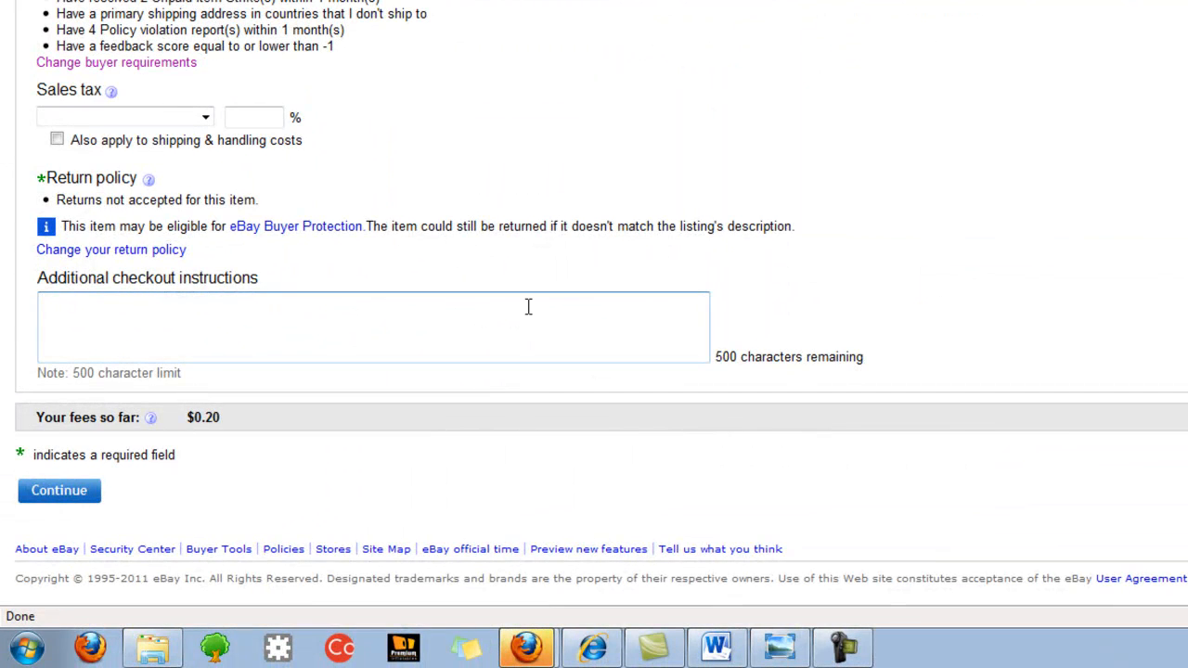
pyautogui.write('***Shipping: Surcharge on all shipments to Alaska, Hawaii, and Puerto Rico. Please email for pricing. Thanks.')
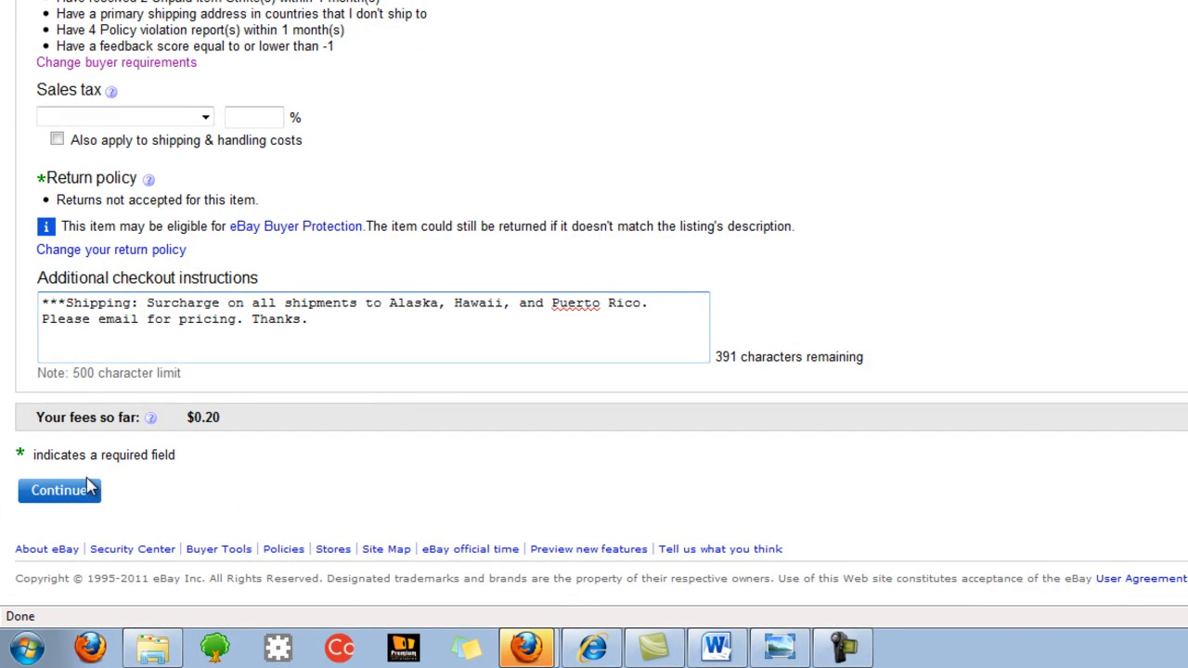
pyautogui.click(67, 497)
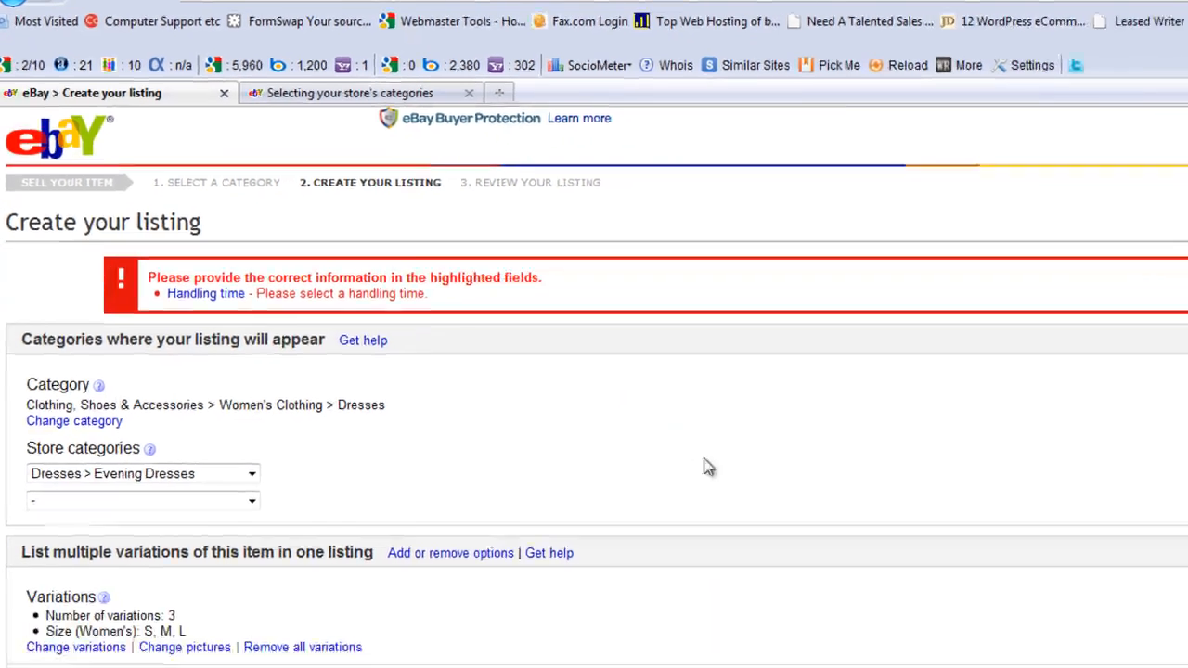
# - Set the U.S. shipping handling time to 3 business days and continue to the listing review
pyautogui.scroll(-10, 707, 467)
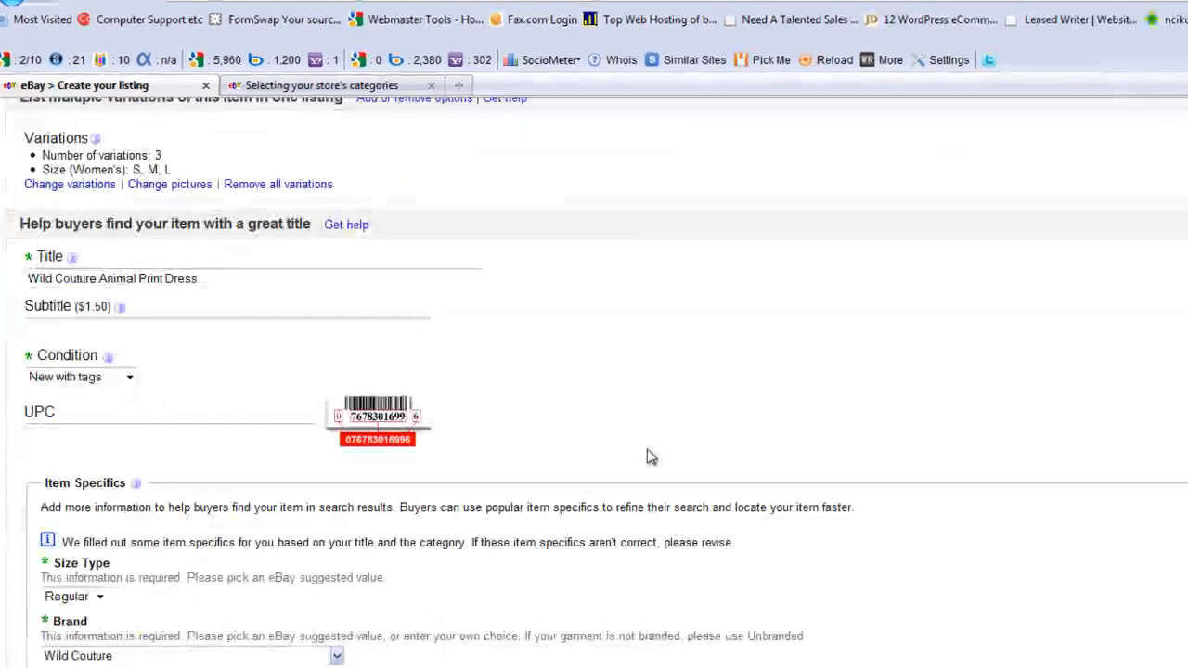
pyautogui.scroll(-15, 650, 457)
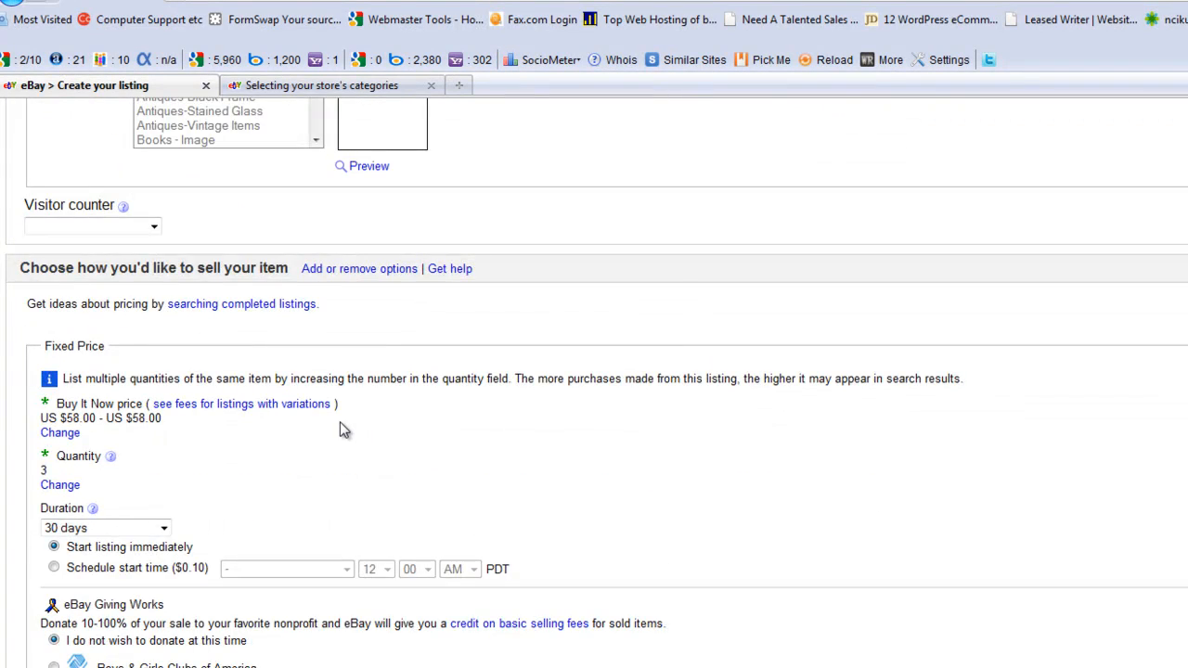
pyautogui.scroll(-3, 340, 427)
pyautogui.scroll(10, 339, 427)
pyautogui.scroll(-10, 340, 427)
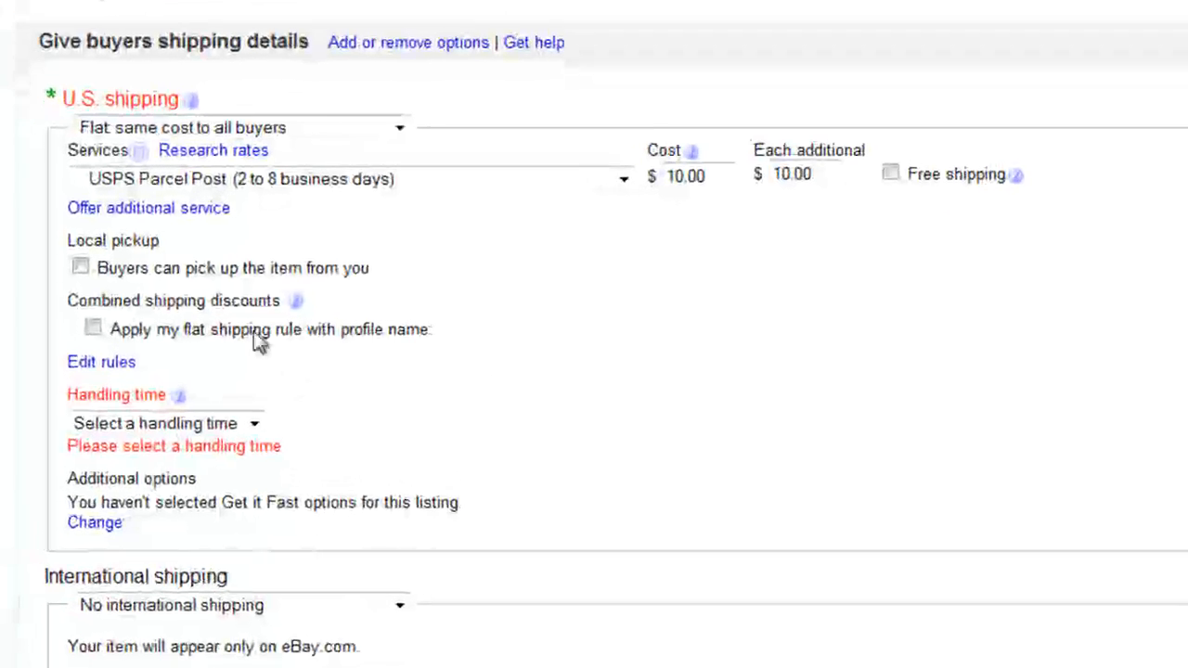
pyautogui.click(205, 439)
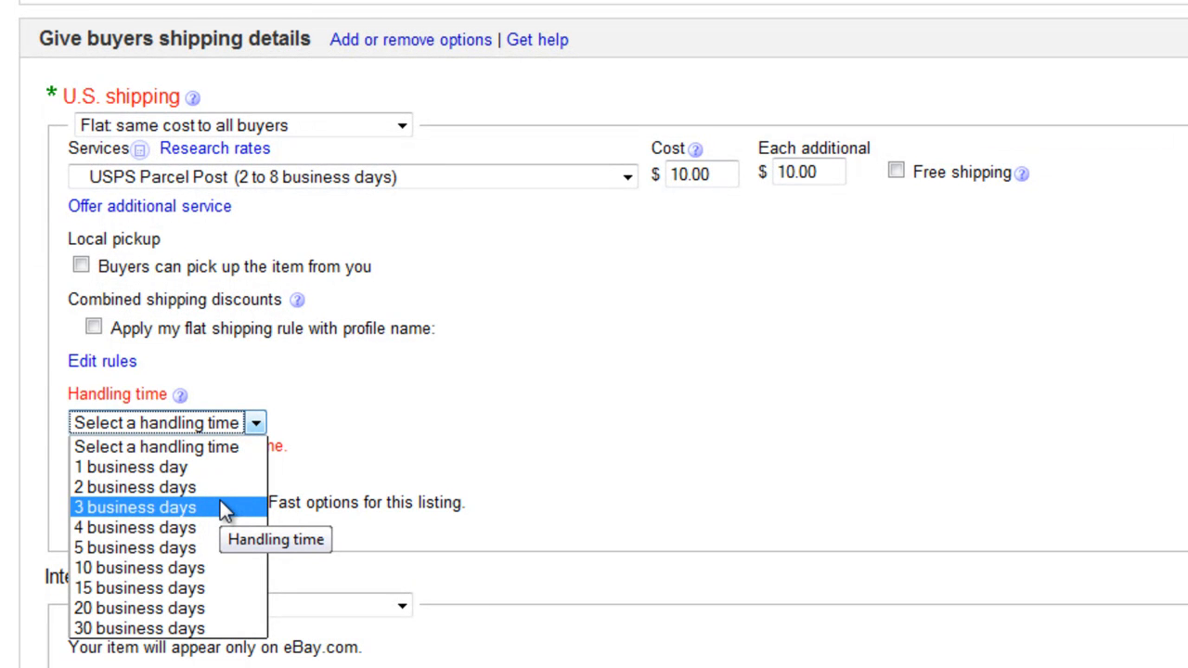
pyautogui.click(220, 505)
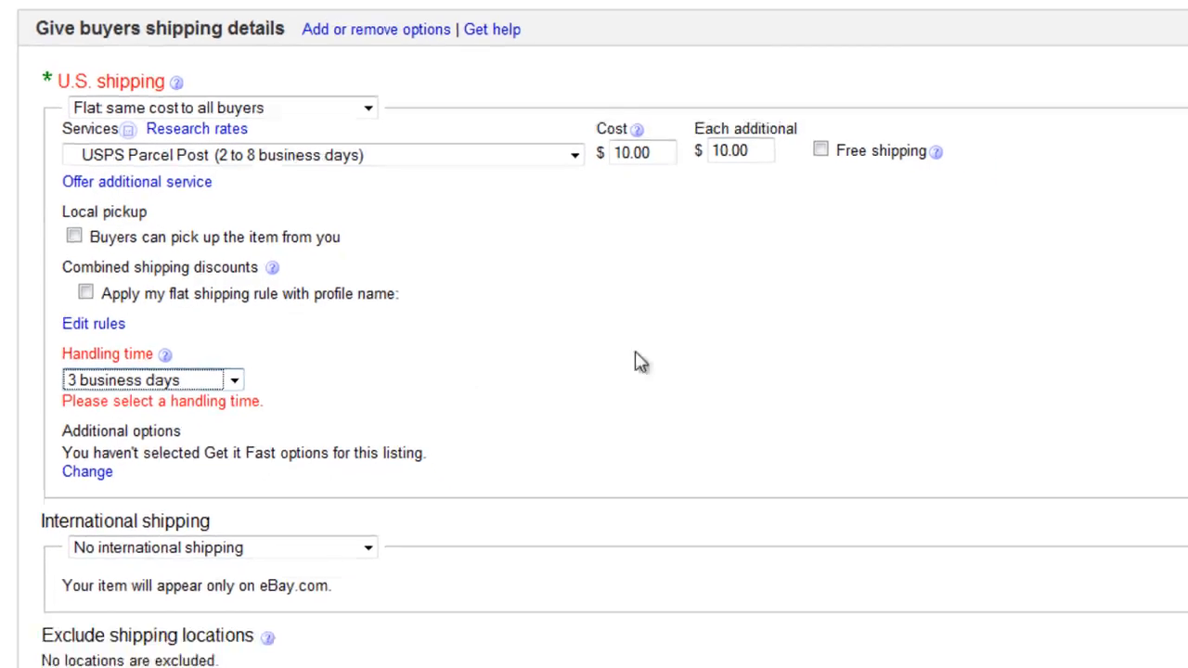
pyautogui.scroll(-8, 533, 333)
pyautogui.click(71, 559)
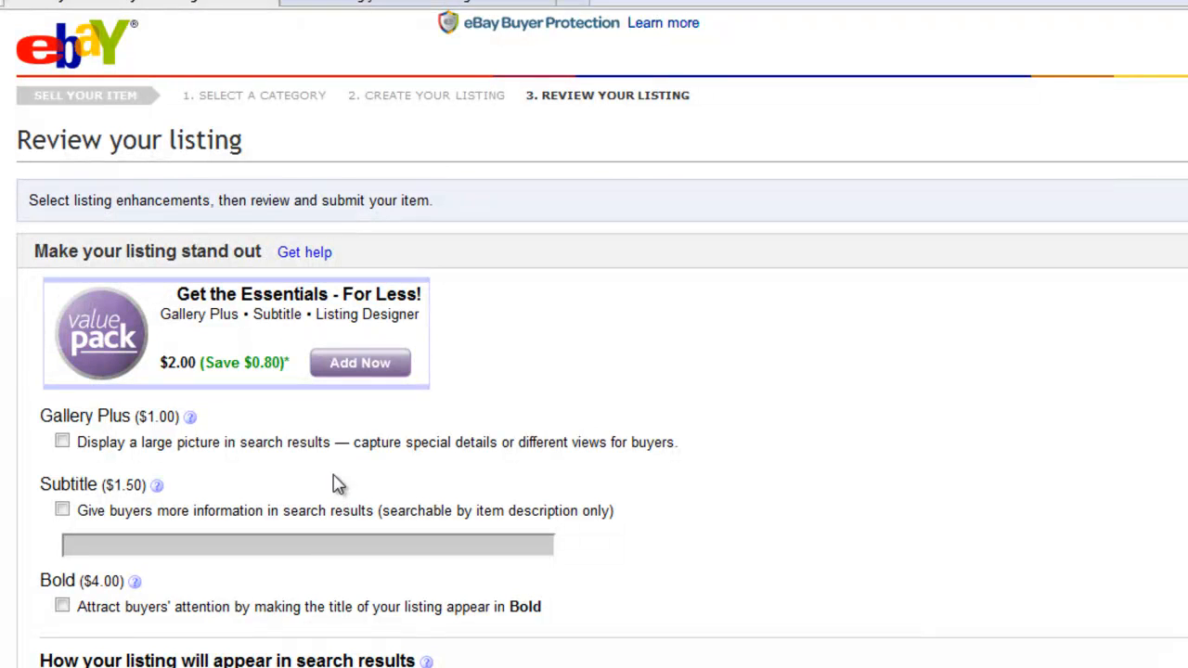
# - Review the optional listing enhancements, search results appearance, recommendations and listing fees
pyautogui.scroll(-3, 976, 471)
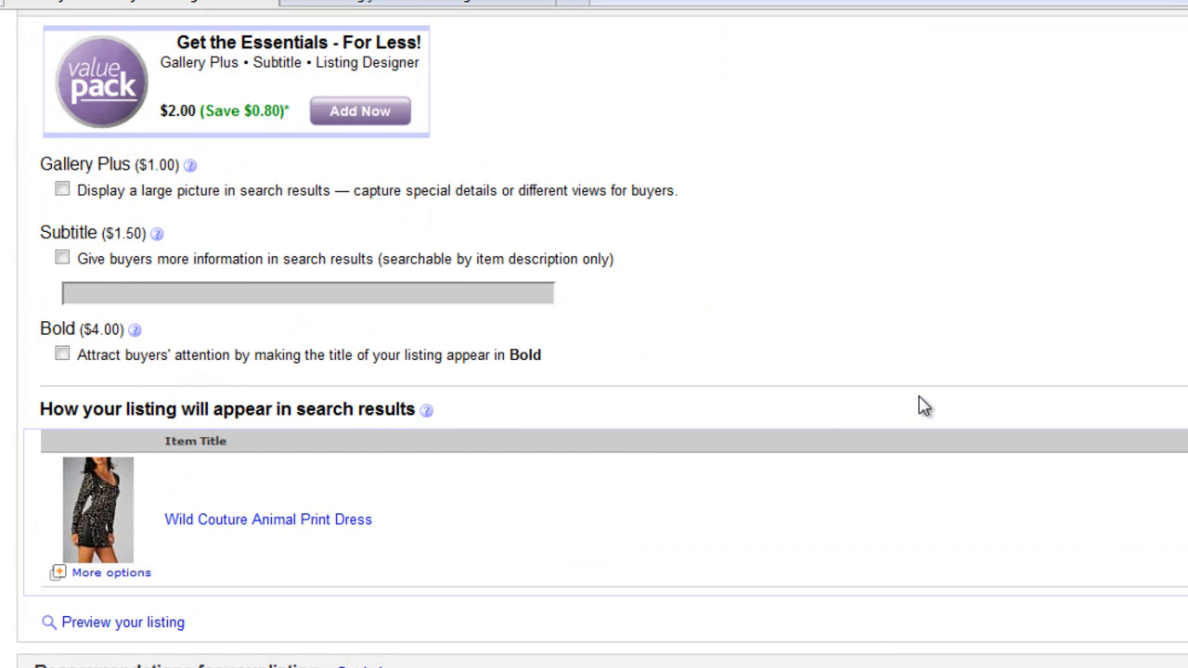
pyautogui.scroll(2, 743, 279)
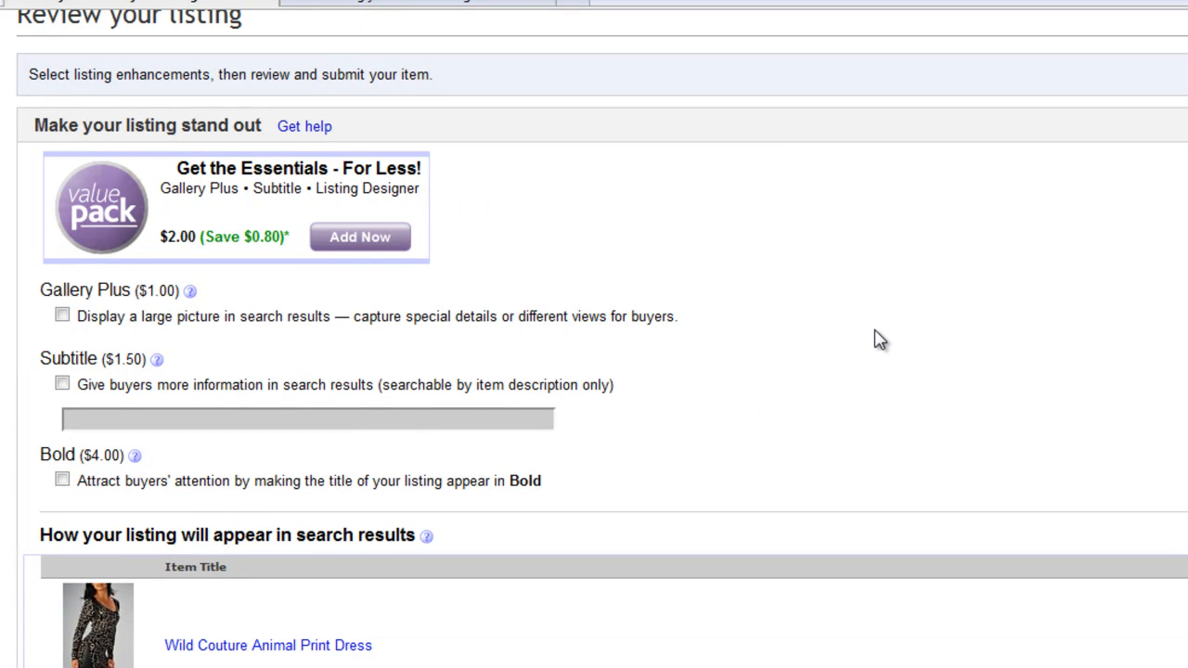
pyautogui.scroll(-3, 880, 340)
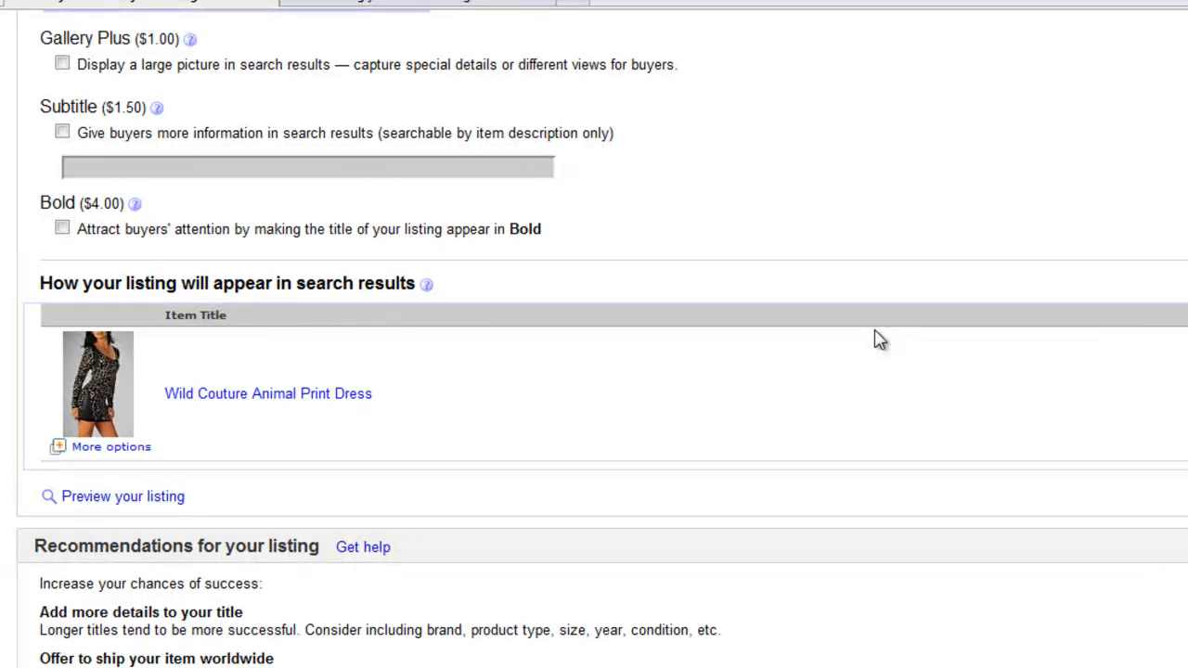
pyautogui.scroll(1, 880, 339)
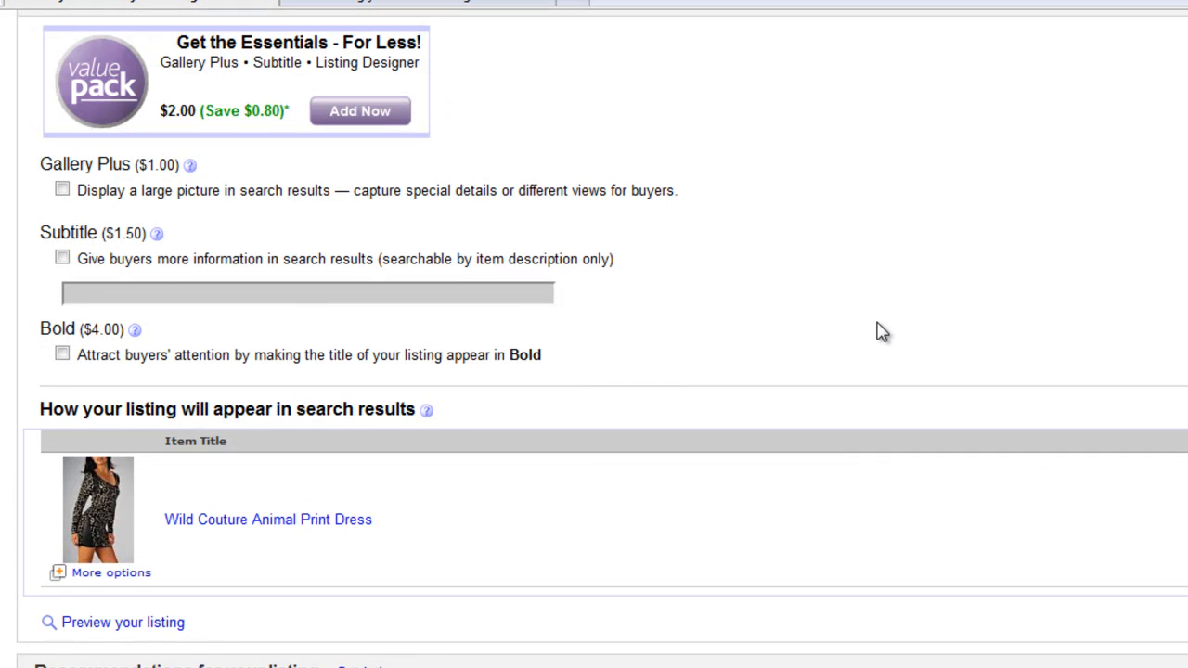
pyautogui.scroll(-3, 880, 332)
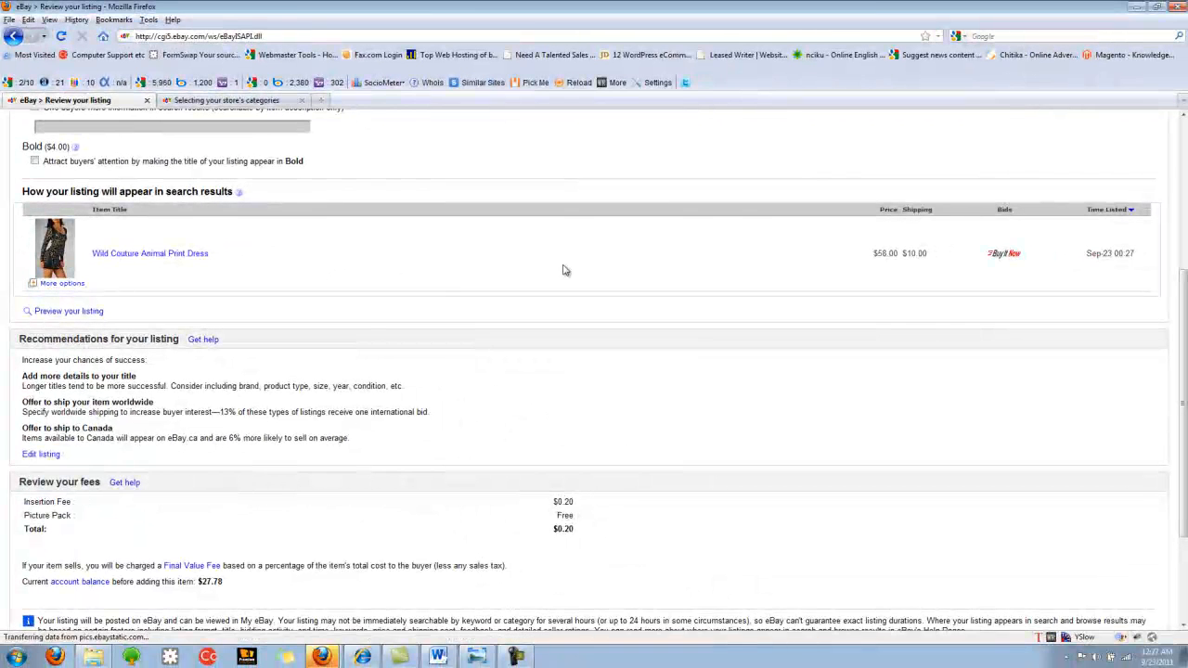
pyautogui.scroll(-1, 668, 268)
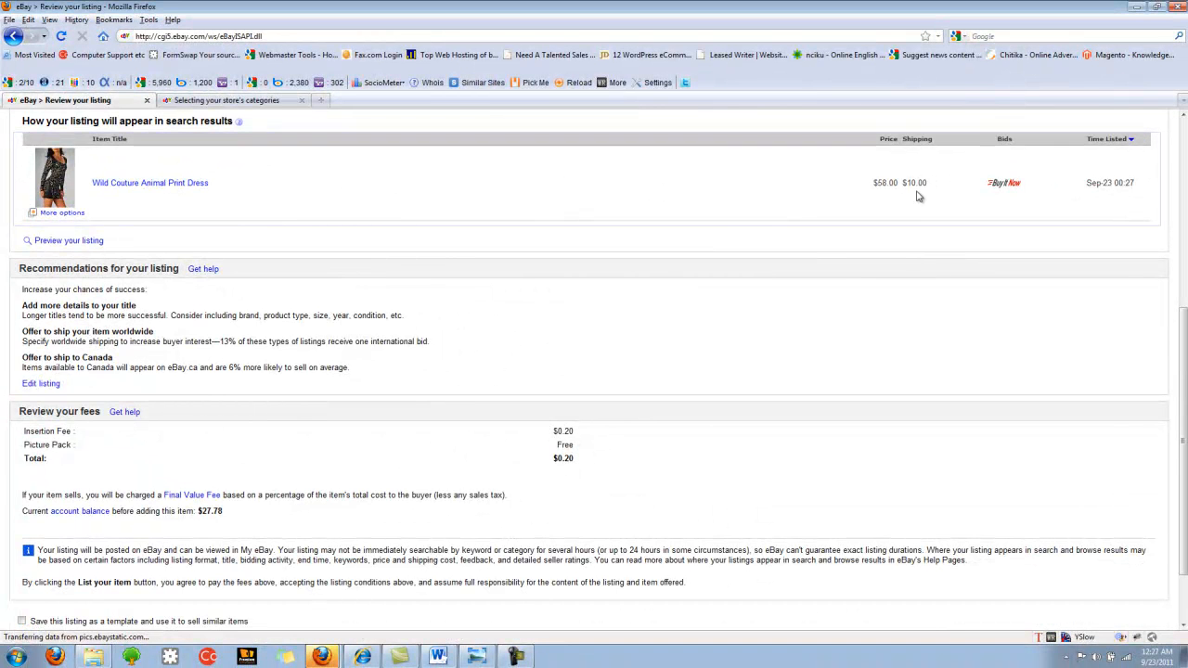
pyautogui.scroll(-1, 452, 246)
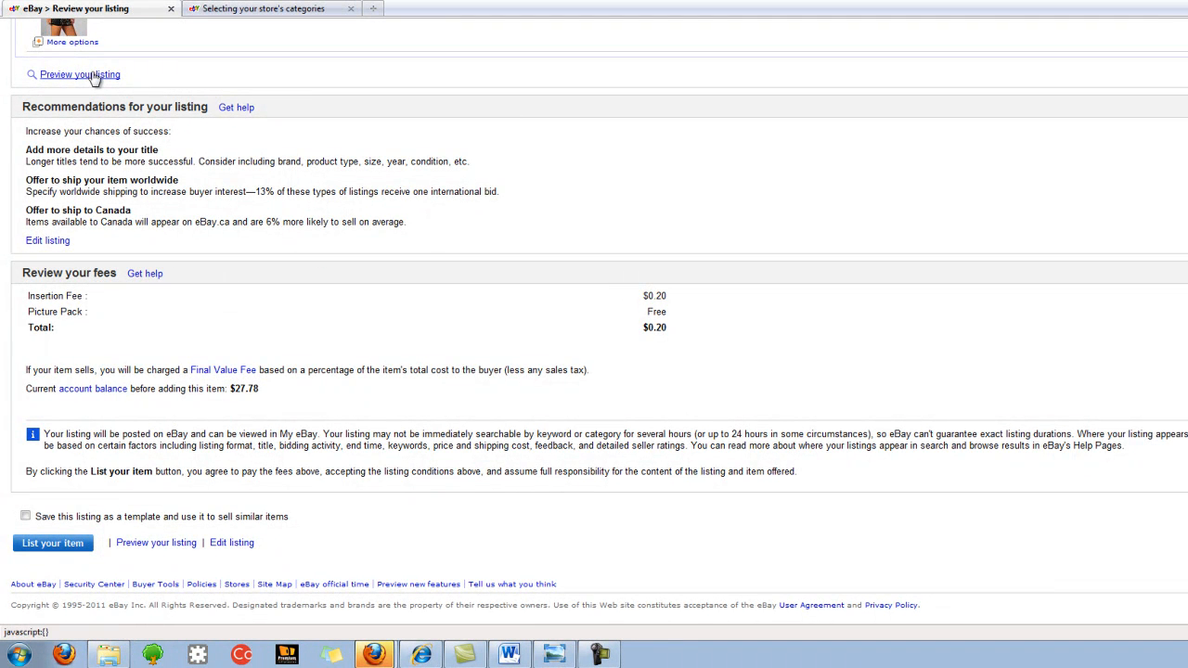
# - Preview the full listing page in a maximized window, including its description, and list the item for sale
pyautogui.click(163, 548)
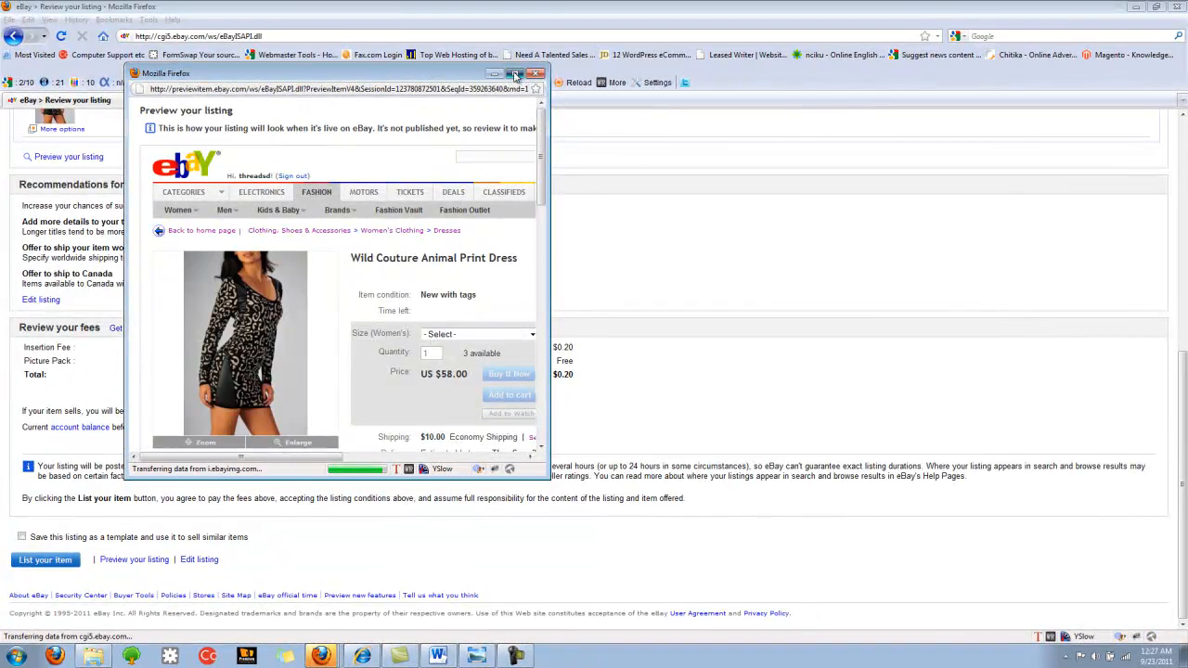
pyautogui.click(526, 59)
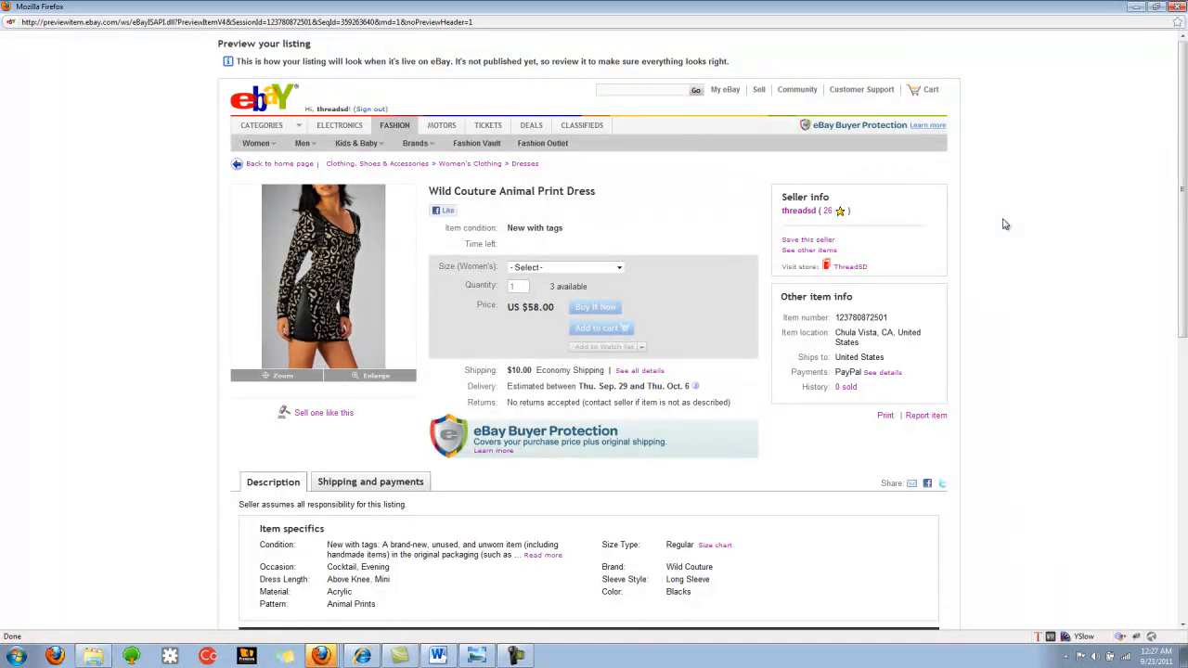
pyautogui.scroll(-10, 993, 232)
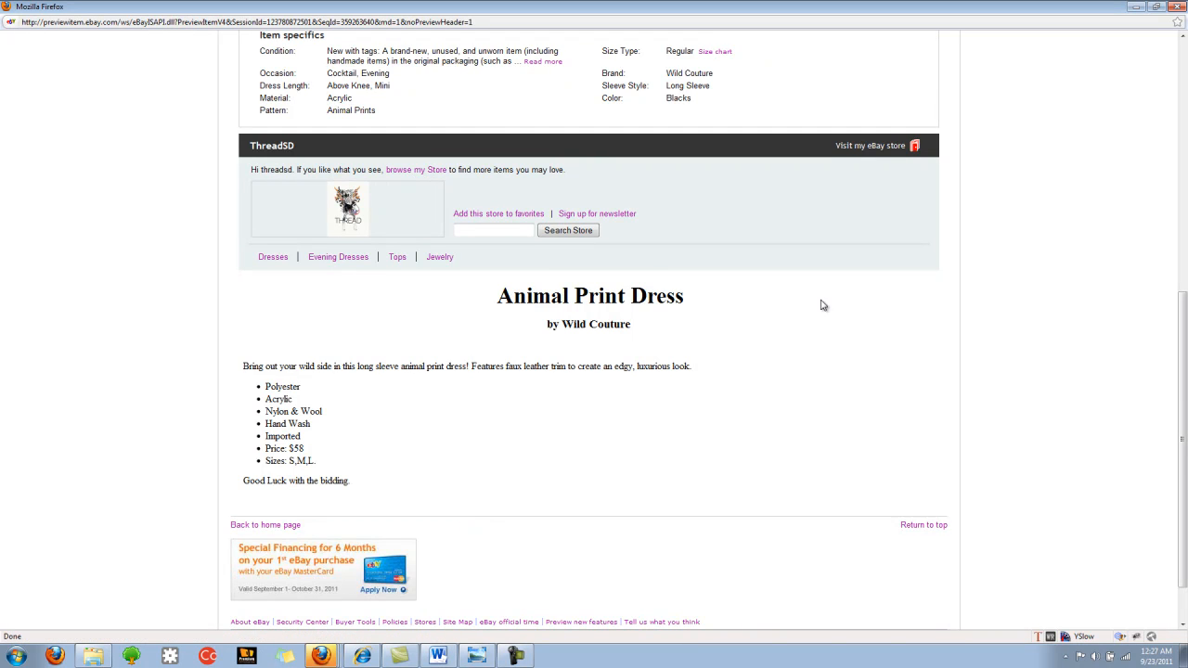
pyautogui.scroll(-1, 820, 306)
pyautogui.scroll(1, 700, 318)
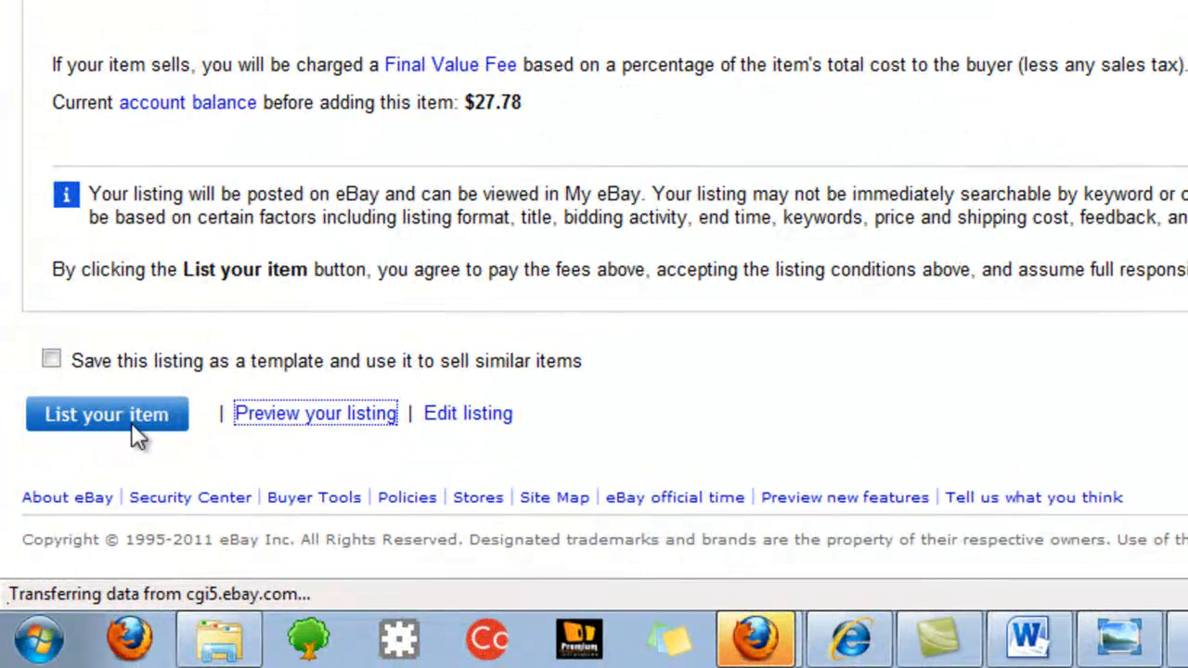
pyautogui.click(104, 425)
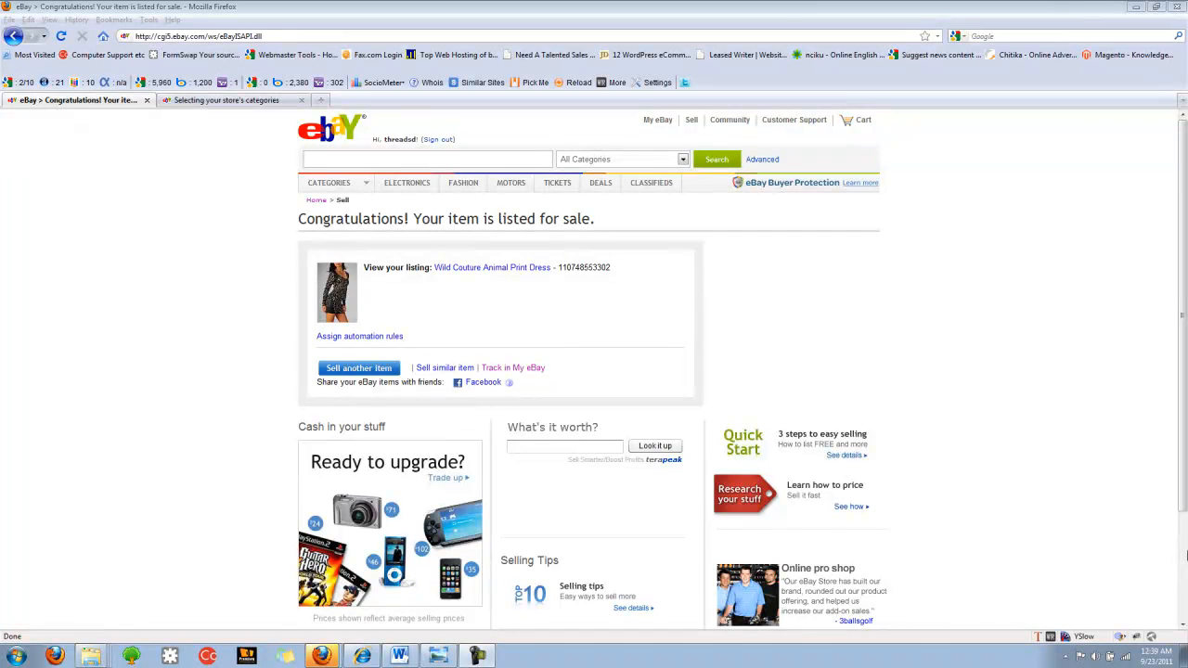
# - Switch to the ThreadSD store page in Internet Explorer, refresh it and check how the new dress listing appears
pyautogui.click(363, 657)
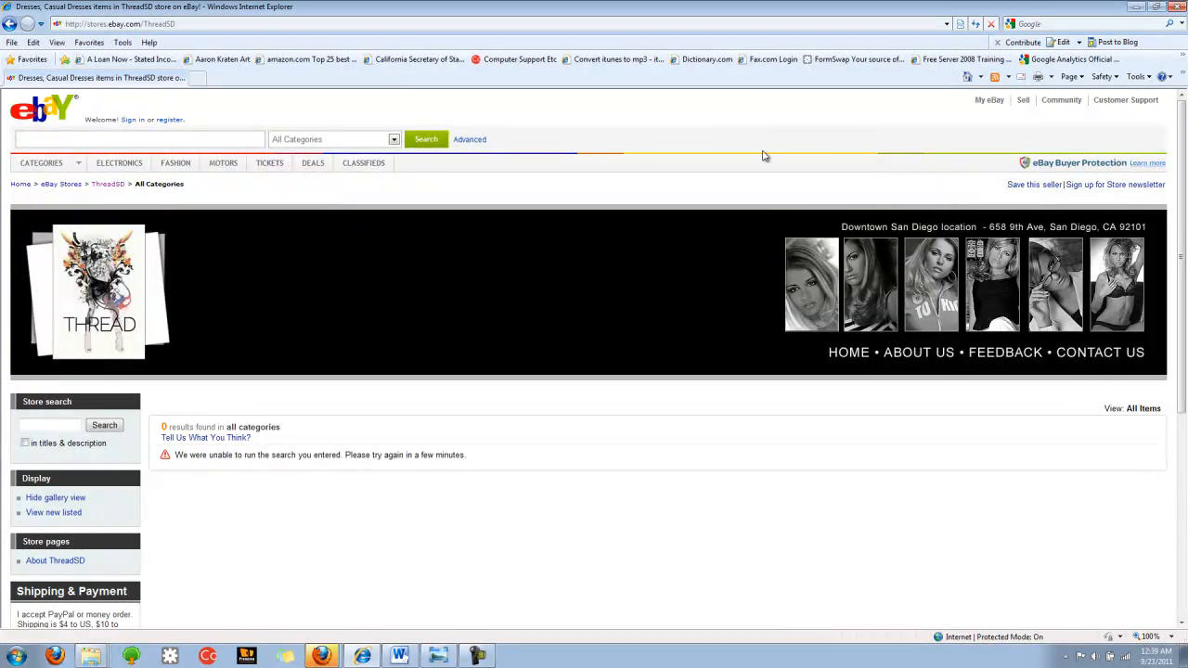
pyautogui.press('F5')
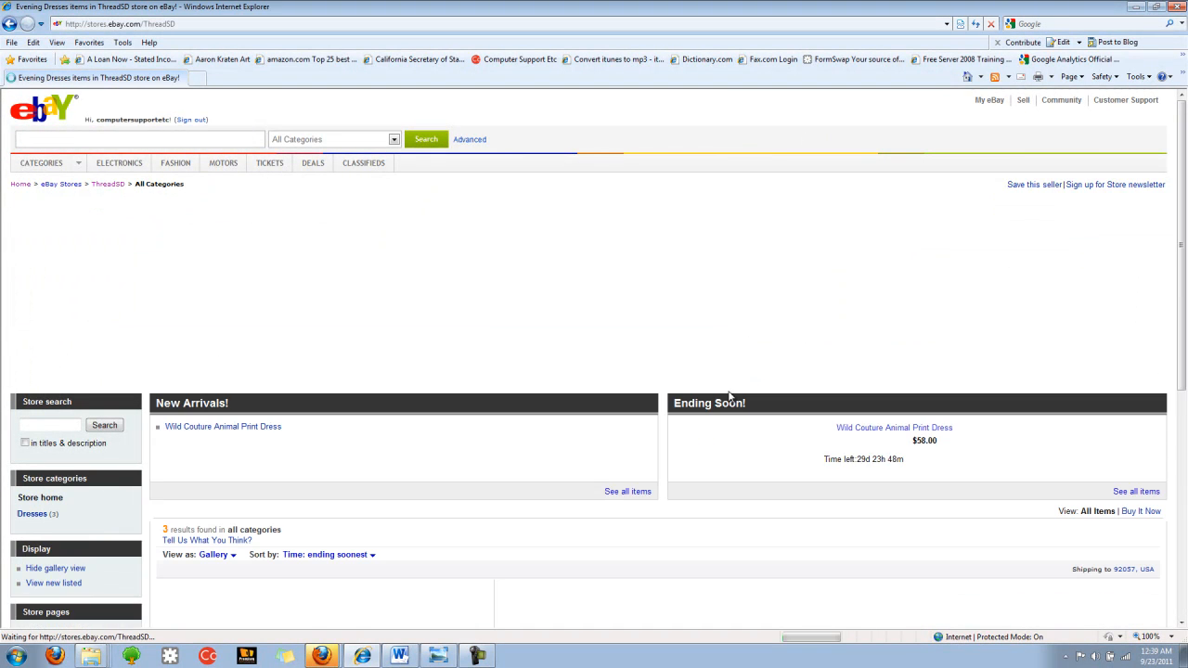
pyautogui.scroll(-2, 585, 483)
pyautogui.scroll(-3, 585, 484)
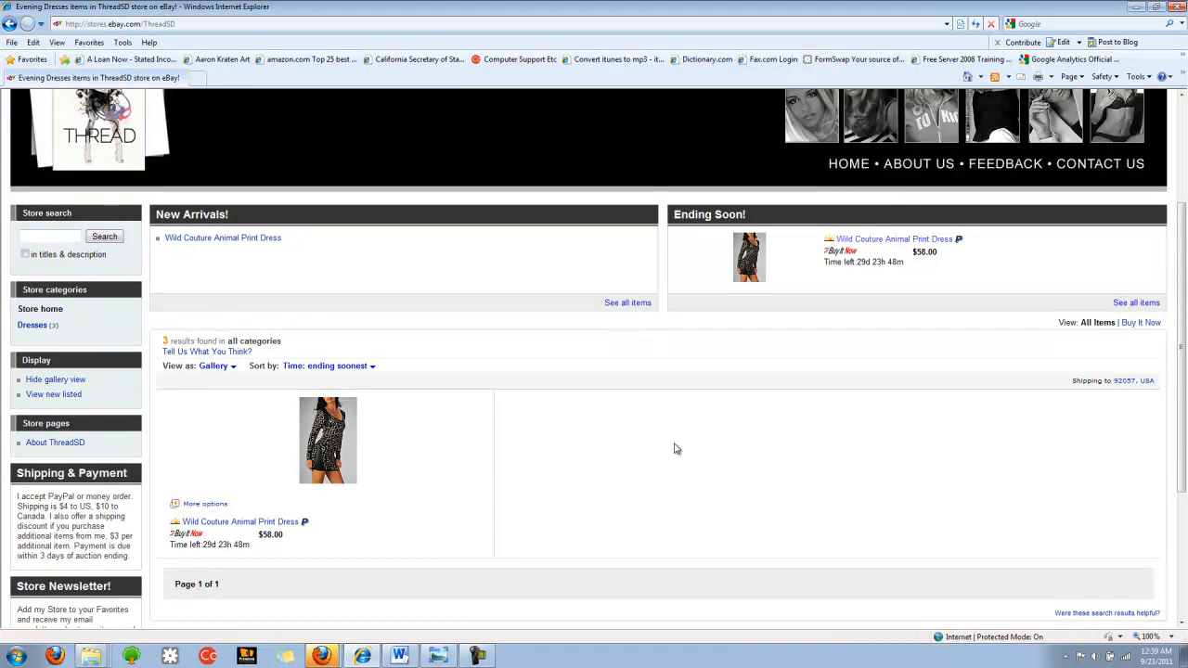
pyautogui.scroll(2, 674, 448)
pyautogui.scroll(1, 674, 448)
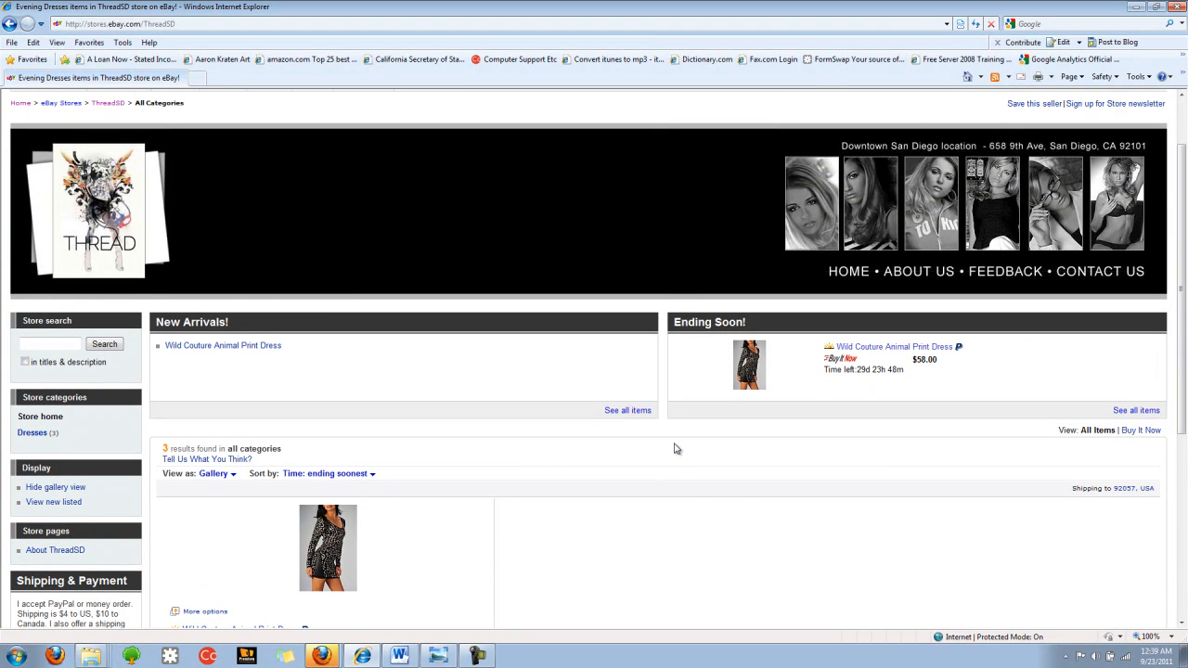